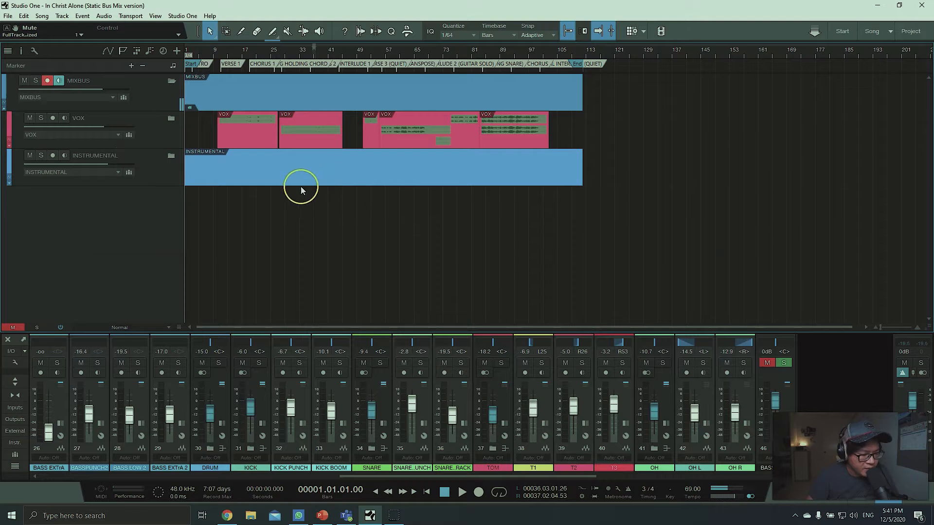
- Expand the INSTRUMENTAL folder and go through its GUITAR, KEYS, BASS and DRUM subfolders one by one
{"action": "left_click", "coordinate": [147, 92]}
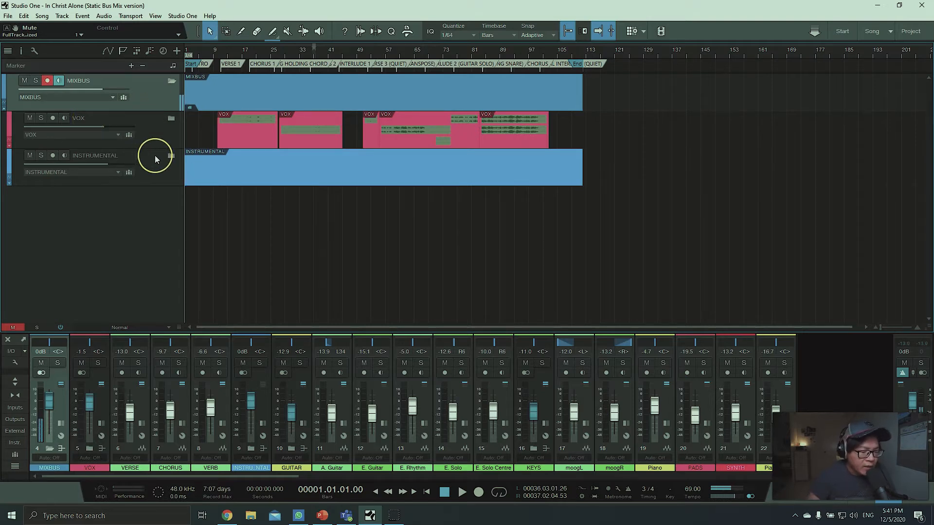
{"action": "left_click", "coordinate": [167, 155]}
{"action": "scroll", "coordinate": [325, 212], "scroll_direction": "down", "scroll_amount": 1}
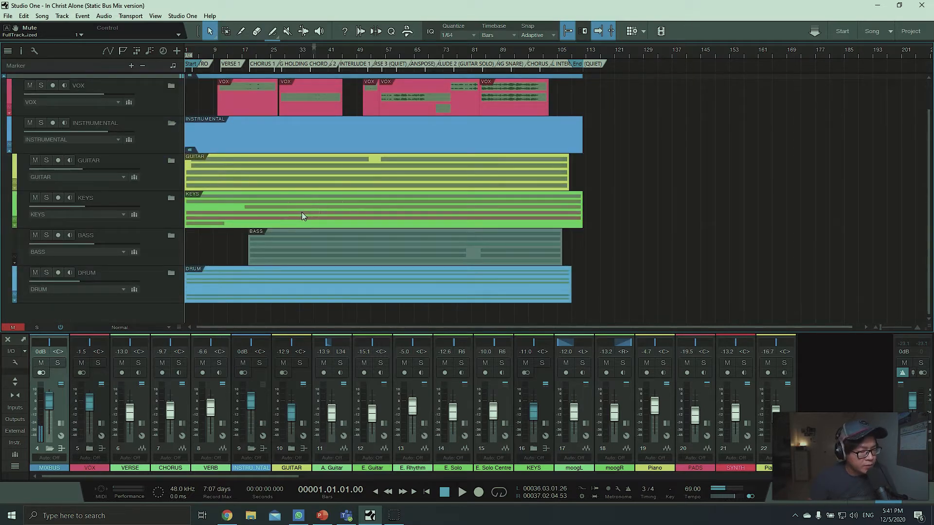
{"action": "left_click", "coordinate": [107, 168]}
{"action": "left_click", "coordinate": [138, 169]}
{"action": "left_click", "coordinate": [139, 200]}
{"action": "left_click", "coordinate": [141, 247]}
{"action": "left_click", "coordinate": [141, 298]}
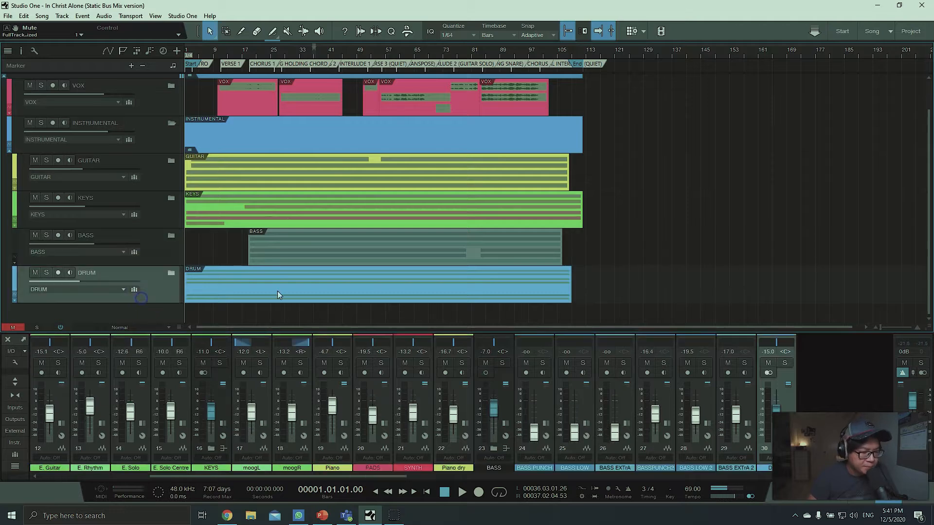
- Collapse the INSTRUMENTAL folder and review the VOX and MIXBUS folder tracks
{"action": "scroll", "coordinate": [309, 280], "scroll_direction": "up", "scroll_amount": 1}
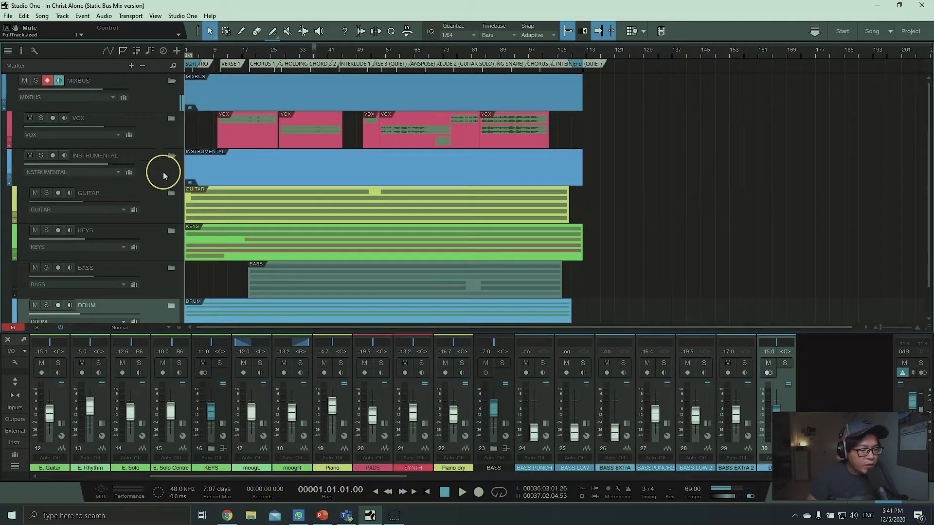
{"action": "left_click", "coordinate": [170, 157]}
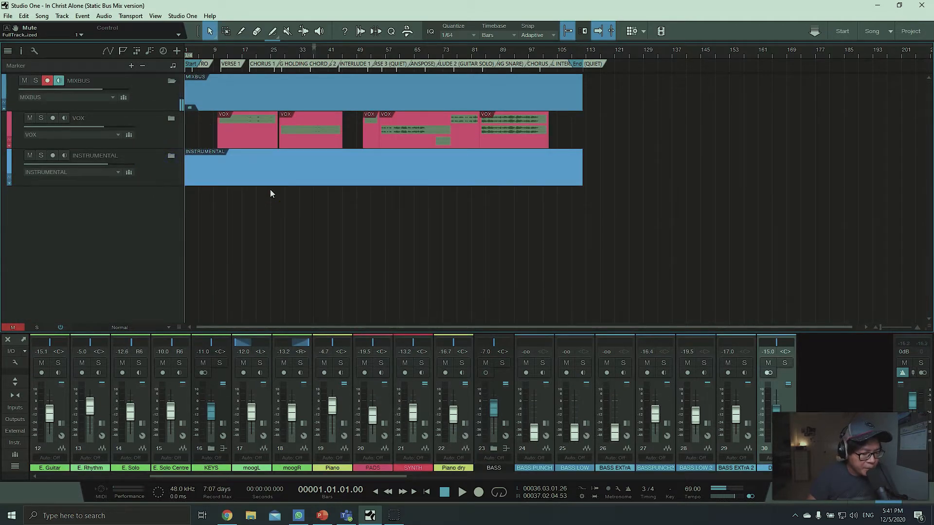
{"action": "left_click", "coordinate": [156, 121]}
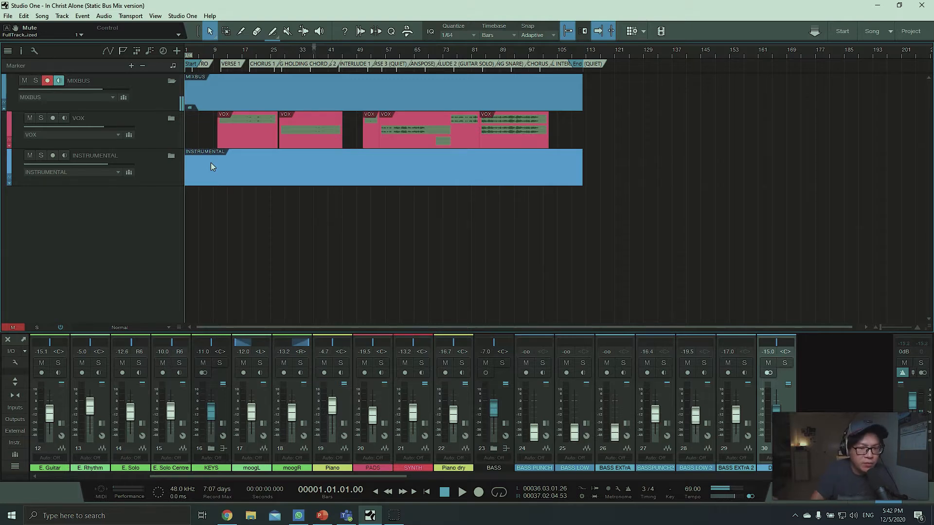
{"action": "left_click", "coordinate": [51, 103]}
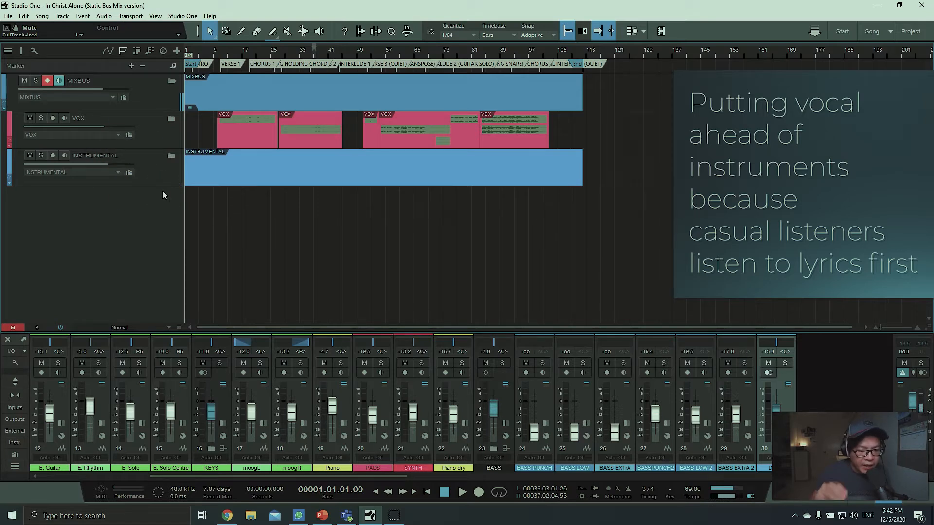
- Expand the INSTRUMENTAL folder and the DRUM subfolder to show the drum groups
{"action": "left_click", "coordinate": [171, 156]}
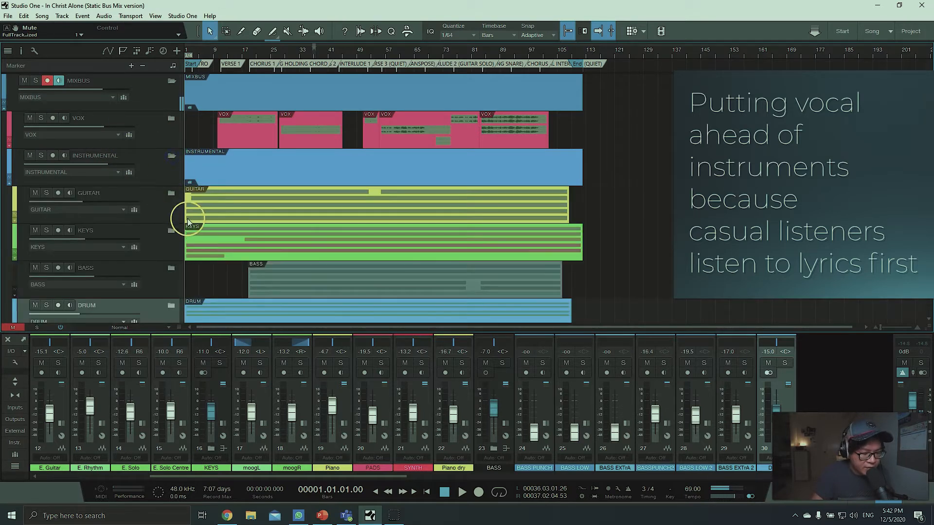
{"action": "scroll", "coordinate": [160, 205], "scroll_direction": "down", "scroll_amount": 1}
{"action": "left_click", "coordinate": [134, 205]}
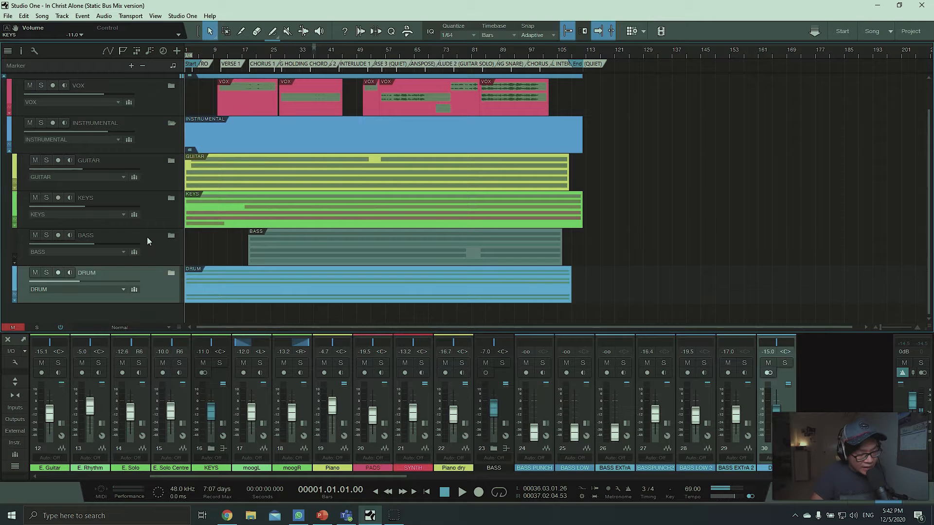
{"action": "left_click", "coordinate": [171, 274]}
{"action": "scroll", "coordinate": [340, 248], "scroll_direction": "down", "scroll_amount": 5}
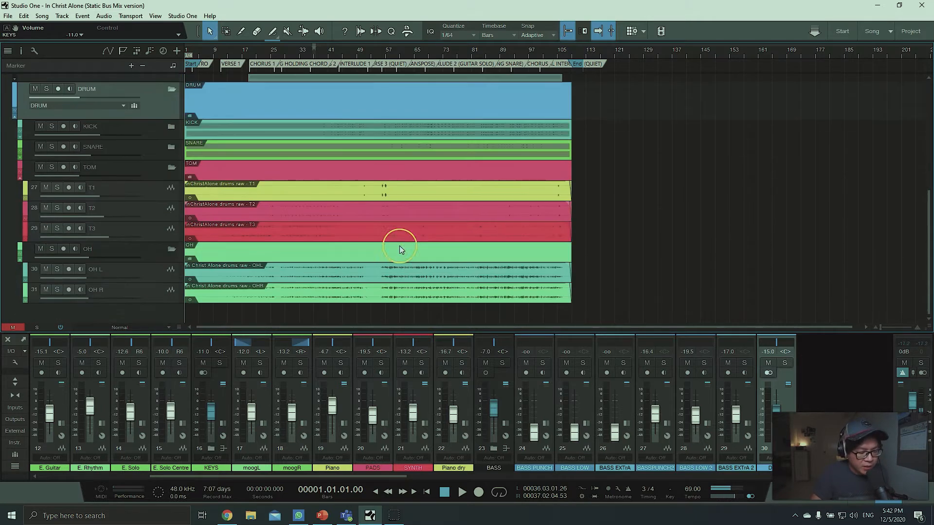
- Go through the KICK, SNARE, TOM and OH groups inside the DRUM folder
{"action": "left_click", "coordinate": [155, 126]}
{"action": "left_click", "coordinate": [135, 148]}
{"action": "left_click", "coordinate": [135, 167]}
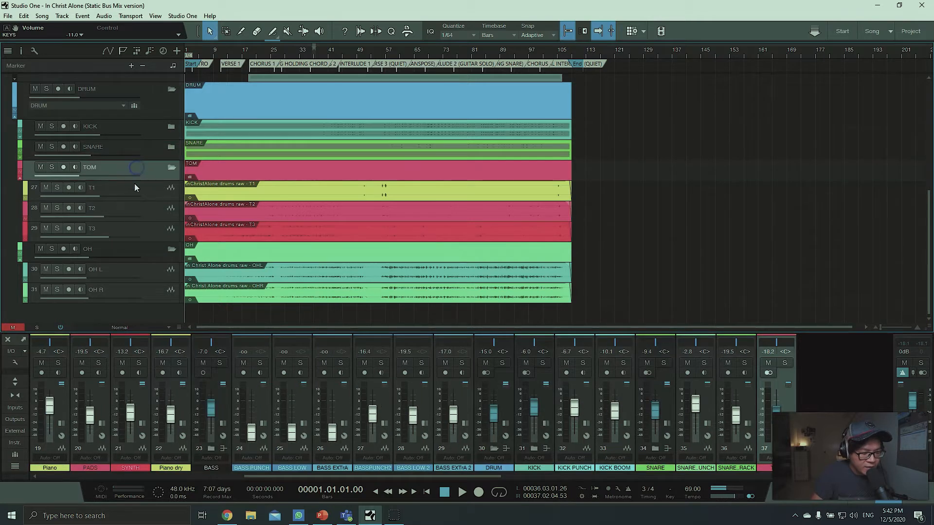
{"action": "left_click", "coordinate": [132, 252]}
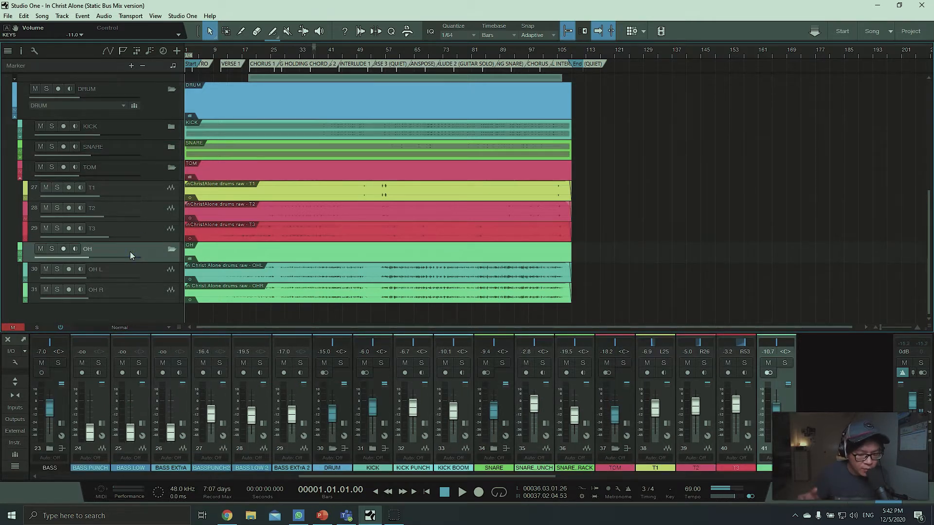
{"action": "left_click", "coordinate": [147, 150]}
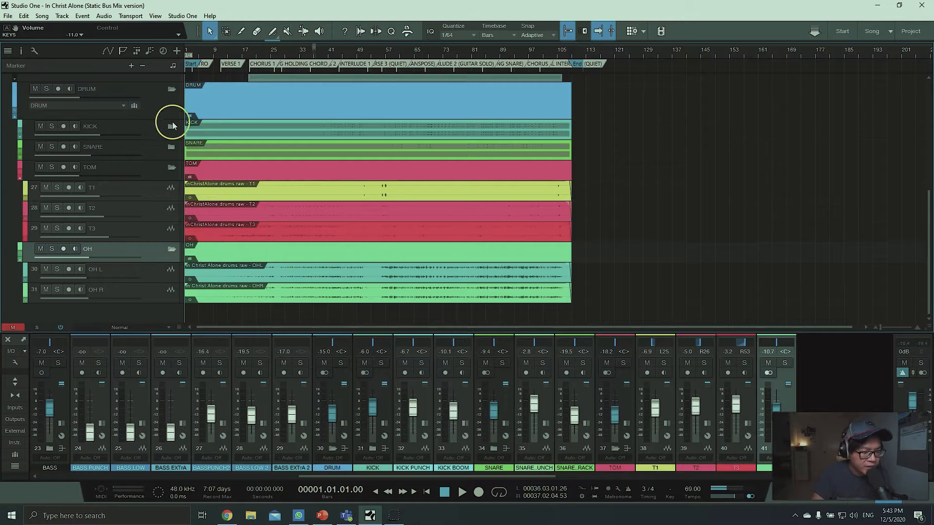
- Expand the KICK and SNARE groups and examine the KICK PUNCH and KICK BOOM tracks
{"action": "left_click", "coordinate": [172, 125]}
{"action": "left_click", "coordinate": [156, 160]}
{"action": "left_click", "coordinate": [159, 200]}
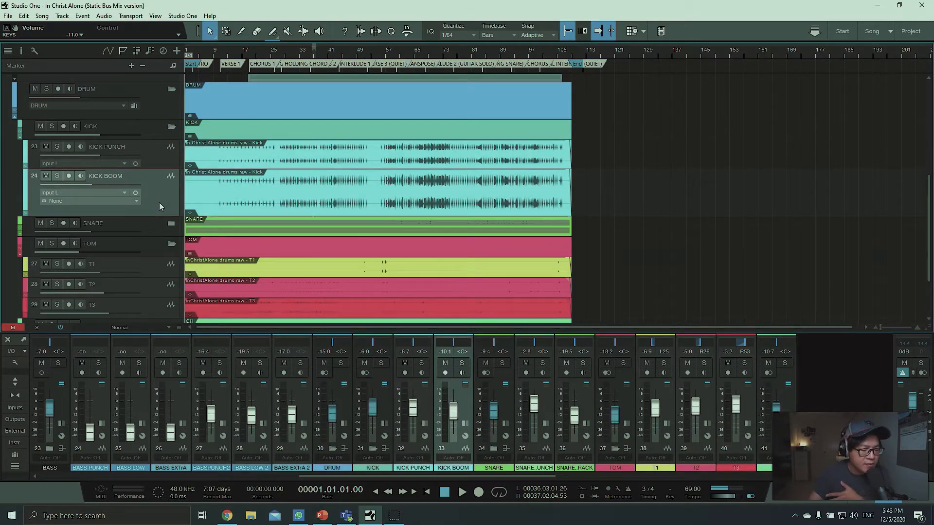
{"action": "left_click", "coordinate": [179, 226]}
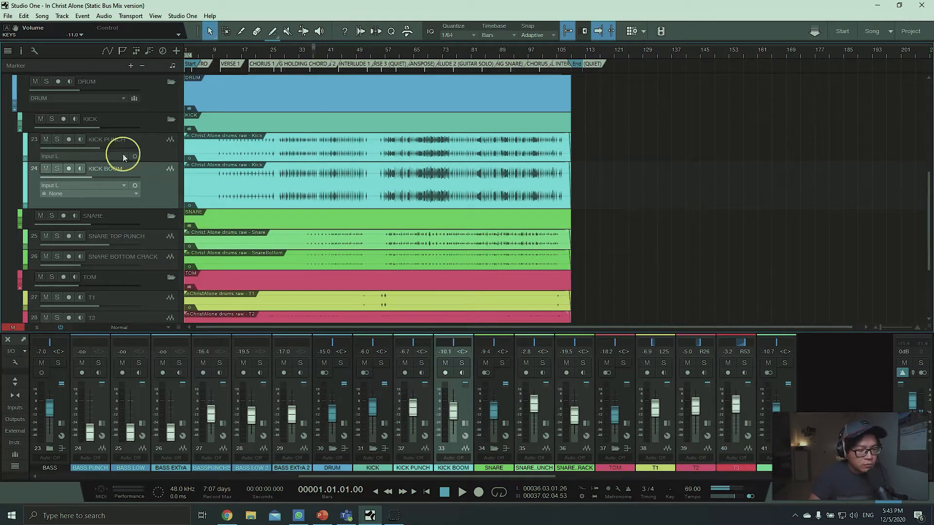
- Collapse the KICK, SNARE and TOM groups, and close the whole DRUM folder
{"action": "left_click", "coordinate": [166, 117]}
{"action": "left_click", "coordinate": [166, 141]}
{"action": "left_click", "coordinate": [173, 174]}
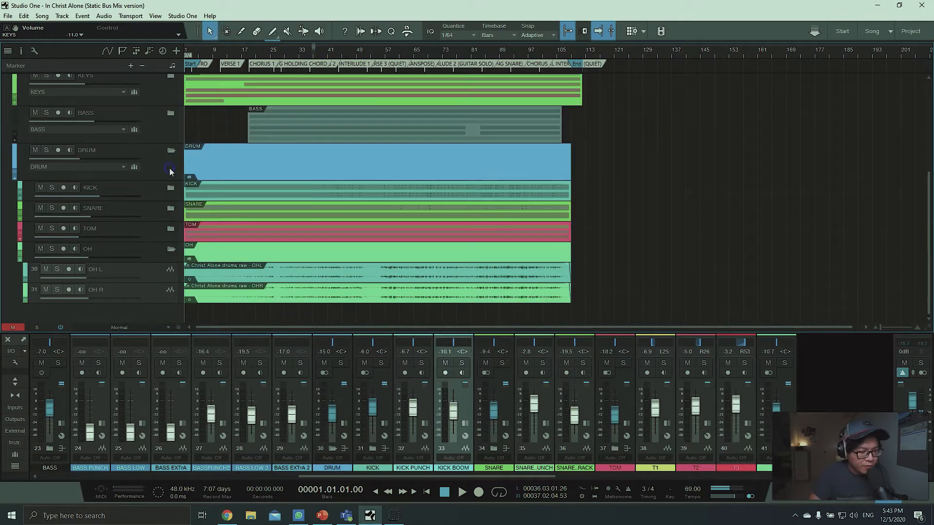
{"action": "left_click", "coordinate": [176, 160]}
{"action": "left_click", "coordinate": [170, 150]}
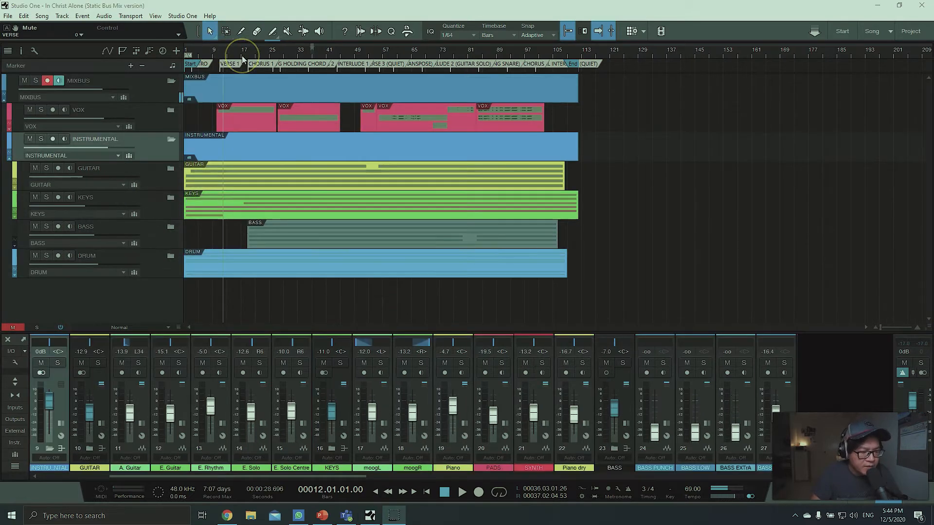
- Enlarge the timeline, play the full mix of the intro from bar 3, and stop playback around bar 9
{"action": "scroll", "coordinate": [241, 56], "scroll_direction": "up", "scroll_amount": 2}
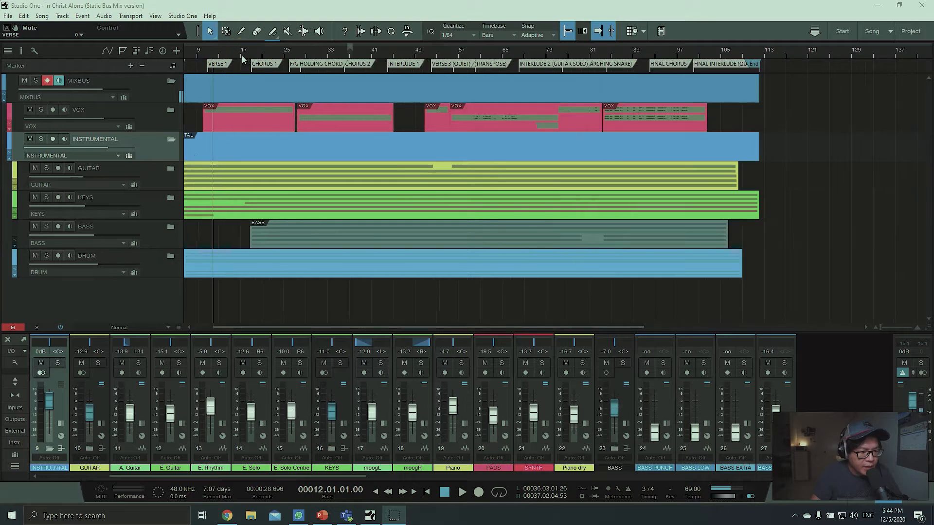
{"action": "scroll", "coordinate": [261, 107], "scroll_direction": "up", "scroll_amount": 1}
{"action": "scroll", "coordinate": [194, 57], "scroll_direction": "left", "scroll_amount": 1}
{"action": "left_click", "coordinate": [194, 57]}
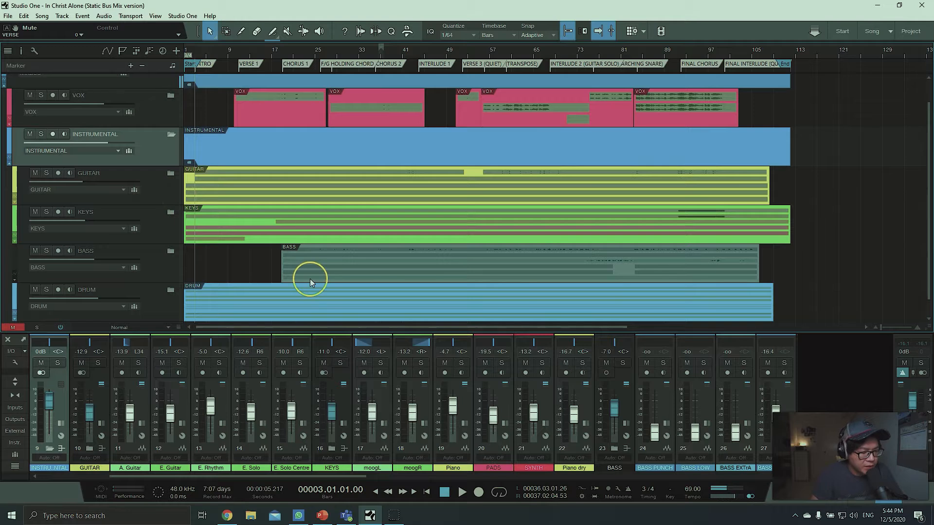
{"action": "key", "text": "space"}
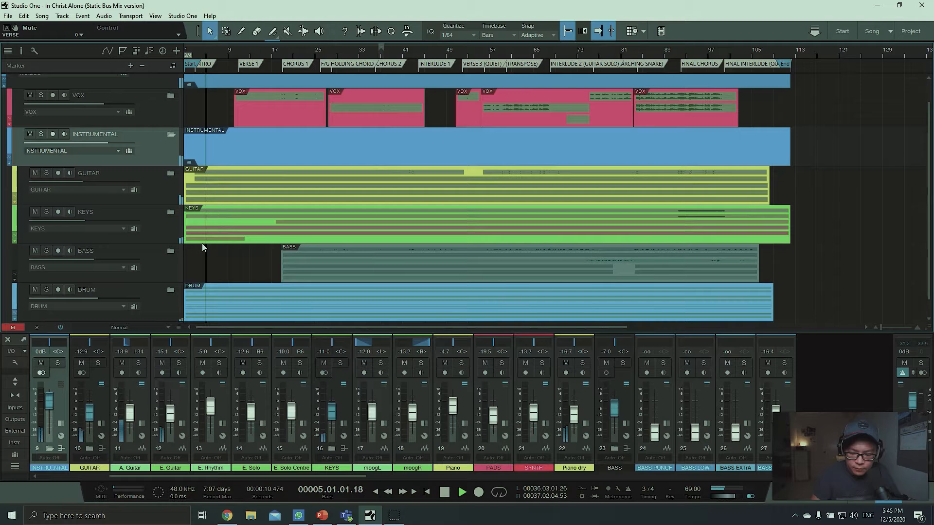
{"action": "scroll", "coordinate": [291, 252], "scroll_direction": "down", "scroll_amount": 1}
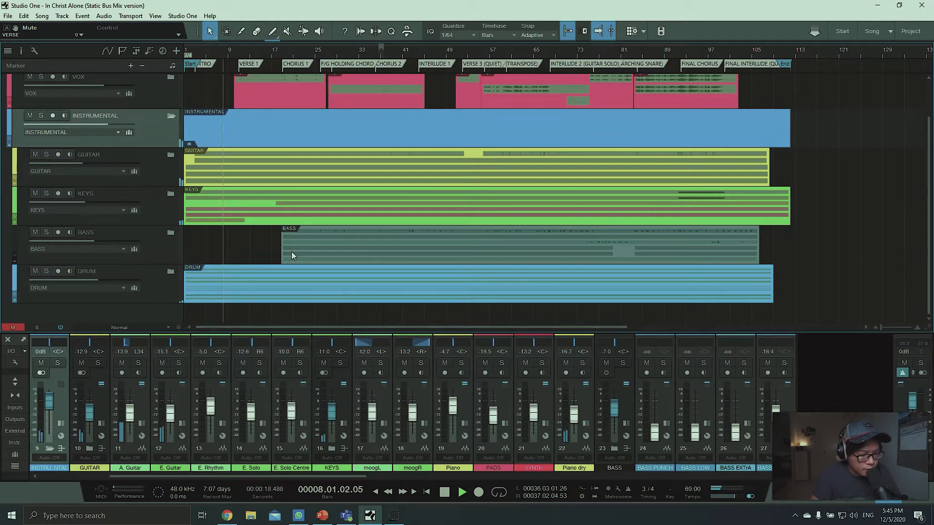
{"action": "left_click", "coordinate": [134, 171]}
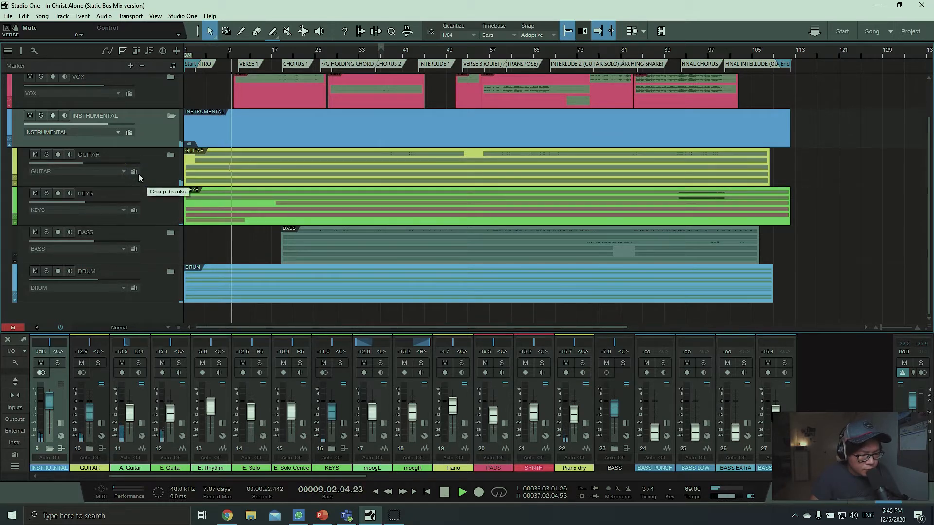
{"action": "key", "text": "space"}
- Expand the GUITAR folder, place the playhead at bar 5 and select the E. Guitar track
{"action": "scroll", "coordinate": [202, 53], "scroll_direction": "up", "scroll_amount": 2}
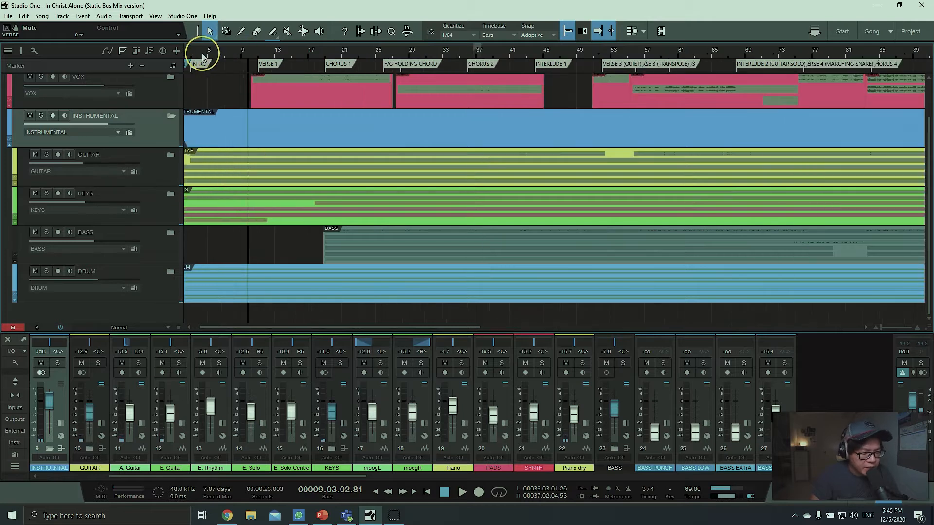
{"action": "left_click", "coordinate": [167, 162]}
{"action": "left_click_drag", "start_coordinate": [211, 50], "coordinate": [222, 51]}
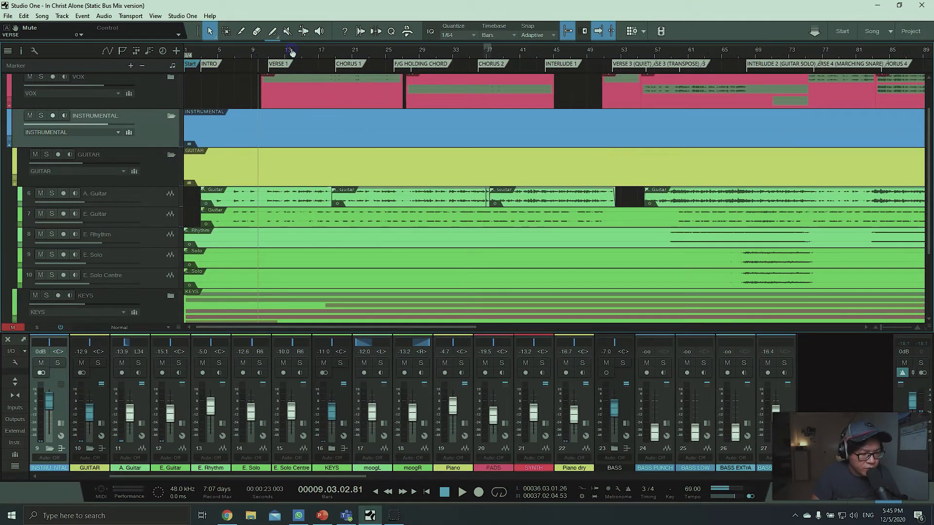
{"action": "left_click", "coordinate": [219, 51]}
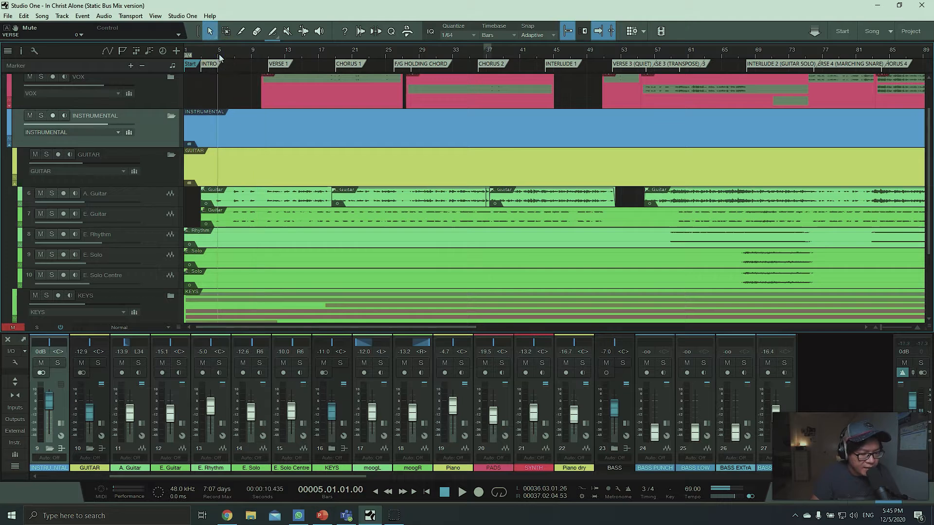
{"action": "left_click", "coordinate": [213, 212]}
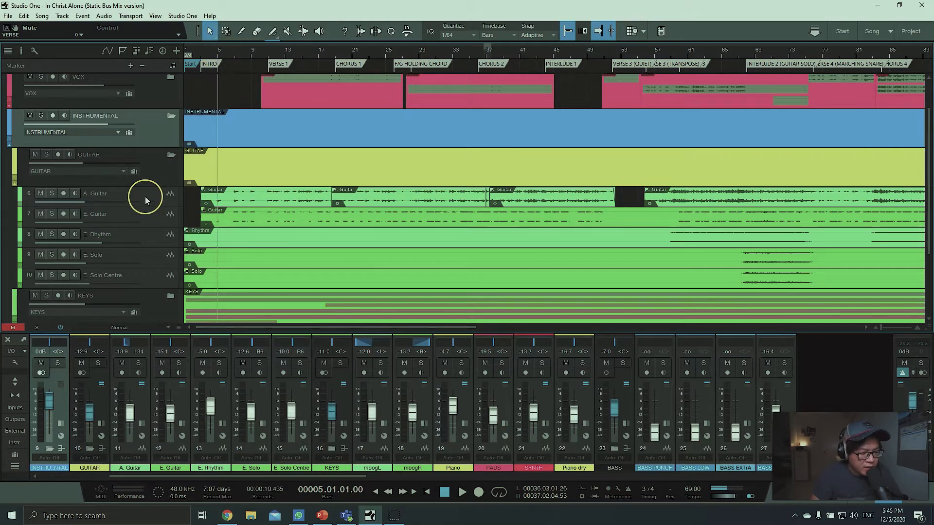
{"action": "left_click", "coordinate": [142, 218]}
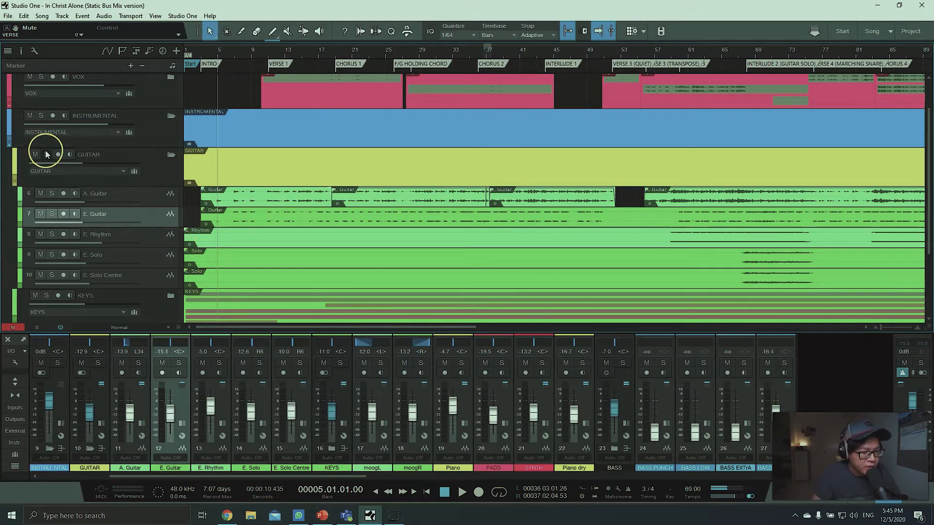
- Solo the GUITAR folder, listen to the intro from bar 3 with taller tracks, and clear the solo
{"action": "left_click", "coordinate": [201, 51]}
{"action": "key", "text": "space"}
{"action": "left_click", "coordinate": [47, 154]}
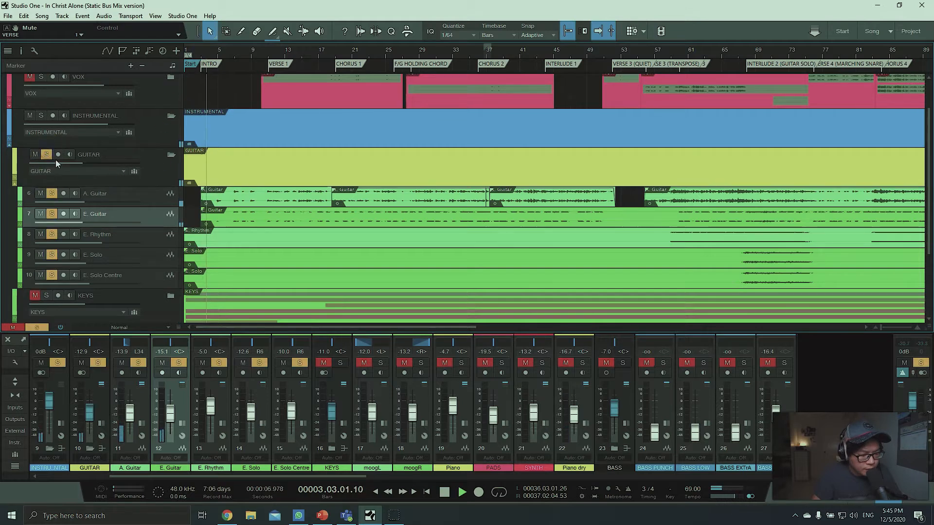
{"action": "scroll", "coordinate": [246, 223], "scroll_direction": "up", "scroll_amount": 1}
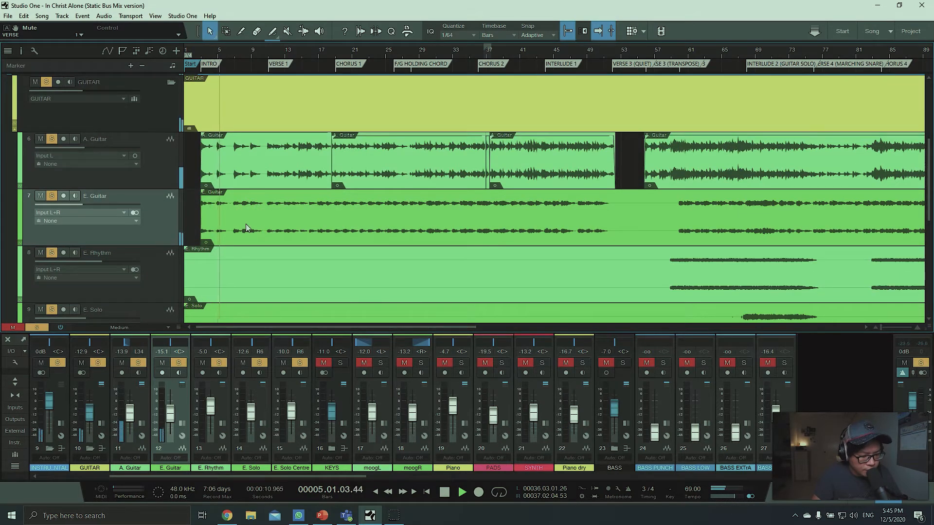
{"action": "key", "text": "space"}
{"action": "key", "text": "shift+s"}
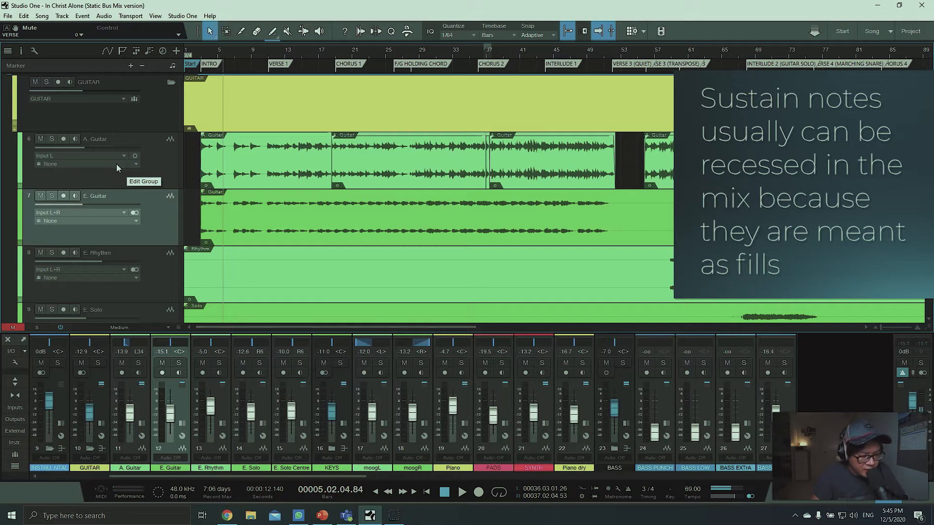
- Expand the KEYS folder and set the loop range from bar 3 to bar 5
{"action": "left_click", "coordinate": [130, 215]}
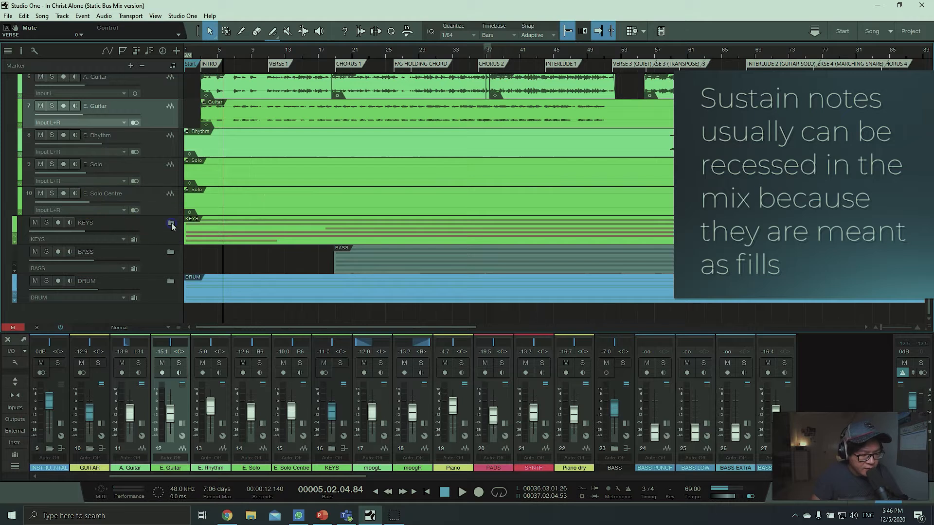
{"action": "left_click", "coordinate": [171, 223]}
{"action": "left_click_drag", "start_coordinate": [201, 48], "coordinate": [218, 47]}
- Solo the KEYS folder, play the intro while examining its piano, pad and synth tracks, and clear the solo
{"action": "left_click", "coordinate": [46, 223]}
{"action": "key", "text": "space"}
{"action": "scroll", "coordinate": [206, 203], "scroll_direction": "down", "scroll_amount": 3}
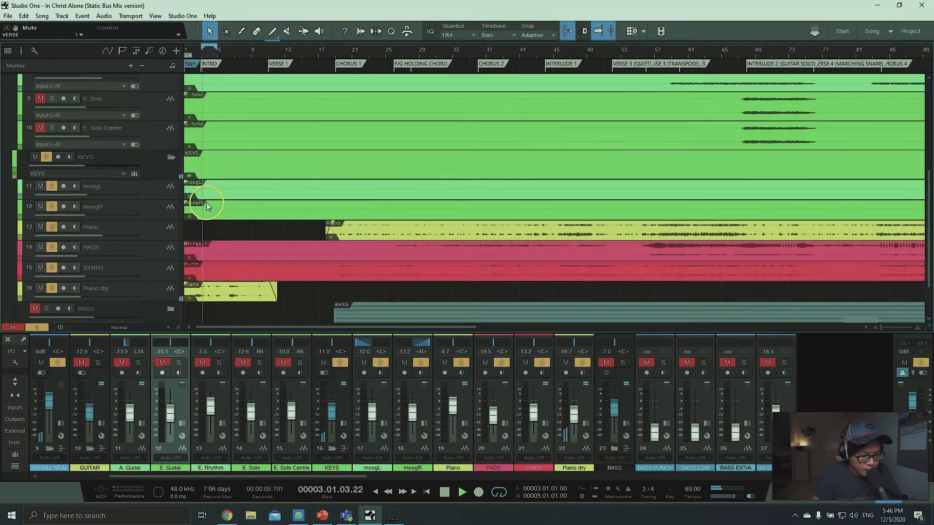
{"action": "scroll", "coordinate": [314, 220], "scroll_direction": "down", "scroll_amount": 2}
{"action": "scroll", "coordinate": [314, 220], "scroll_direction": "up", "scroll_amount": 1}
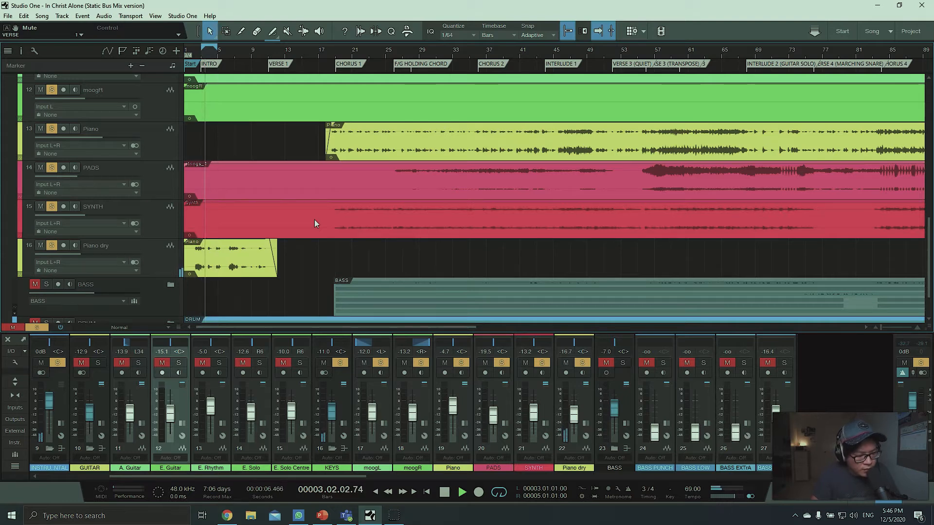
{"action": "left_click", "coordinate": [34, 329]}
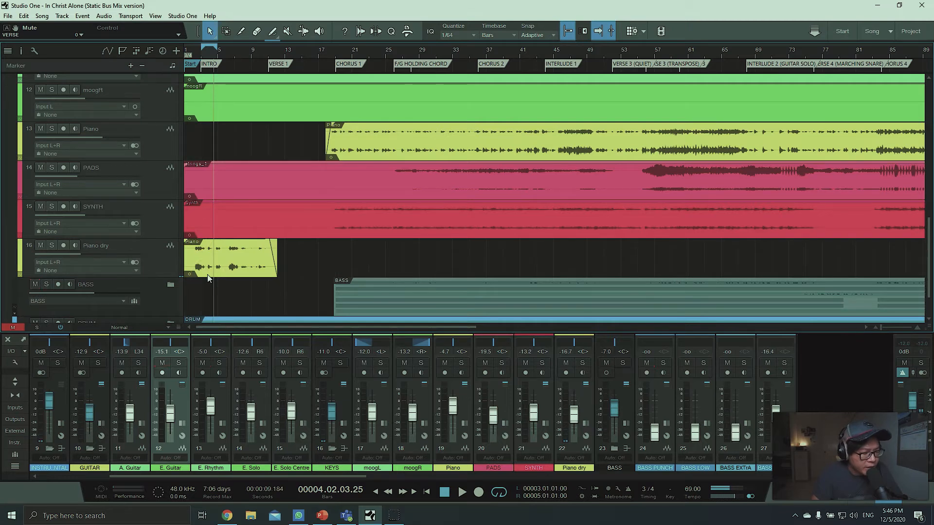
- Select the Piano track in the KEYS folder
{"action": "scroll", "coordinate": [310, 247], "scroll_direction": "down", "scroll_amount": 2}
{"action": "left_click", "coordinate": [309, 248]}
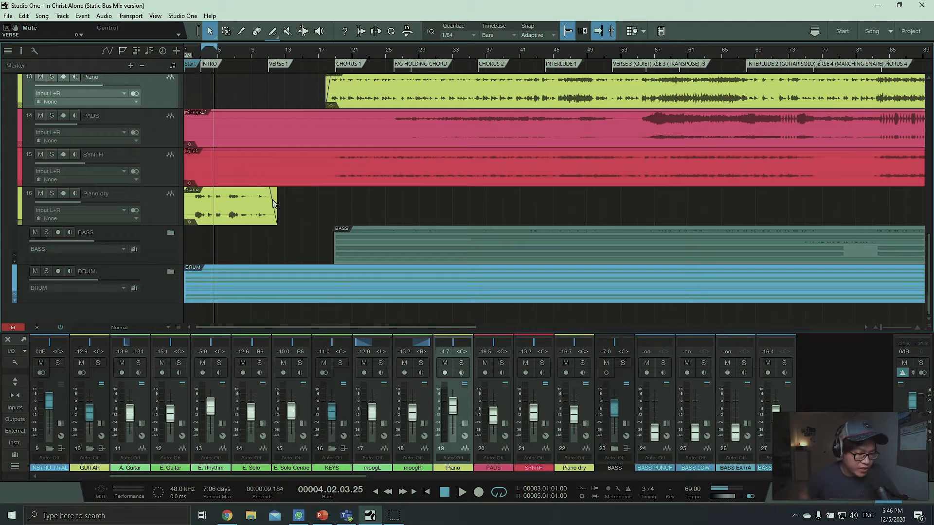
- Solo and expand the DRUM folder, play the loop from bar 3 to bar 11 while examining the overheads, and clear the solo
{"action": "left_click", "coordinate": [42, 273]}
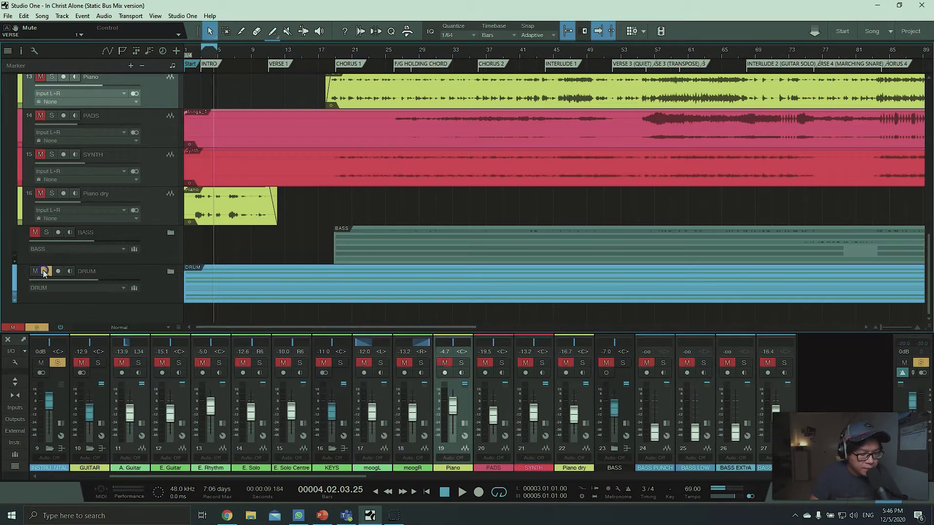
{"action": "left_click", "coordinate": [171, 271]}
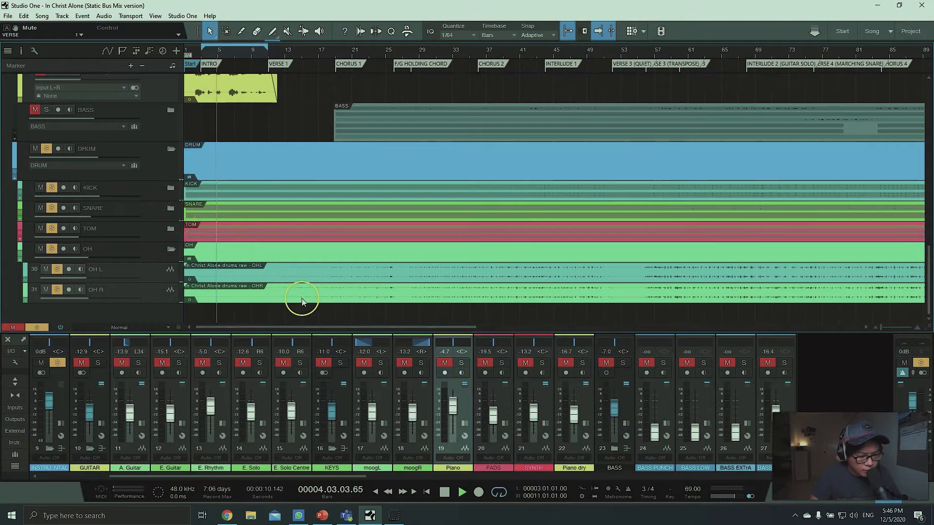
{"action": "scroll", "coordinate": [301, 300], "scroll_direction": "up", "scroll_amount": 1}
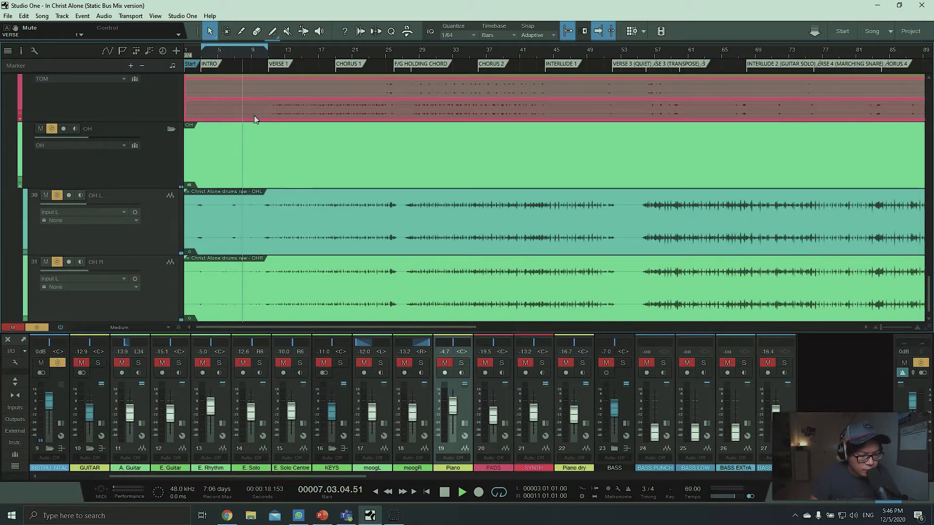
{"action": "key", "text": "space"}
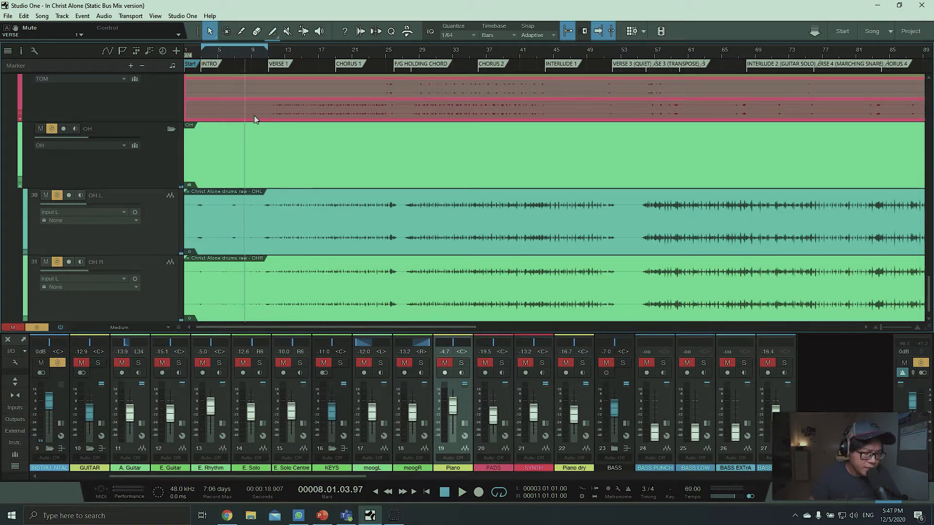
{"action": "left_click", "coordinate": [34, 327]}
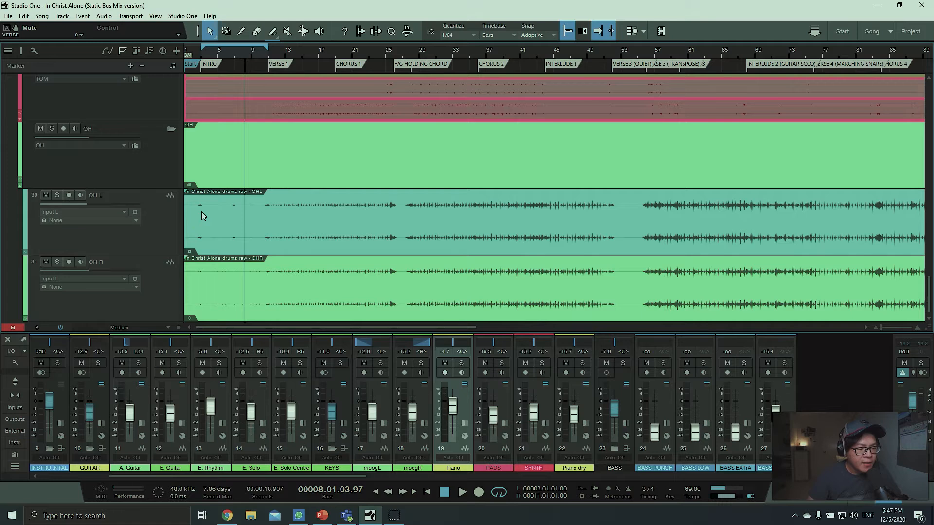
- Review the tracks of all folders and play the intro from bar 3 with nothing soloed, stopping around bar 7
{"action": "scroll", "coordinate": [201, 212], "scroll_direction": "up", "scroll_amount": 5}
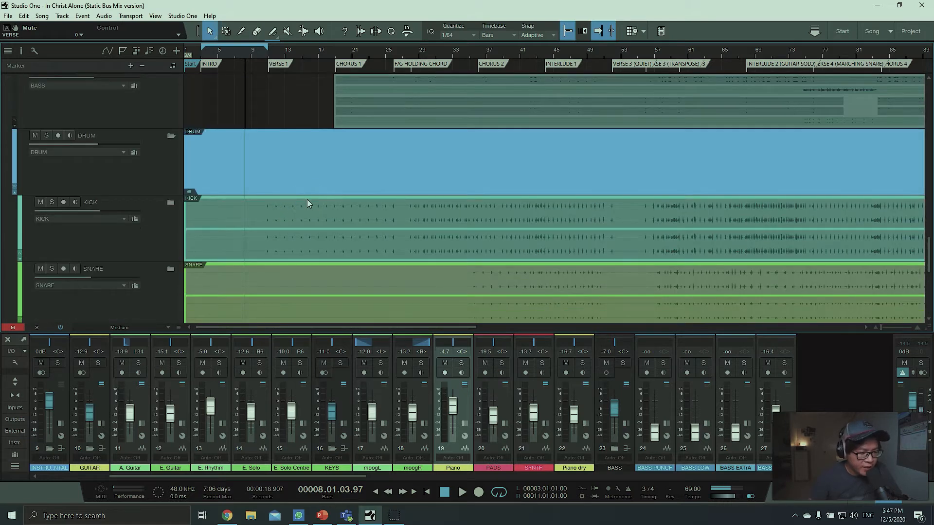
{"action": "scroll", "coordinate": [307, 200], "scroll_direction": "up", "scroll_amount": 5}
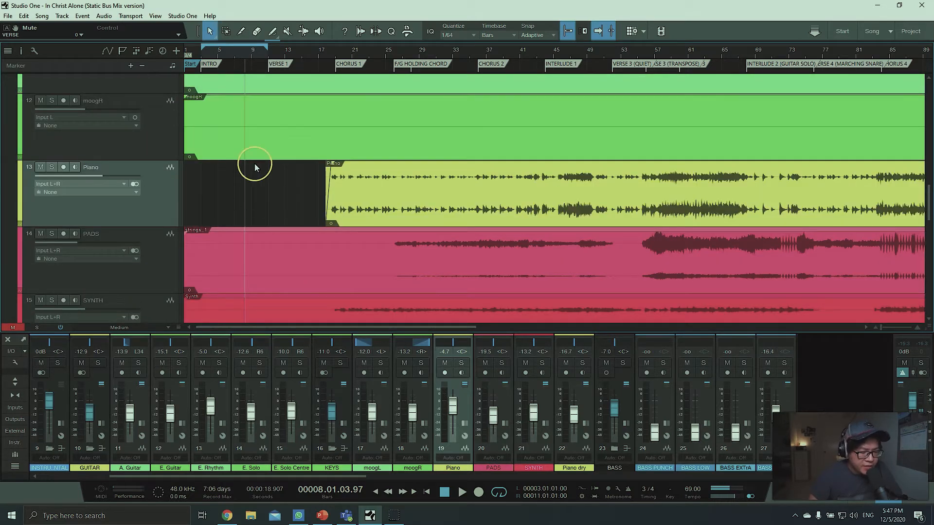
{"action": "scroll", "coordinate": [287, 186], "scroll_direction": "down", "scroll_amount": 2}
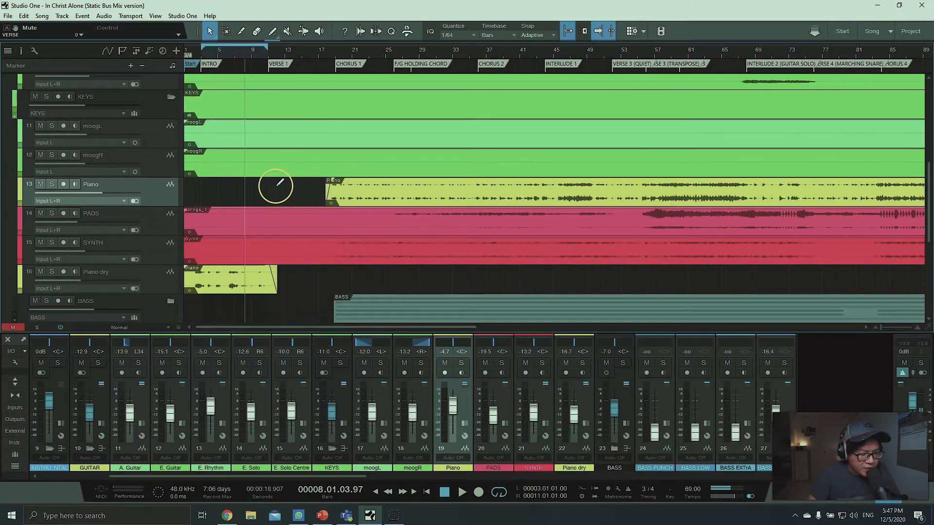
{"action": "scroll", "coordinate": [244, 55], "scroll_direction": "down", "scroll_amount": 3}
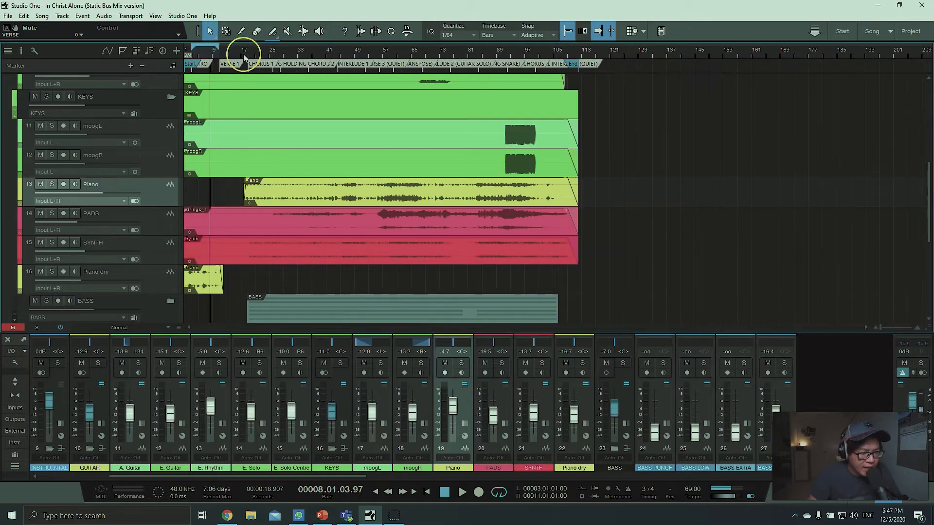
{"action": "scroll", "coordinate": [275, 132], "scroll_direction": "up", "scroll_amount": 8}
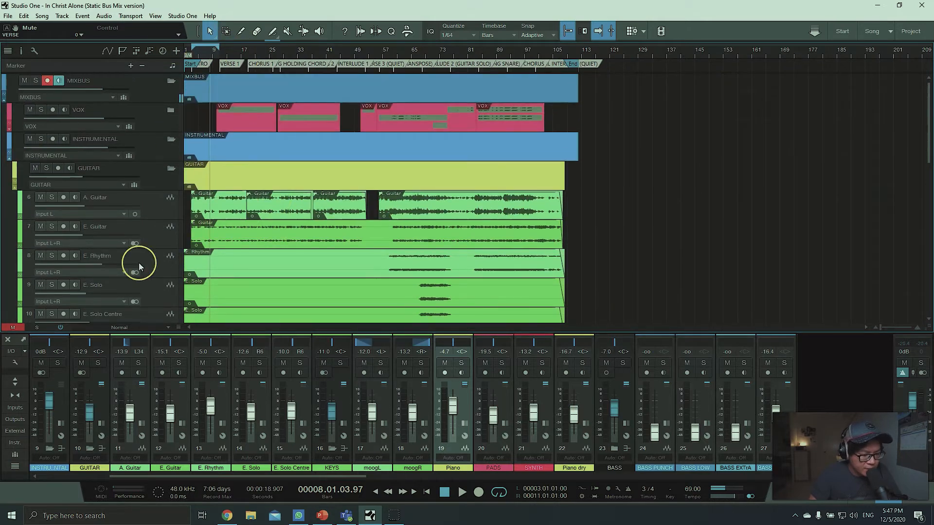
{"action": "left_click", "coordinate": [193, 54]}
{"action": "key", "text": "space"}
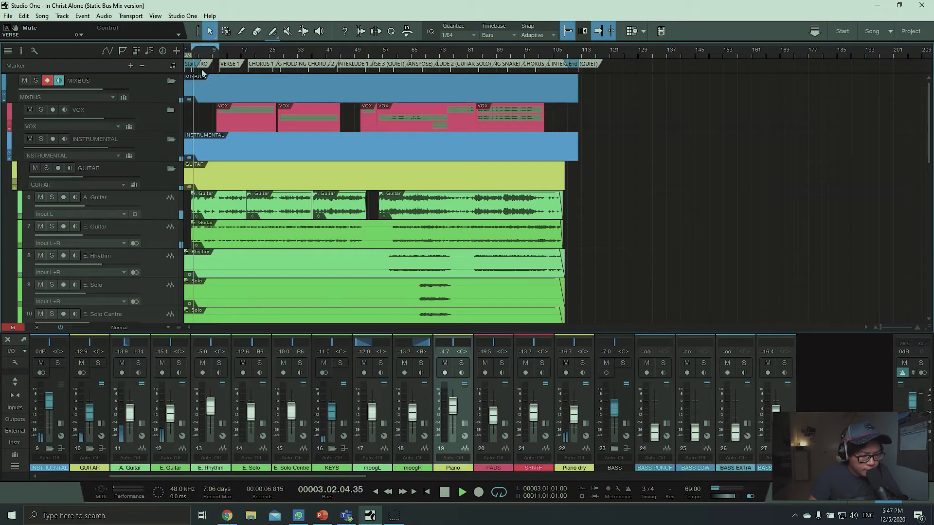
{"action": "left_click_drag", "start_coordinate": [239, 56], "coordinate": [298, 57]}
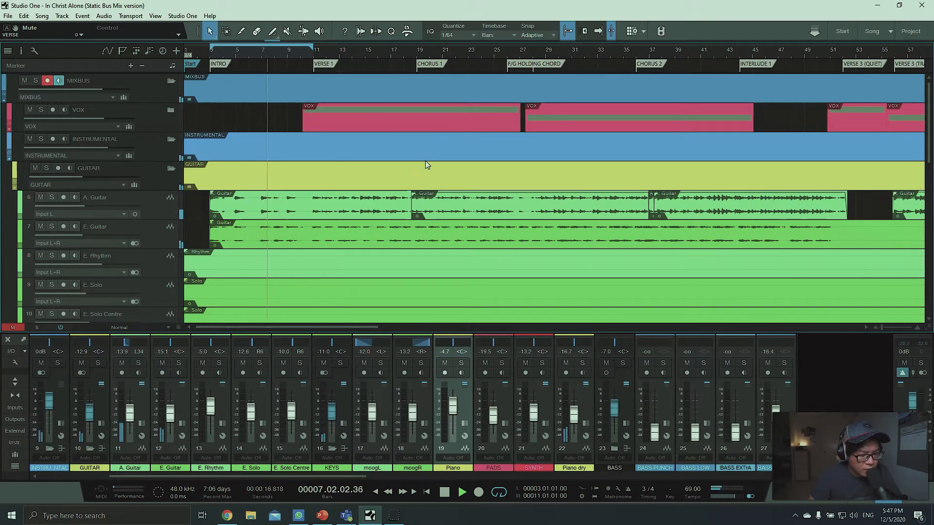
{"action": "scroll", "coordinate": [266, 219], "scroll_direction": "down", "scroll_amount": 5}
{"action": "scroll", "coordinate": [264, 218], "scroll_direction": "down", "scroll_amount": 5}
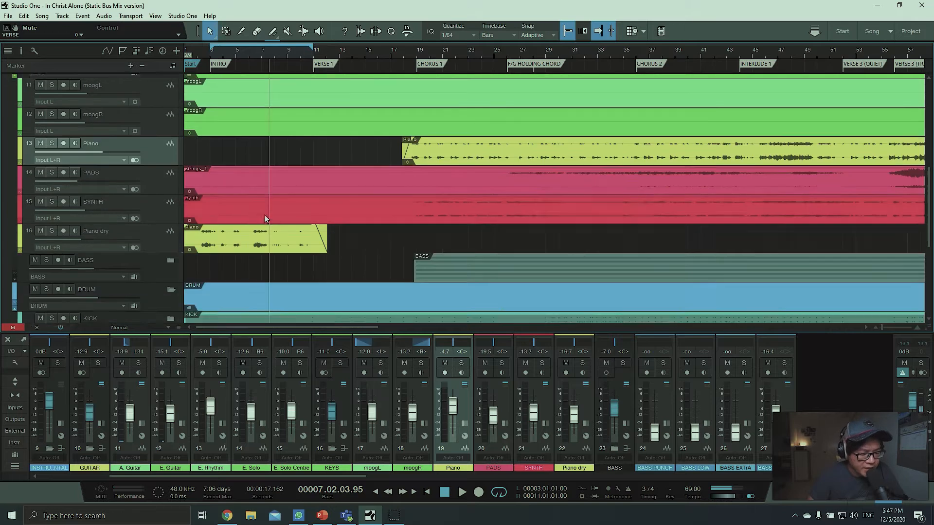
- Zoom in on the Piano dry phrase around bar 7, loop it from 6.01.04.50 to 7.03.01.25, and play it
{"action": "left_click", "coordinate": [253, 226]}
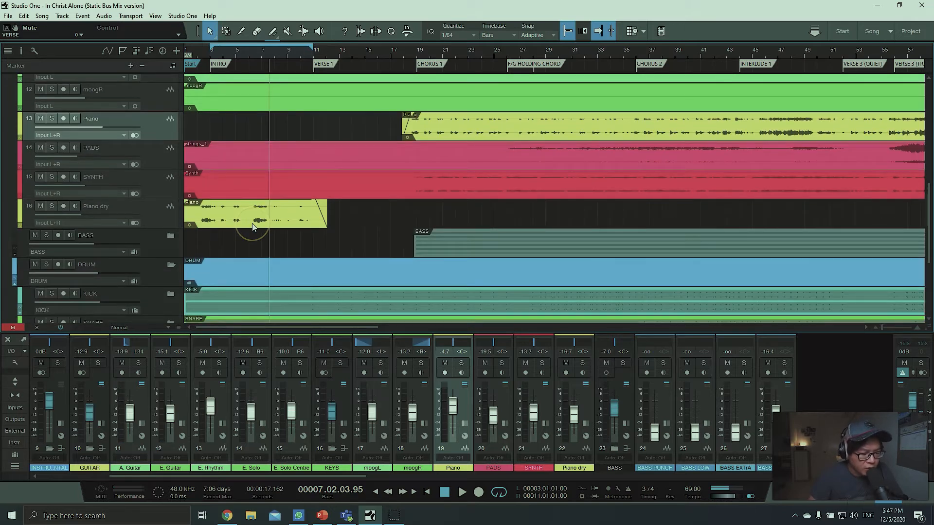
{"action": "scroll", "coordinate": [247, 226], "scroll_direction": "up", "scroll_amount": 1}
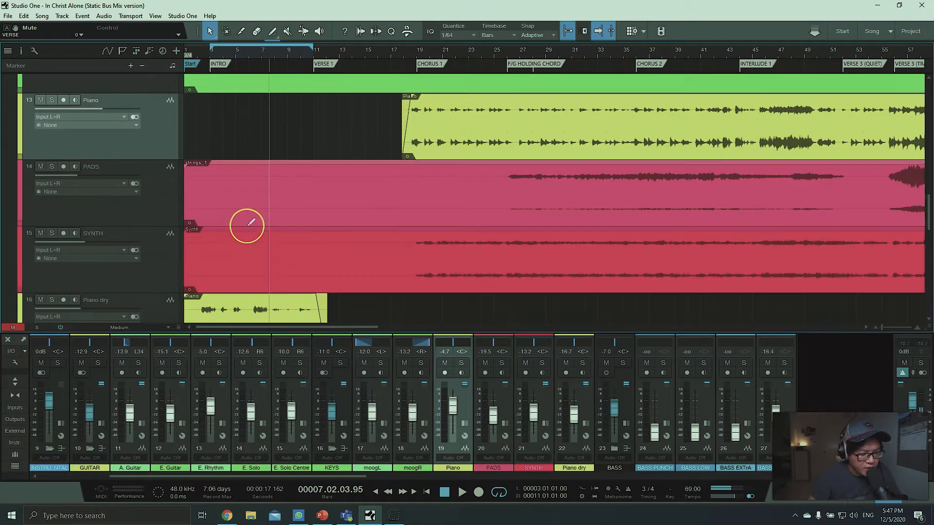
{"action": "scroll", "coordinate": [248, 221], "scroll_direction": "down", "scroll_amount": 4}
{"action": "left_click_drag", "start_coordinate": [271, 60], "coordinate": [371, 69]}
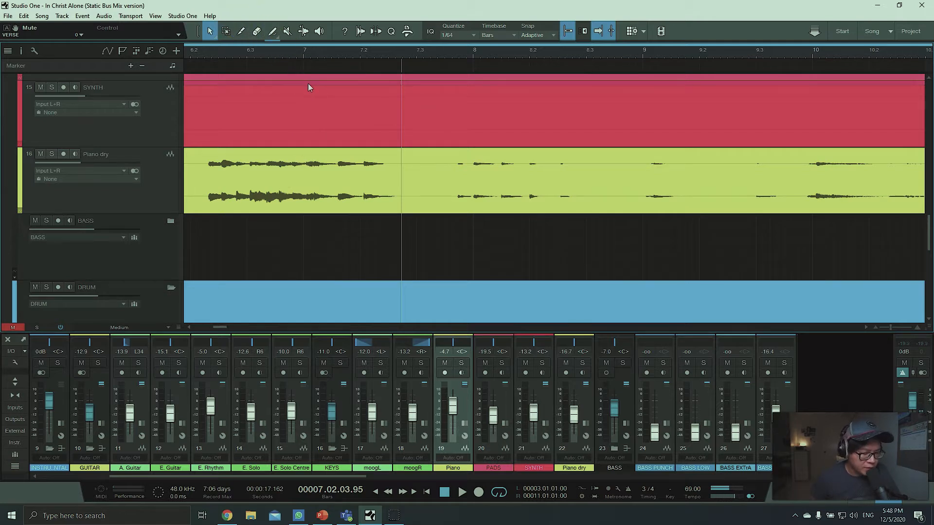
{"action": "scroll", "coordinate": [303, 52], "scroll_direction": "down", "scroll_amount": 2}
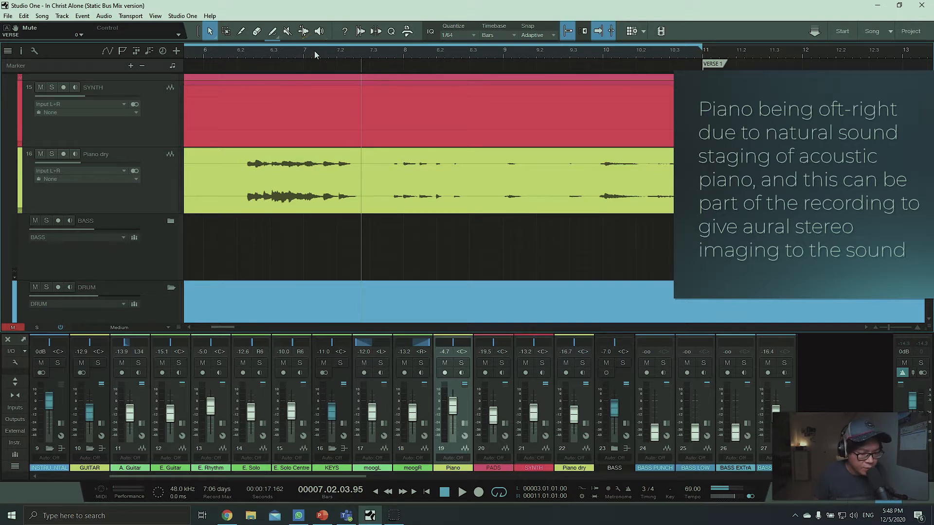
{"action": "left_click_drag", "start_coordinate": [233, 49], "coordinate": [372, 49]}
{"action": "key", "text": "space"}
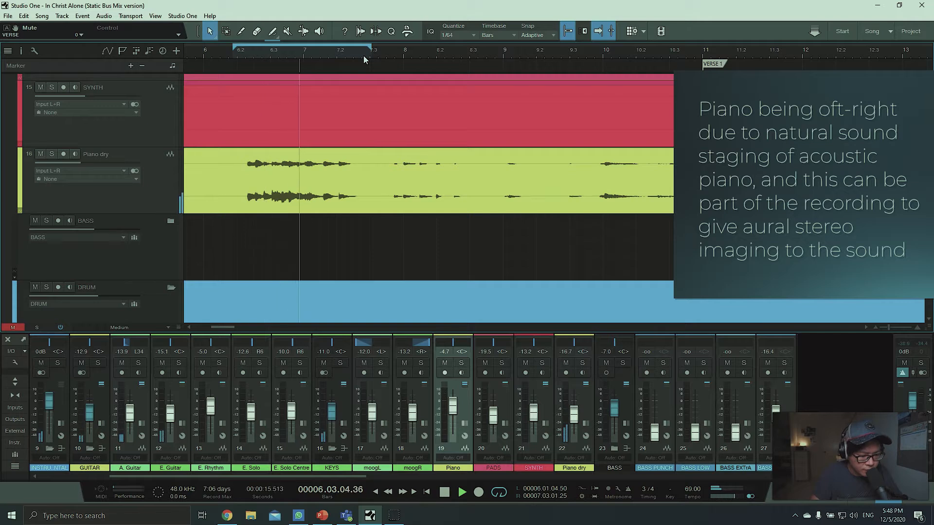
{"action": "left_click", "coordinate": [355, 65]}
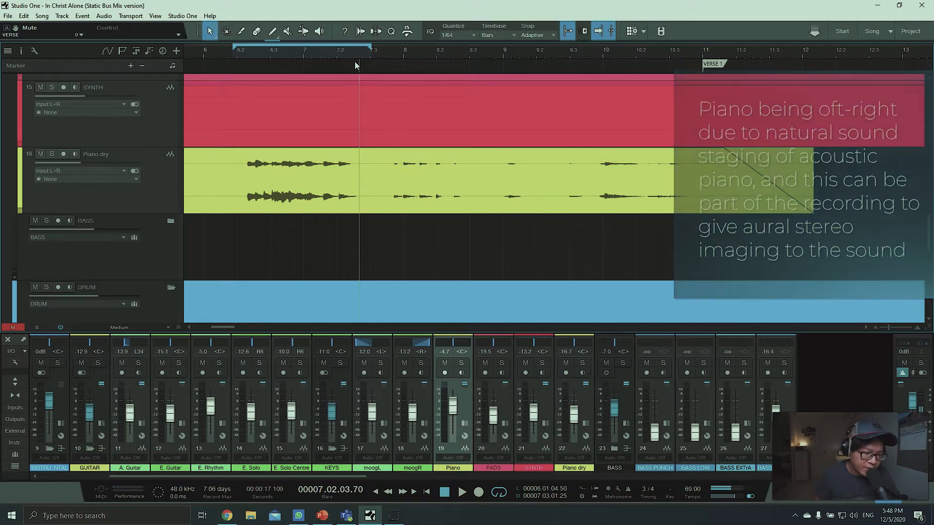
{"action": "key", "text": "space"}
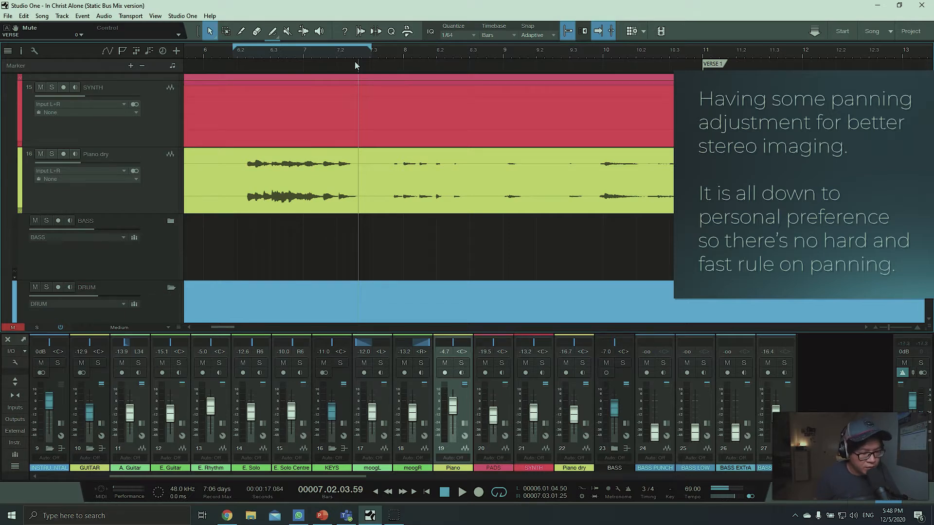
- Select the Piano dry track, check the KEYS bus channel, and return to Piano dry's volume fader in the mixer
{"action": "scroll", "coordinate": [360, 113], "scroll_direction": "down", "scroll_amount": 8}
{"action": "scroll", "coordinate": [332, 142], "scroll_direction": "down", "scroll_amount": 3}
{"action": "scroll", "coordinate": [360, 189], "scroll_direction": "up", "scroll_amount": 6}
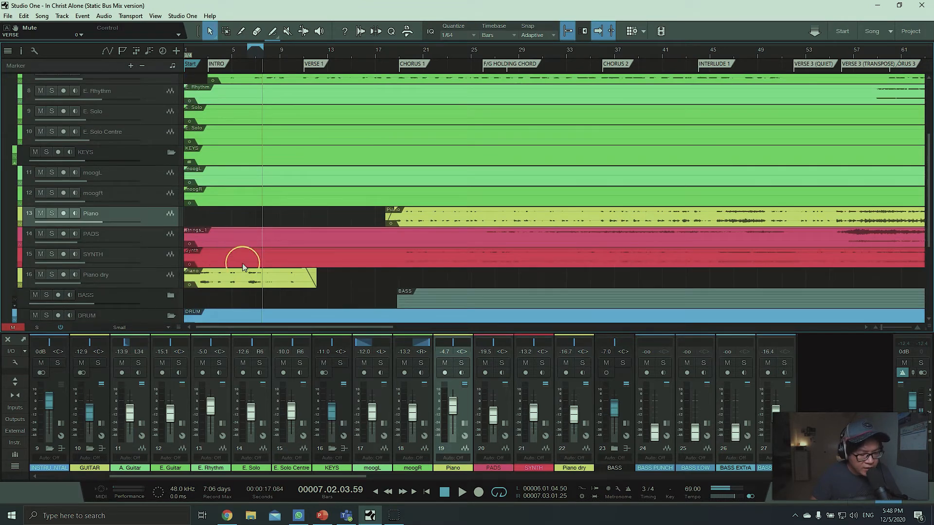
{"action": "scroll", "coordinate": [231, 57], "scroll_direction": "up", "scroll_amount": 8}
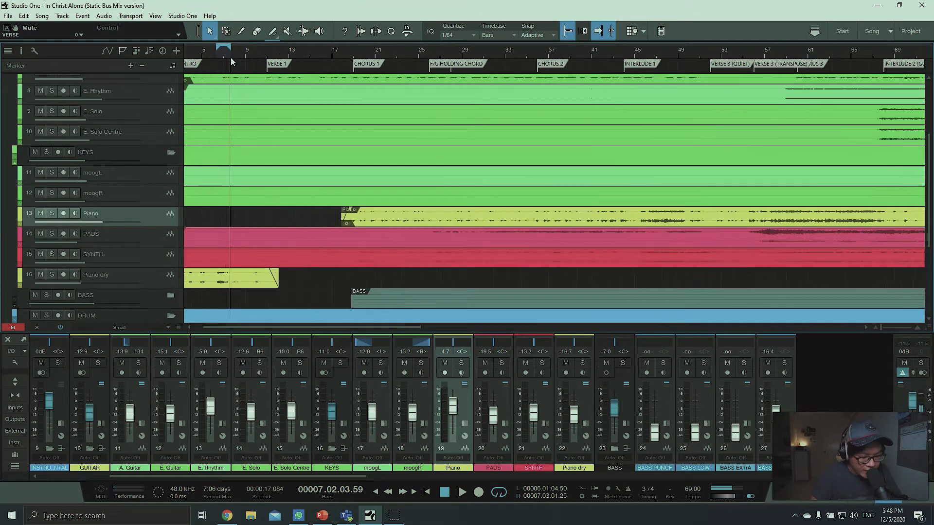
{"action": "left_click_drag", "start_coordinate": [267, 58], "coordinate": [397, 59]}
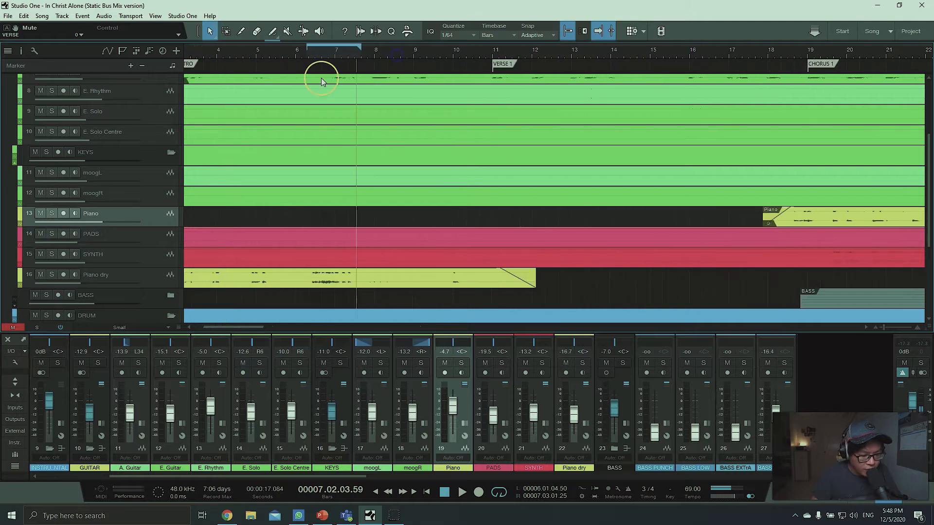
{"action": "key", "text": "w"}
{"action": "key", "text": "w"}
{"action": "left_click", "coordinate": [131, 272]}
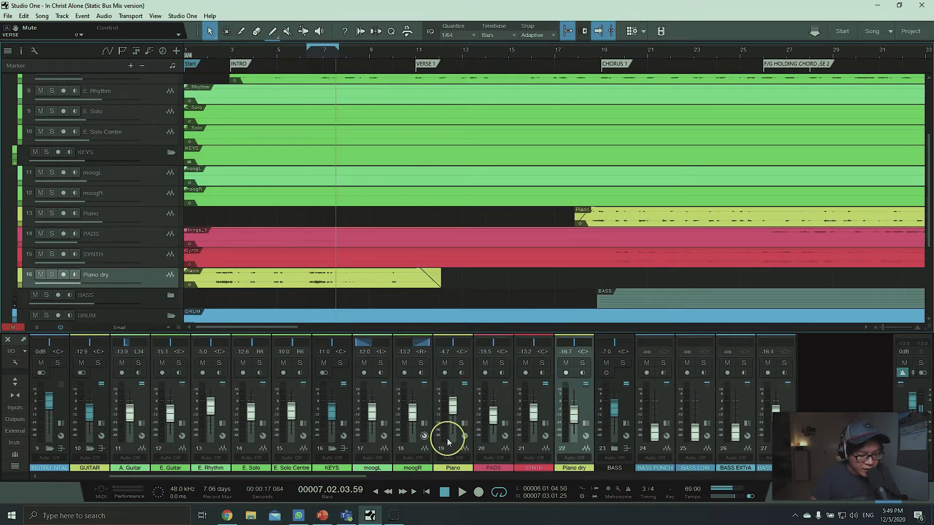
{"action": "left_click", "coordinate": [339, 407]}
{"action": "left_click", "coordinate": [578, 406]}
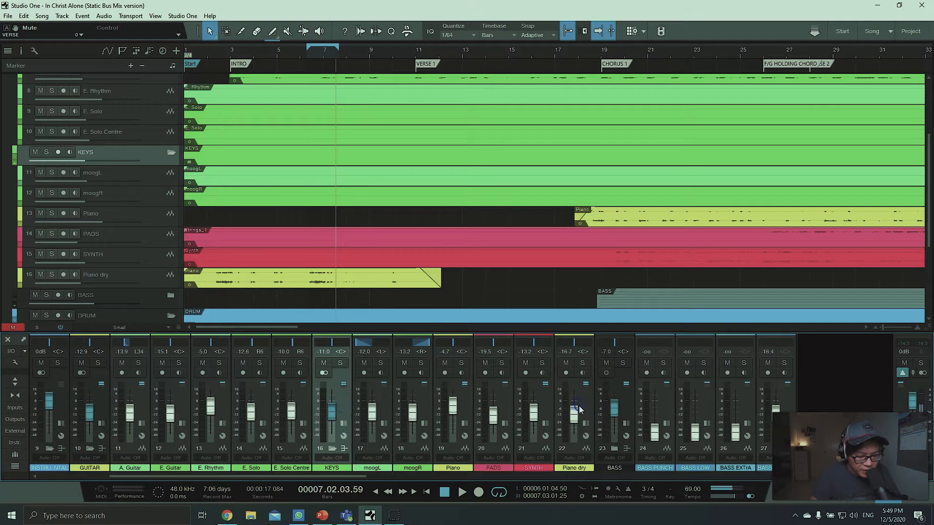
{"action": "left_click", "coordinate": [588, 406]}
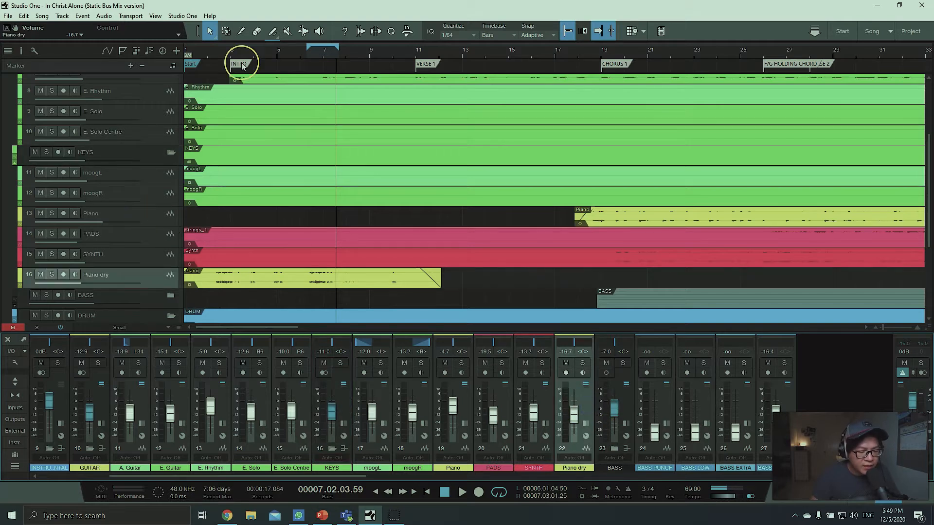
- Set the loop range from bar 3 to bar 9 and play the intro with the Piano dry track in view
{"action": "scroll", "coordinate": [319, 52], "scroll_direction": "down", "scroll_amount": 2}
{"action": "scroll", "coordinate": [260, 263], "scroll_direction": "down", "scroll_amount": 1}
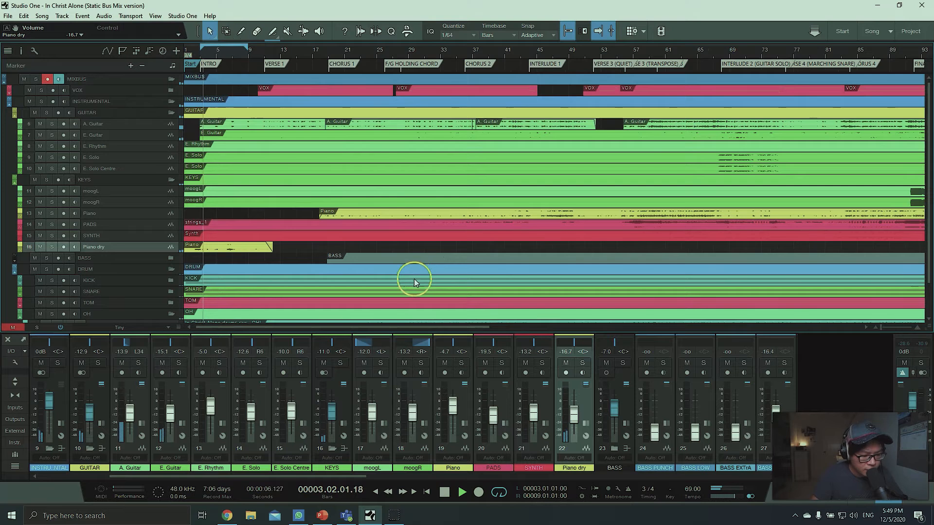
{"action": "scroll", "coordinate": [417, 262], "scroll_direction": "up", "scroll_amount": 2}
{"action": "scroll", "coordinate": [314, 55], "scroll_direction": "up", "scroll_amount": 2}
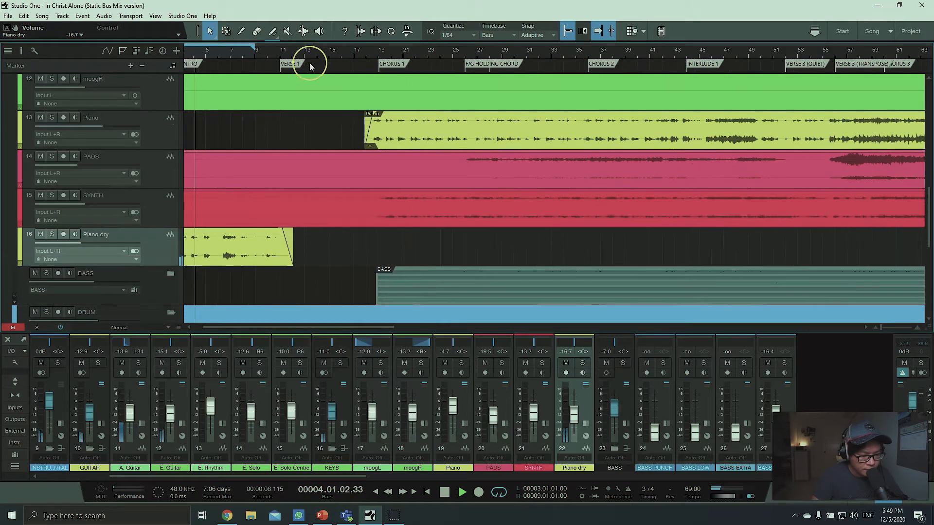
- Adjust the Piano dry channel's volume during playback, settling on -11.2 dB
{"action": "mouse_move", "coordinate": [97, 241]}
{"action": "left_mouse_down"}
{"action": "mouse_move", "coordinate": [111, 244]}
{"action": "mouse_move", "coordinate": [104, 241]}
{"action": "left_mouse_up"}
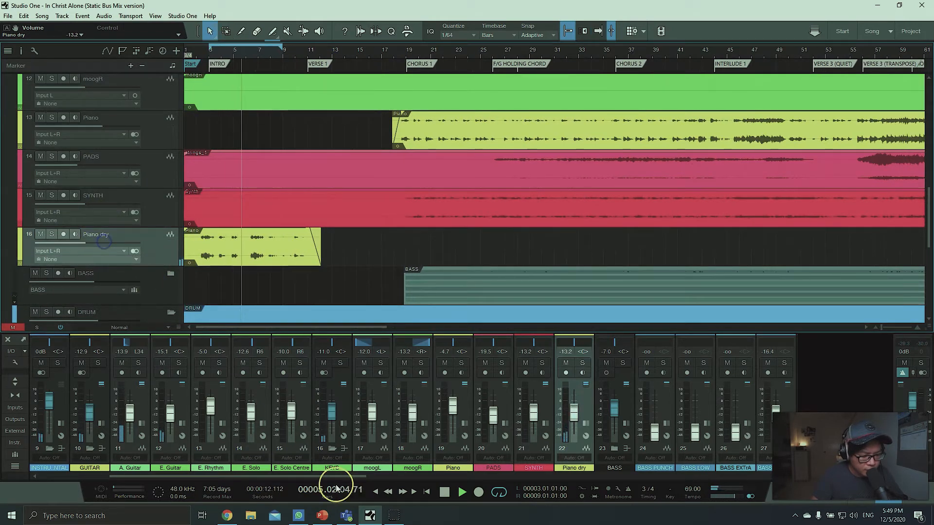
{"action": "left_click_drag", "start_coordinate": [323, 476], "coordinate": [319, 479]}
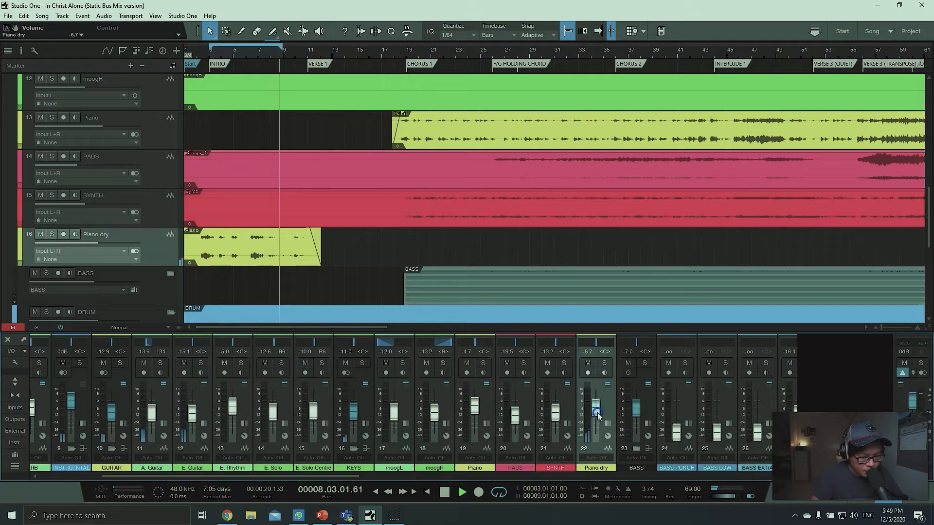
{"action": "scroll", "coordinate": [598, 417], "scroll_direction": "up", "scroll_amount": 5}
{"action": "scroll", "coordinate": [599, 418], "scroll_direction": "down", "scroll_amount": 3}
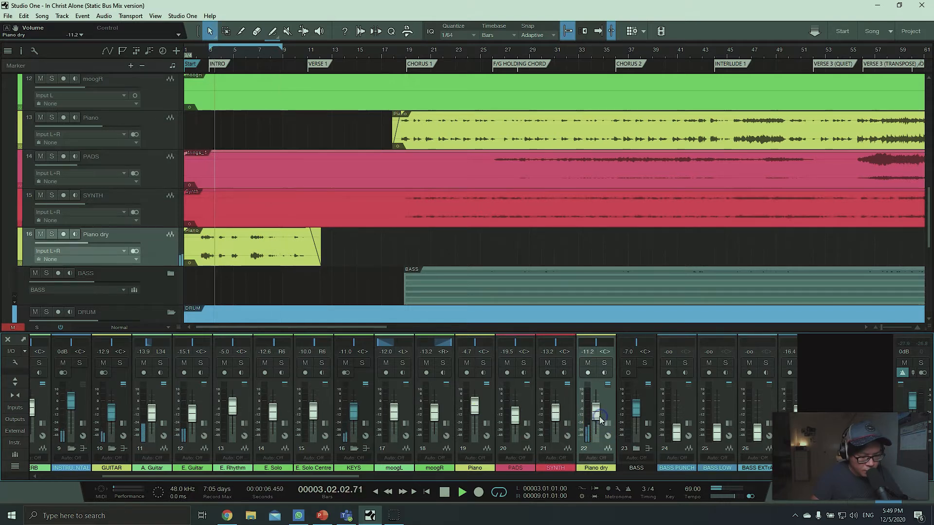
- Examine the levels and panning of the bass, drum, overhead and guitar channels in the mixer while playing the intro, and stop playback
{"action": "left_click_drag", "start_coordinate": [170, 475], "coordinate": [427, 476]}
{"action": "left_click", "coordinate": [305, 386]}
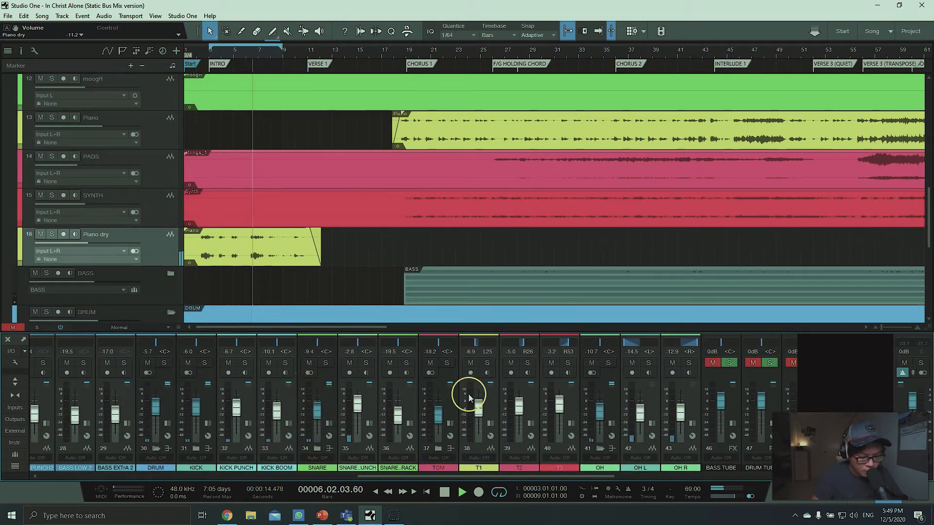
{"action": "left_click_drag", "start_coordinate": [479, 477], "coordinate": [492, 477]}
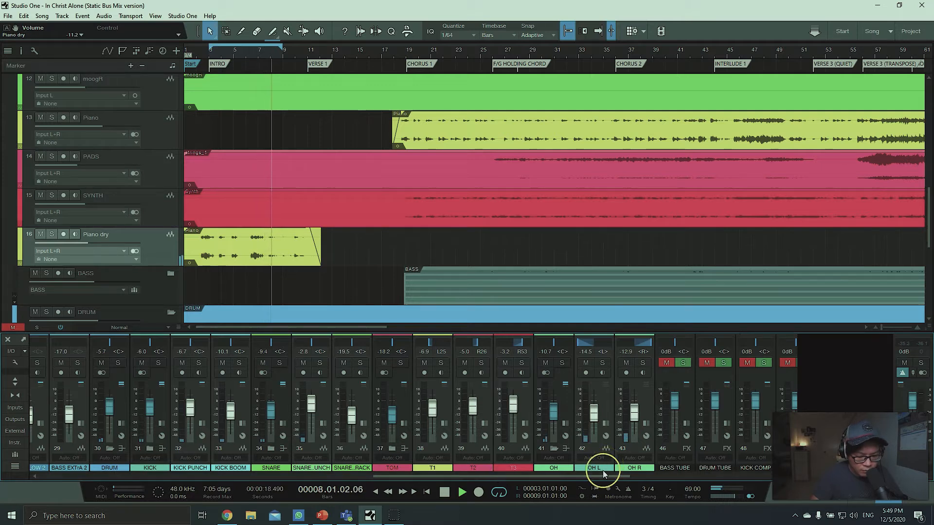
{"action": "left_click_drag", "start_coordinate": [600, 479], "coordinate": [413, 476]}
{"action": "key", "text": "space"}
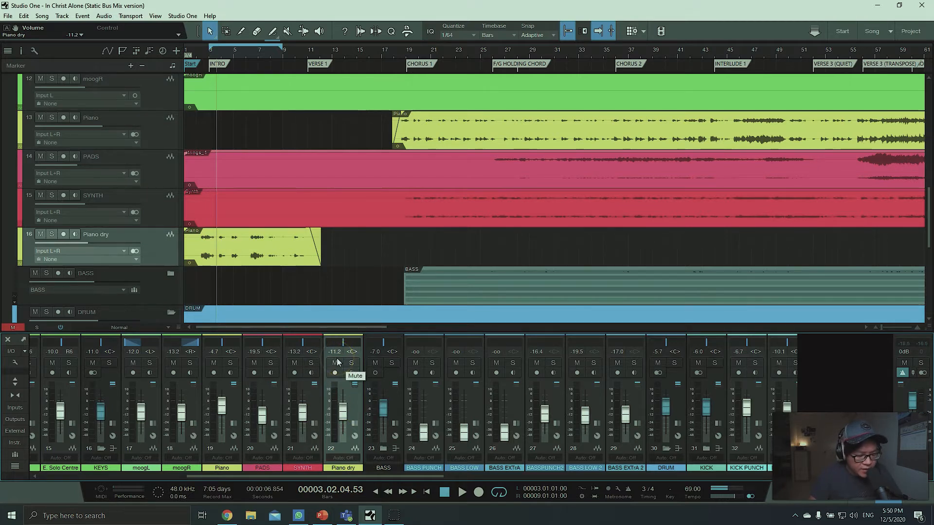
{"action": "left_click_drag", "start_coordinate": [386, 475], "coordinate": [228, 472]}
{"action": "left_click", "coordinate": [286, 403]}
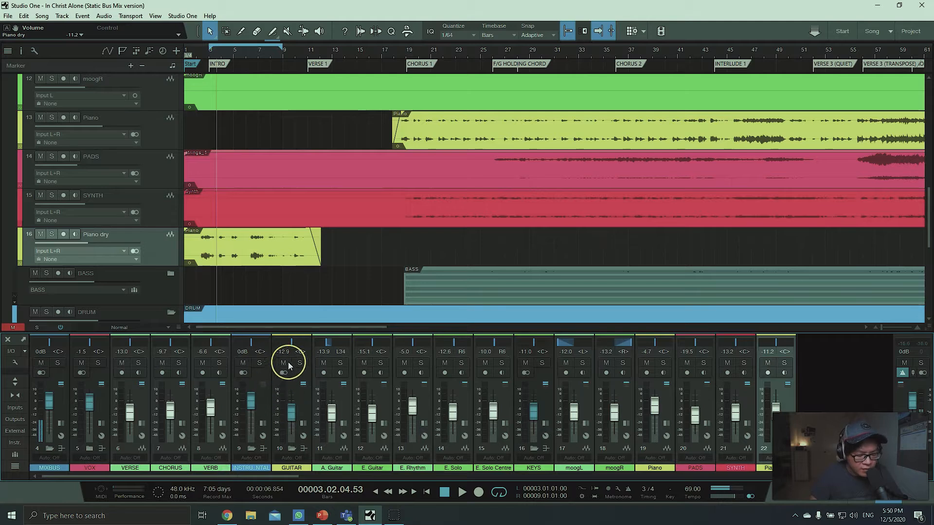
- Examine the levels and panning of the bass, kick, snare, tom and overhead channels in the mixer
{"action": "left_click_drag", "start_coordinate": [296, 475], "coordinate": [636, 483]}
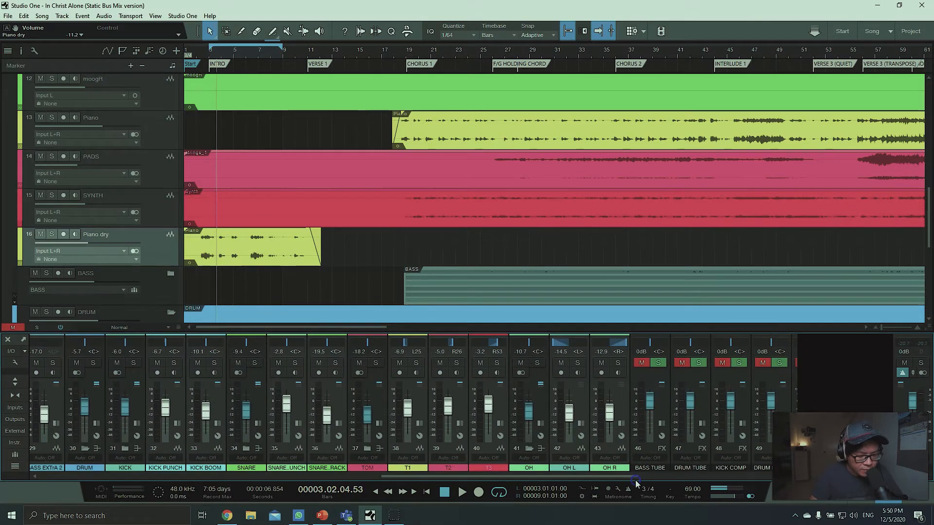
{"action": "left_click_drag", "start_coordinate": [461, 479], "coordinate": [480, 476]}
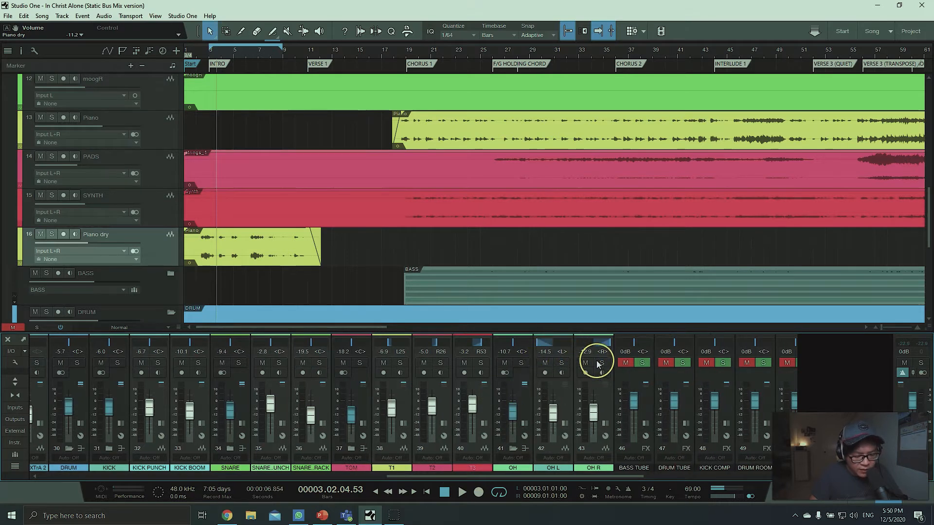
{"action": "left_click_drag", "start_coordinate": [536, 479], "coordinate": [442, 436]}
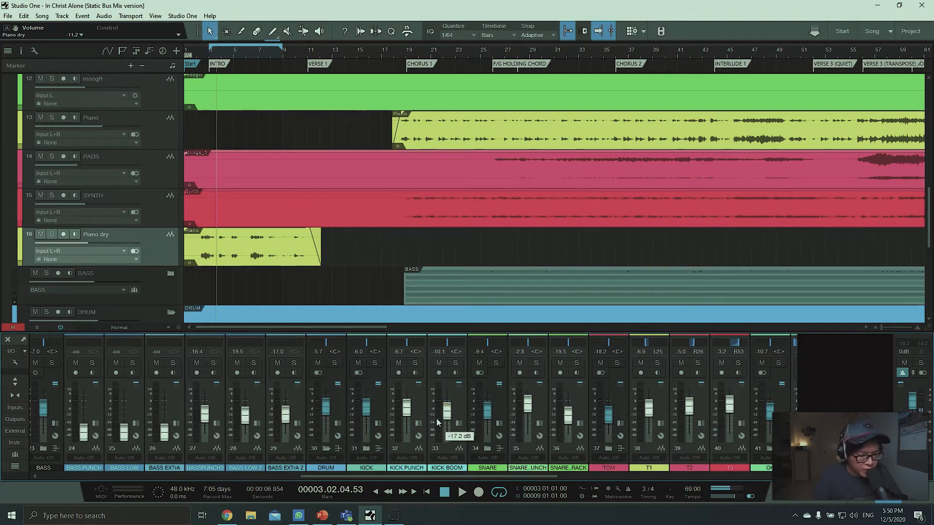
{"action": "left_click", "coordinate": [437, 419]}
- Set the loop range from bar 10 to bar 21 and play verse 1 with the vocal and guitar channels in view, stopping at chorus 1
{"action": "left_click", "coordinate": [270, 62]}
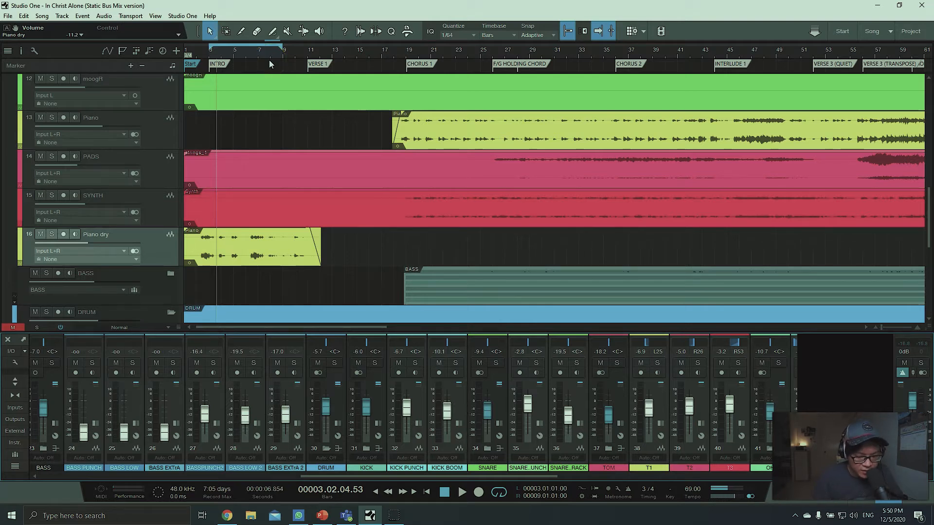
{"action": "left_click_drag", "start_coordinate": [309, 46], "coordinate": [431, 51]}
{"action": "left_click", "coordinate": [281, 264]}
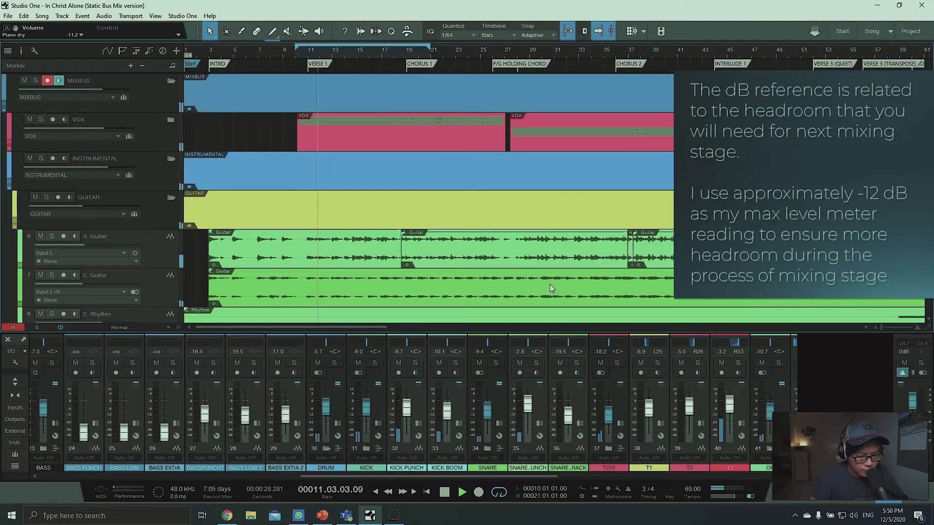
{"action": "left_click_drag", "start_coordinate": [374, 479], "coordinate": [109, 469]}
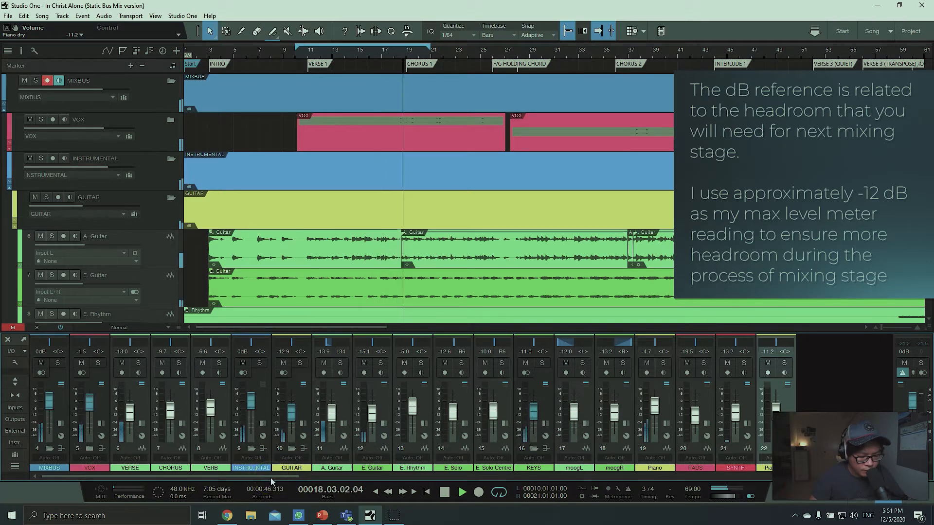
{"action": "key", "text": "space"}
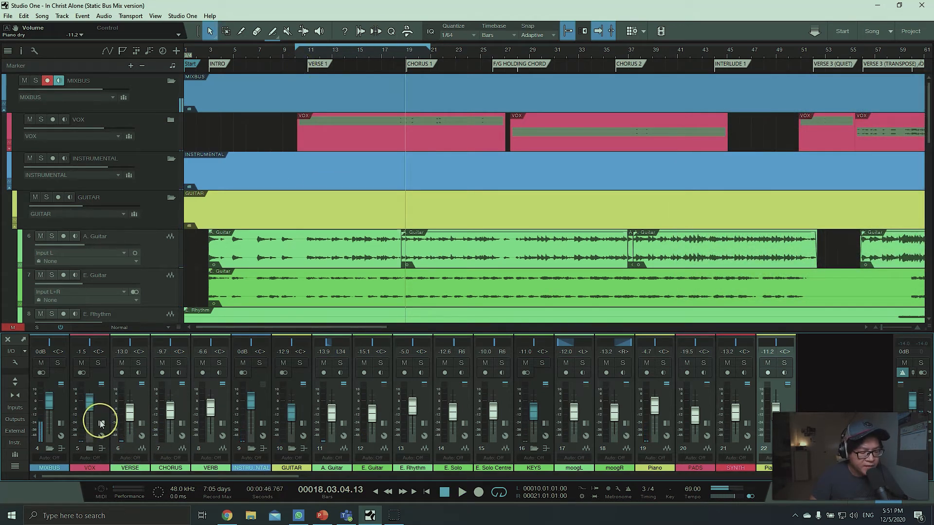
- Replay verse 1 and adjust the VERSE vocal channel's volume by ear, settling on -12.2 dB
{"action": "mouse_move", "coordinate": [243, 477]}
{"action": "left_mouse_down"}
{"action": "mouse_move", "coordinate": [267, 480]}
{"action": "mouse_move", "coordinate": [240, 481]}
{"action": "left_mouse_up"}
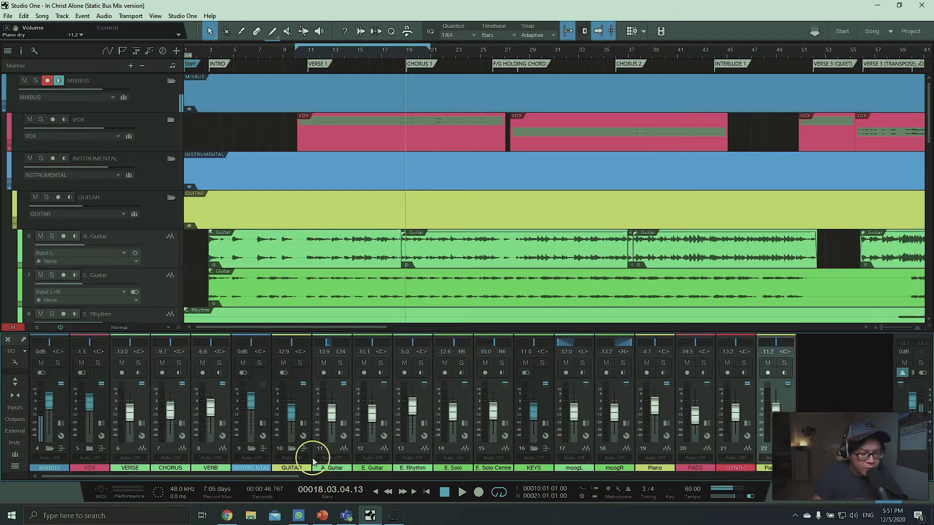
{"action": "left_click", "coordinate": [298, 51]}
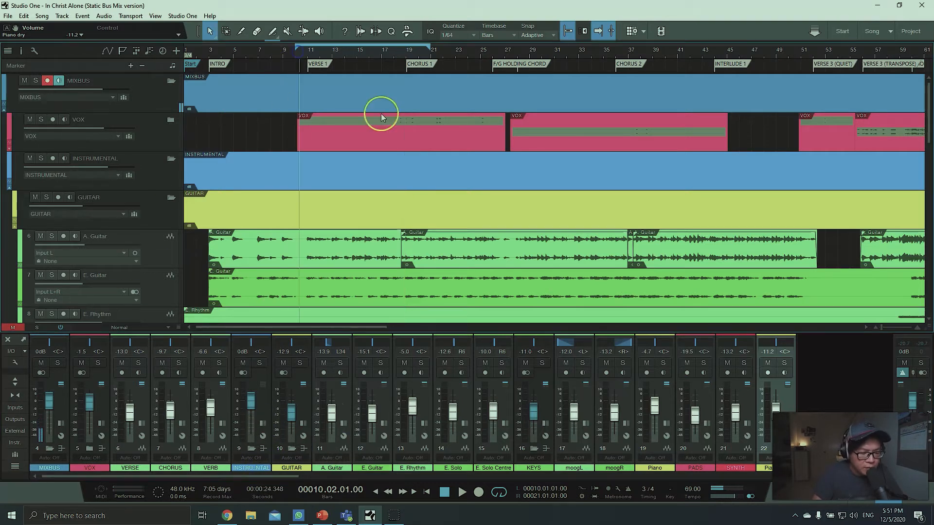
{"action": "key", "text": "space"}
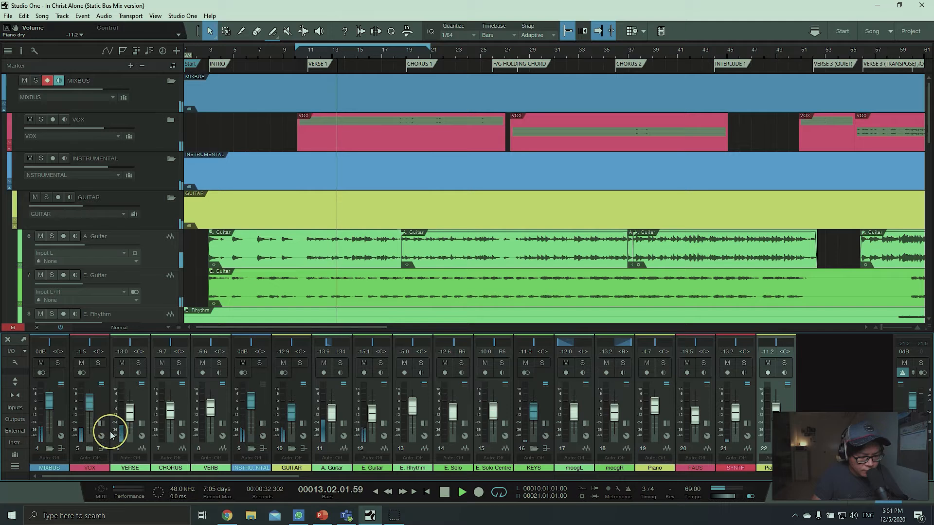
{"action": "left_click_drag", "start_coordinate": [125, 412], "coordinate": [126, 413]}
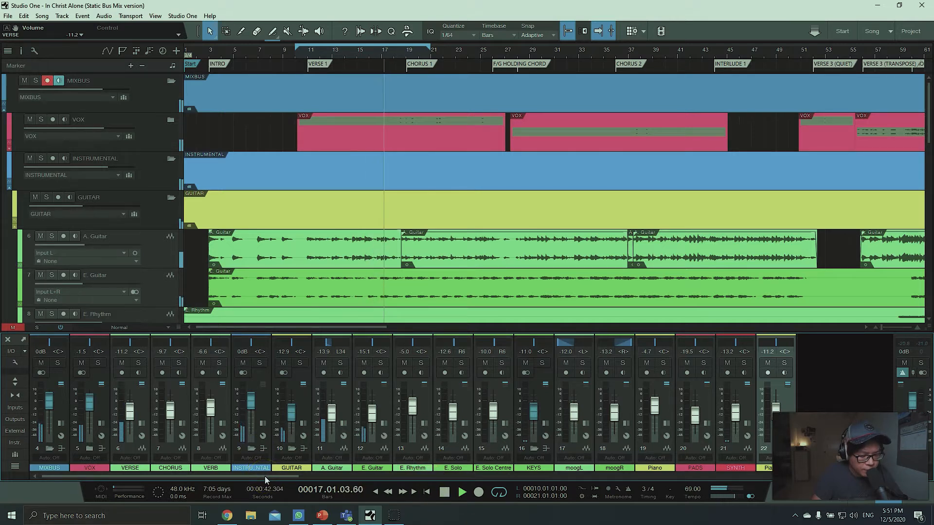
{"action": "left_click", "coordinate": [129, 411]}
{"action": "left_click_drag", "start_coordinate": [130, 413], "coordinate": [129, 414]}
{"action": "left_click", "coordinate": [304, 51]}
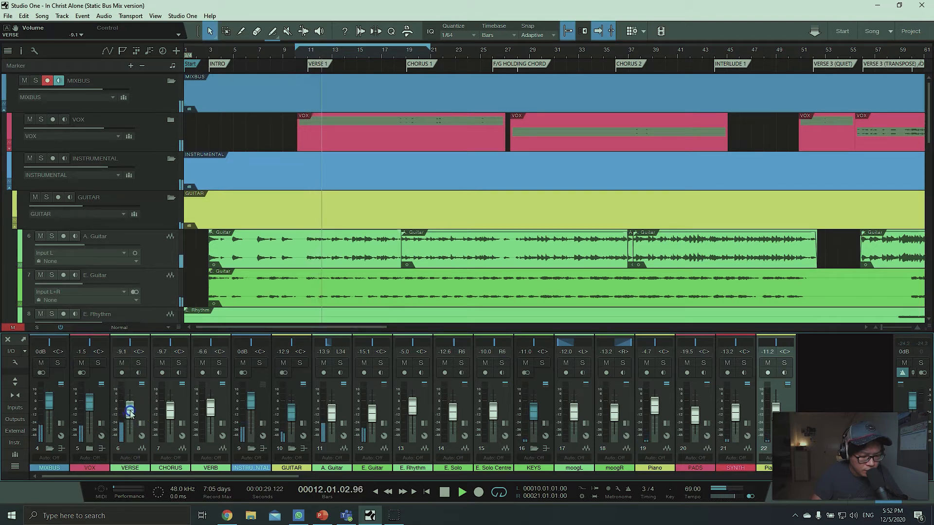
{"action": "left_click", "coordinate": [122, 352]}
{"action": "type", "text": "-12."}
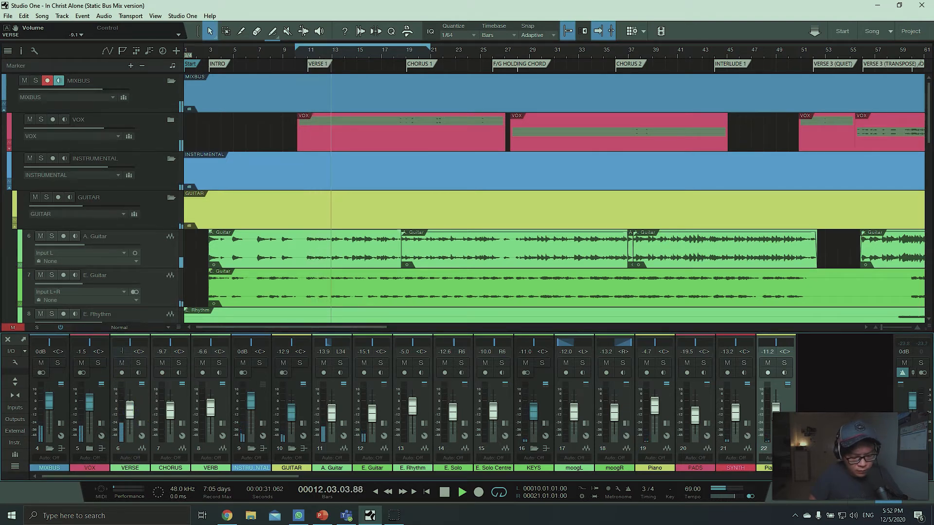
{"action": "type", "text": "2"}
{"action": "key", "text": "Return"}
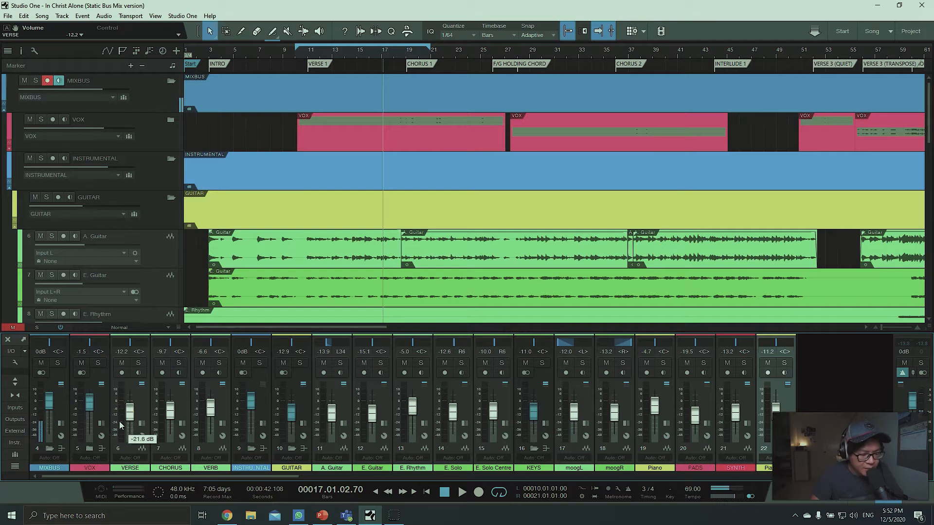
- Try the VERSE channel at -8.6 dB while playing verse 1, stop playback and restore it to -12.2 dB
{"action": "left_click", "coordinate": [304, 59]}
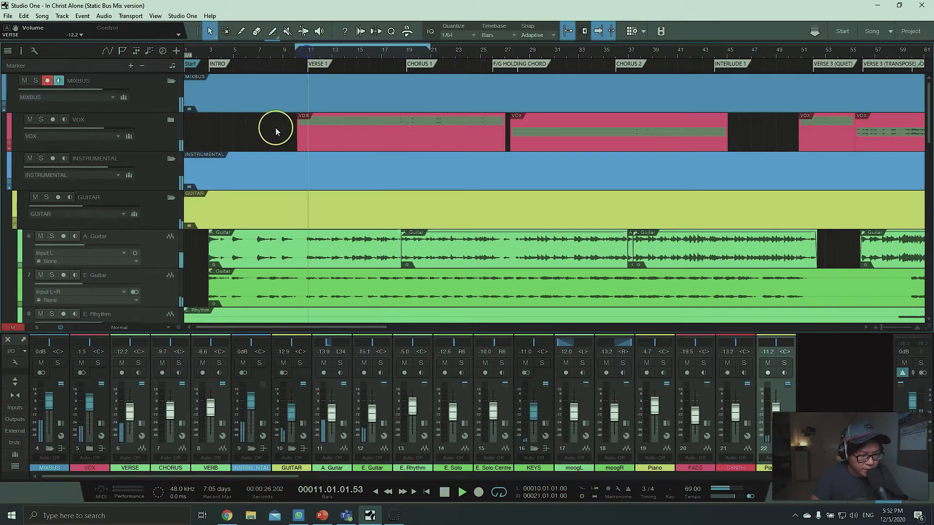
{"action": "left_click_drag", "start_coordinate": [129, 412], "coordinate": [130, 407]}
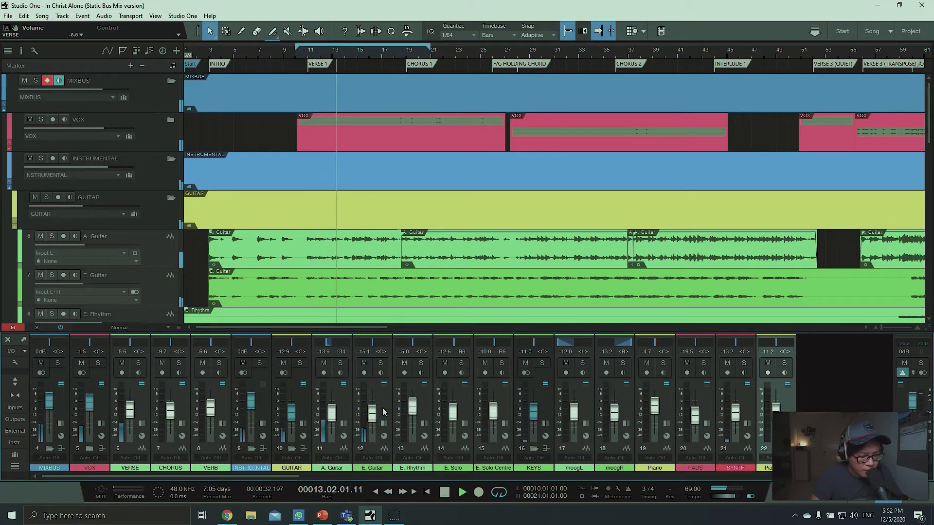
{"action": "key", "text": "space"}
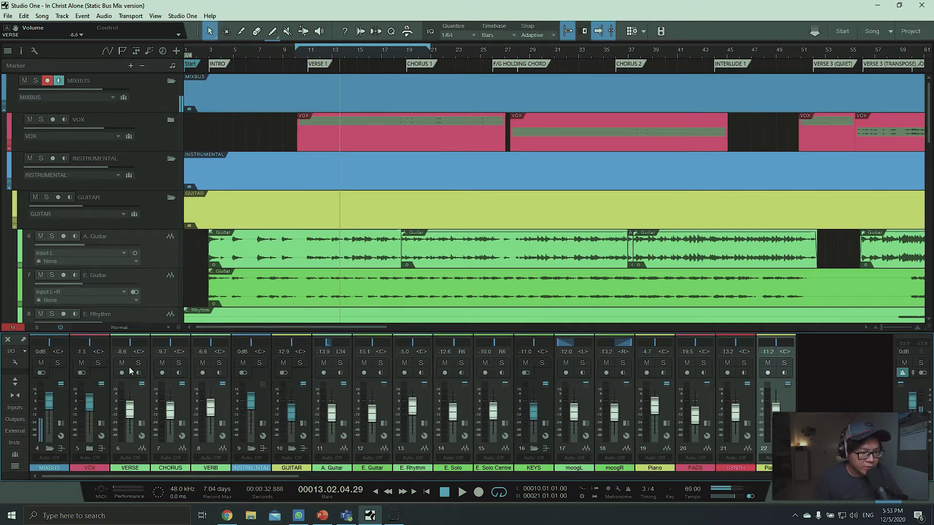
{"action": "left_click_drag", "start_coordinate": [130, 409], "coordinate": [132, 414]}
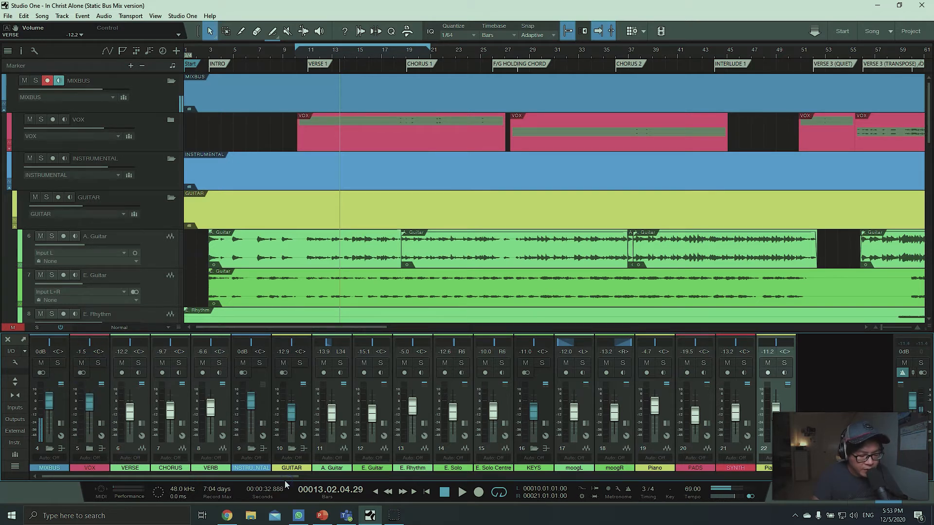
- Check the GUITAR bus's inserts and sends, close them and select the VERSE channel
{"action": "left_click", "coordinate": [303, 422]}
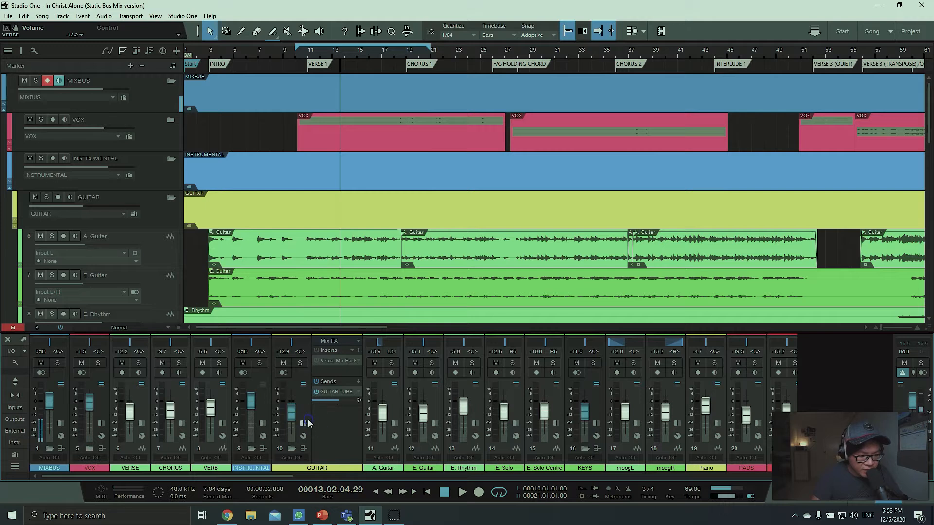
{"action": "left_click", "coordinate": [305, 423]}
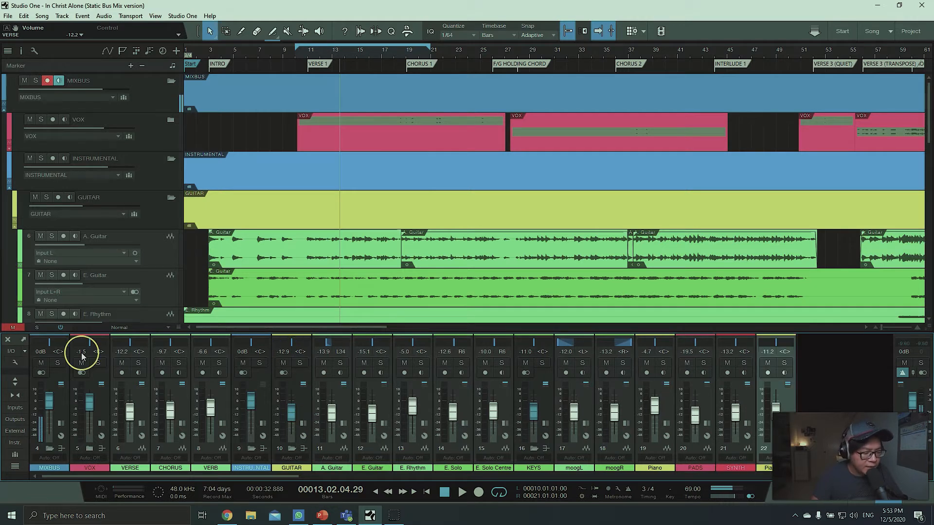
{"action": "left_click", "coordinate": [141, 408]}
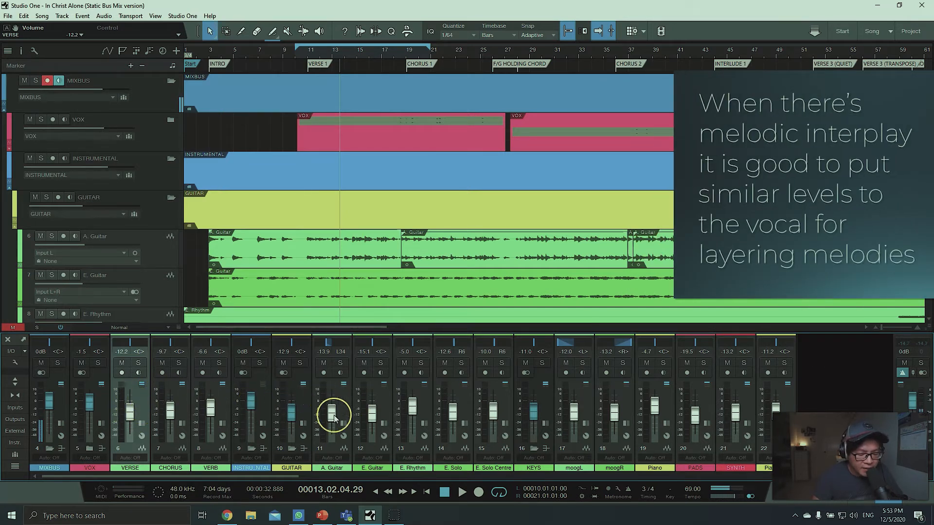
- Select the Piano dry channel to compare its level with the vocal, and replay verse 1 from about bar 10
{"action": "left_click_drag", "start_coordinate": [244, 475], "coordinate": [359, 480]}
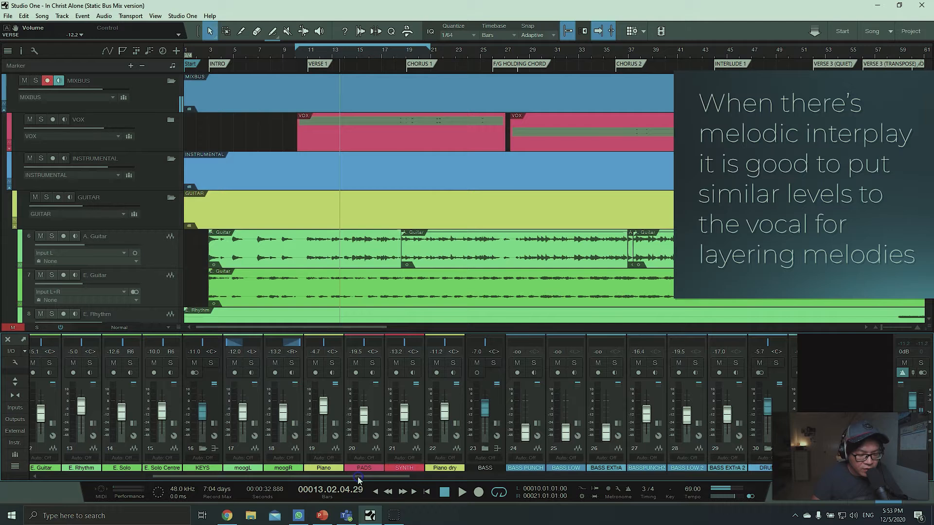
{"action": "left_click", "coordinate": [451, 404]}
{"action": "left_click_drag", "start_coordinate": [300, 477], "coordinate": [193, 482]}
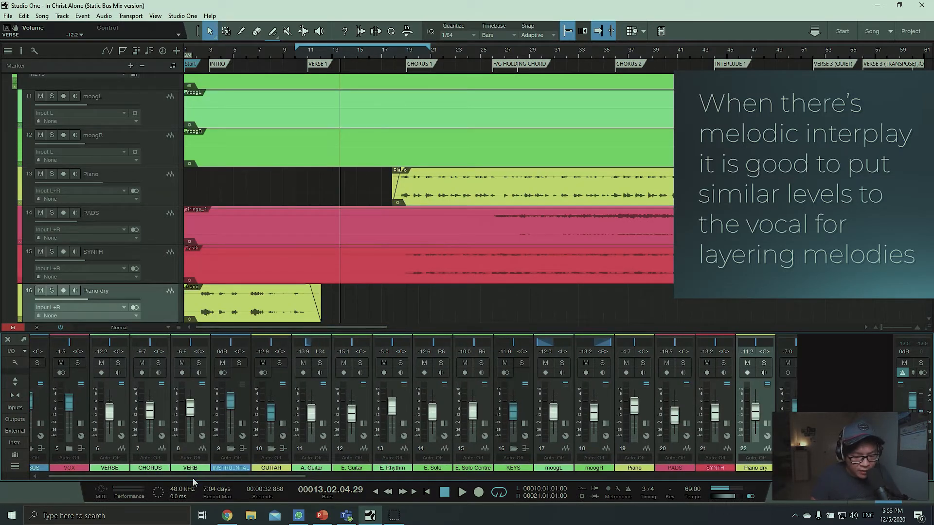
{"action": "left_click", "coordinate": [303, 53]}
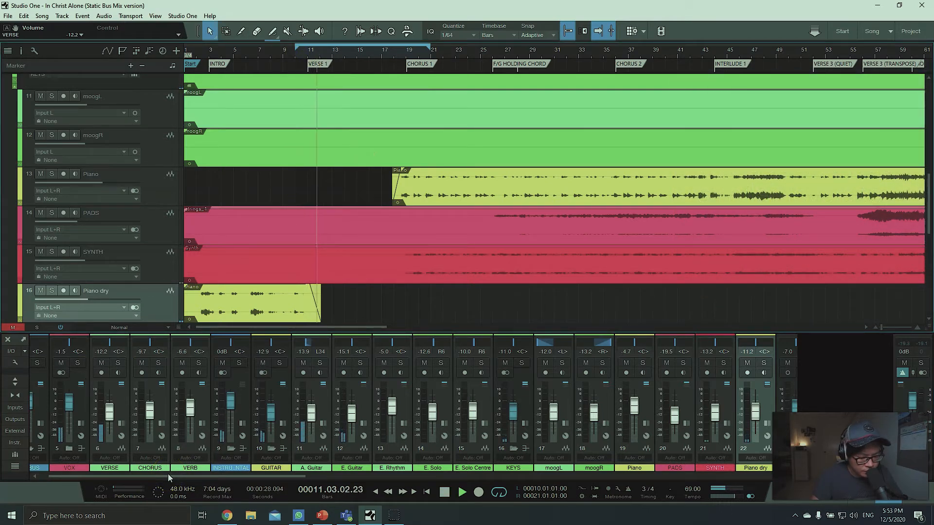
{"action": "mouse_move", "coordinate": [167, 473]}
{"action": "left_mouse_down"}
{"action": "mouse_move", "coordinate": [177, 474]}
{"action": "mouse_move", "coordinate": [155, 475]}
{"action": "left_mouse_up"}
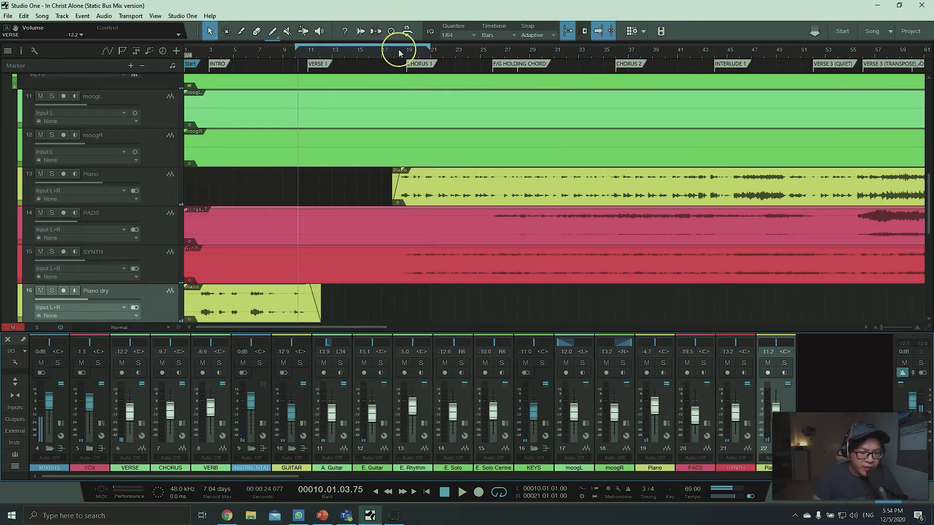
- Set the loop range from 17.02 to 24.03 and play the transition from verse 1 into chorus 1
{"action": "left_click_drag", "start_coordinate": [385, 43], "coordinate": [475, 45]}
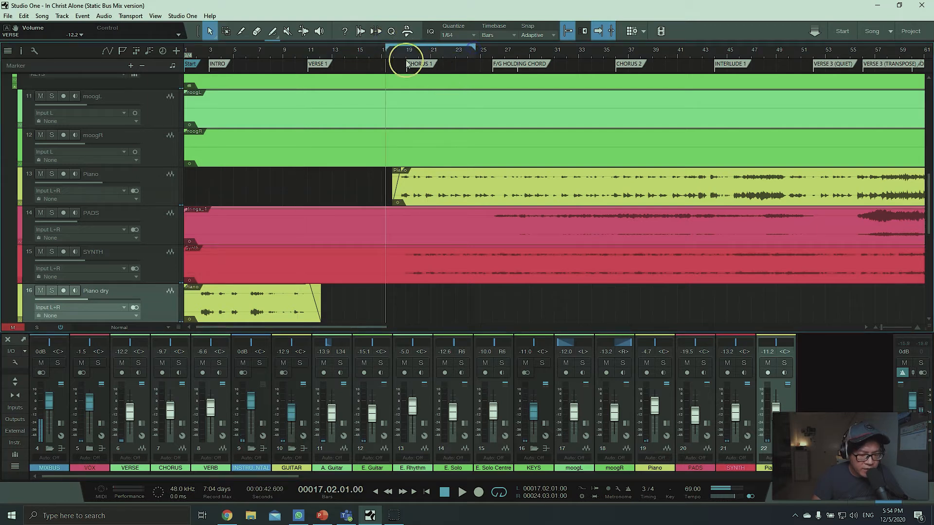
{"action": "key", "text": "space"}
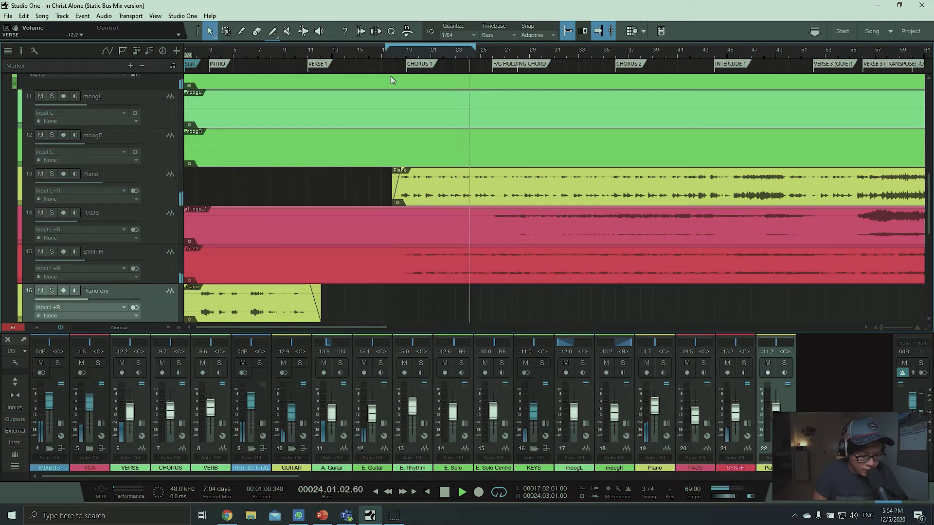
{"action": "key", "text": "space"}
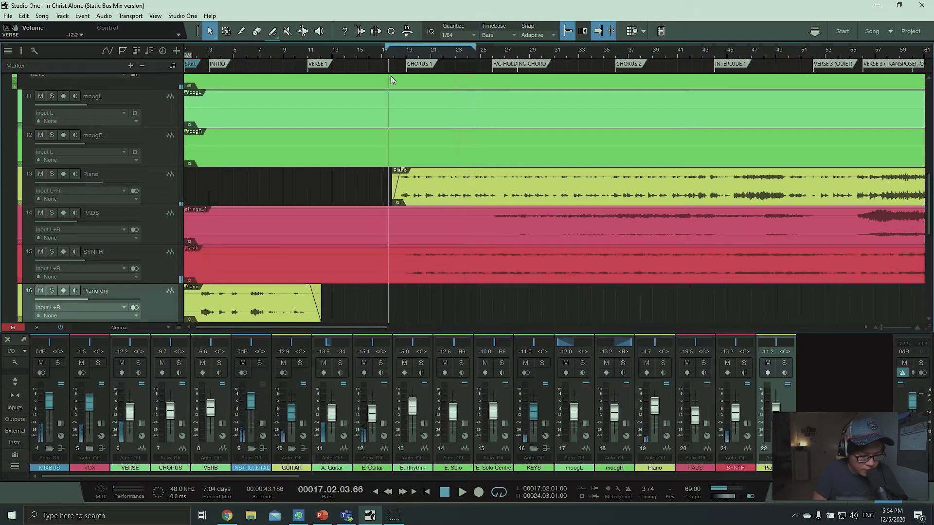
- Extend the loop range's end to bar 26, play into chorus 1 and stop
{"action": "left_click_drag", "start_coordinate": [475, 48], "coordinate": [494, 51]}
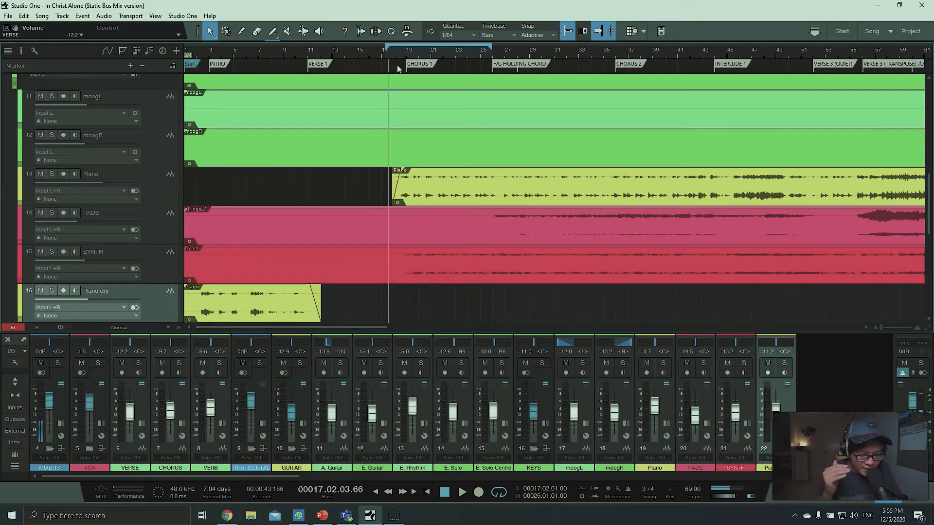
{"action": "key", "text": "space"}
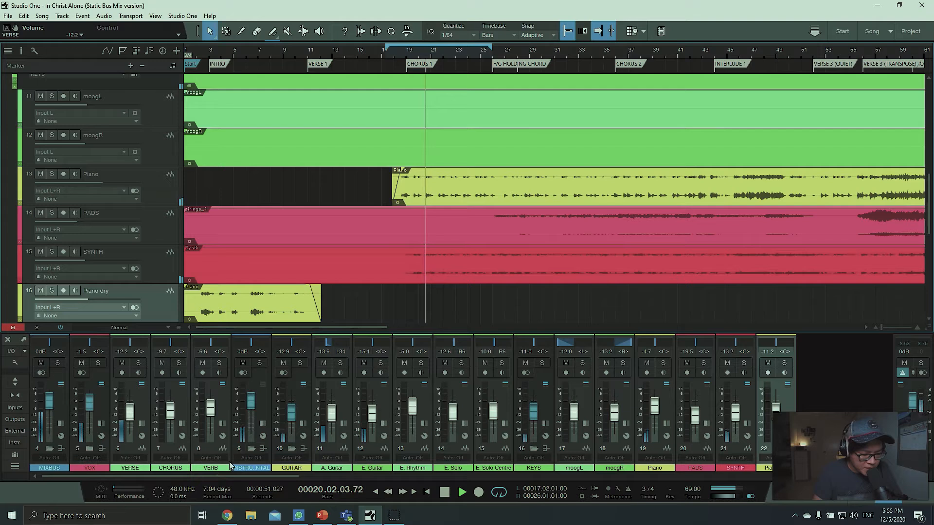
{"action": "key", "text": "space"}
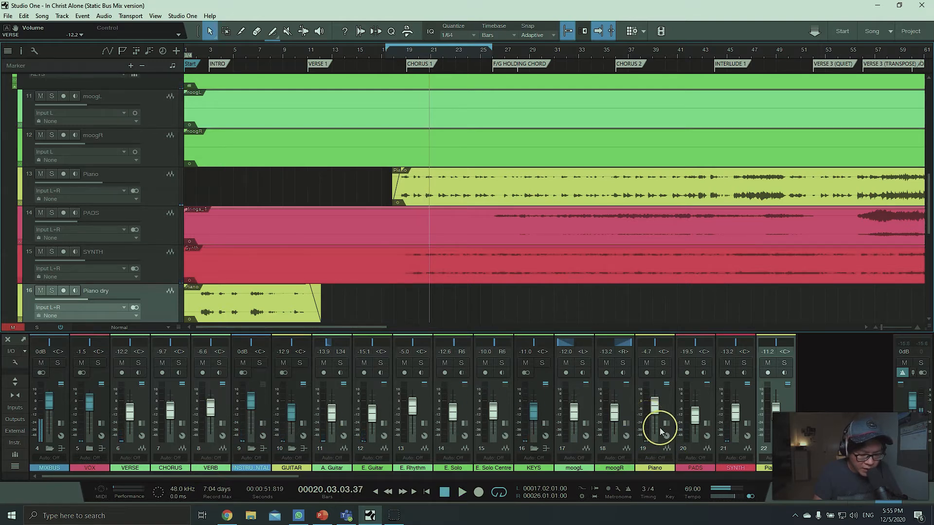
- Replay chorus 1 from about bar 18 to compare the vocal, Piano and guitar levels
{"action": "left_click", "coordinate": [396, 60]}
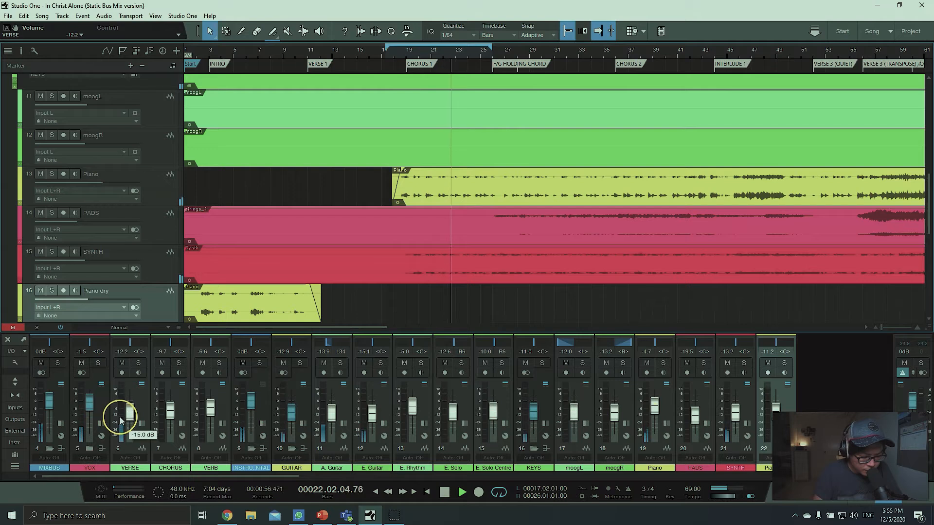
{"action": "key", "text": "space"}
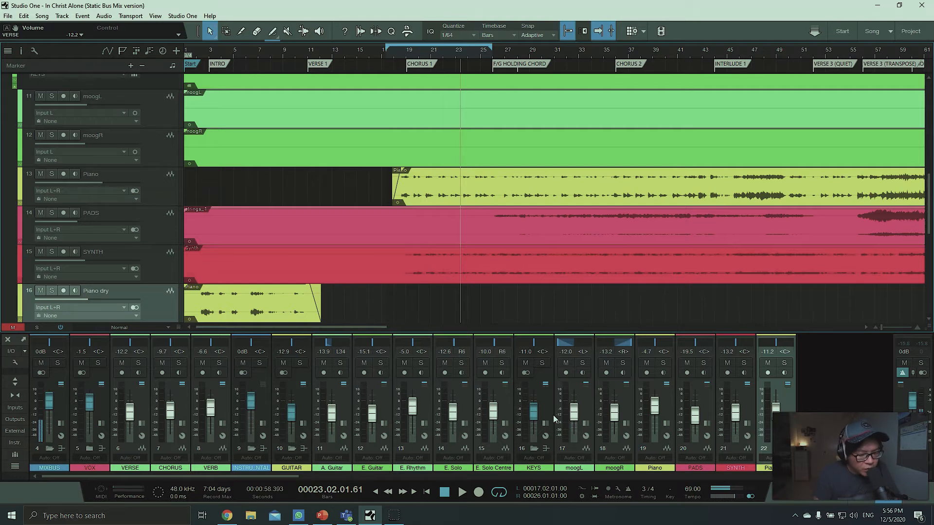
{"action": "left_click", "coordinate": [400, 53]}
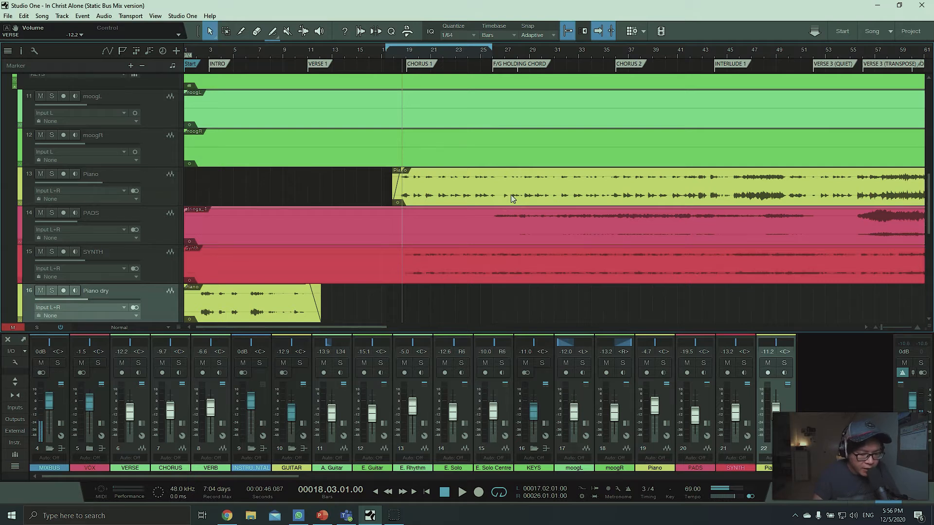
{"action": "key", "text": "space"}
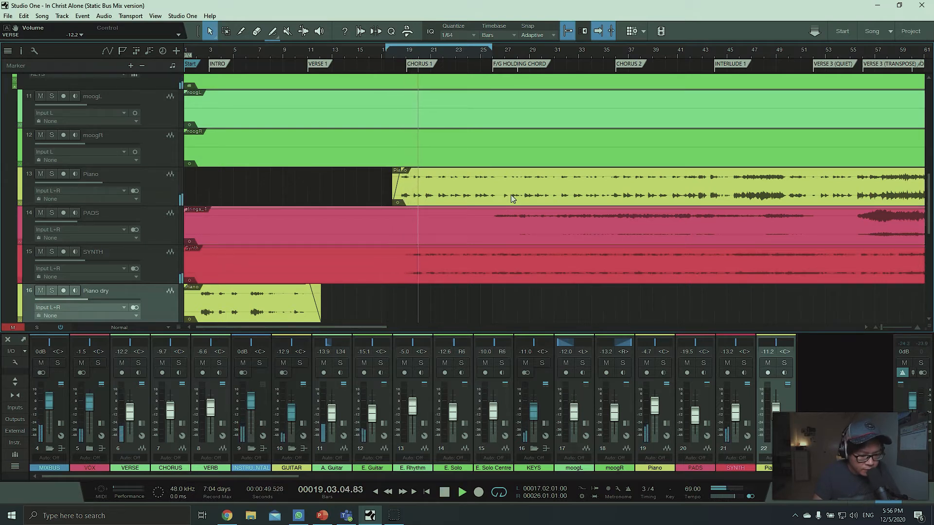
- Stop playback, set the loop range from 18.01 to 22.03 and play the start of chorus 1
{"action": "key", "text": "space"}
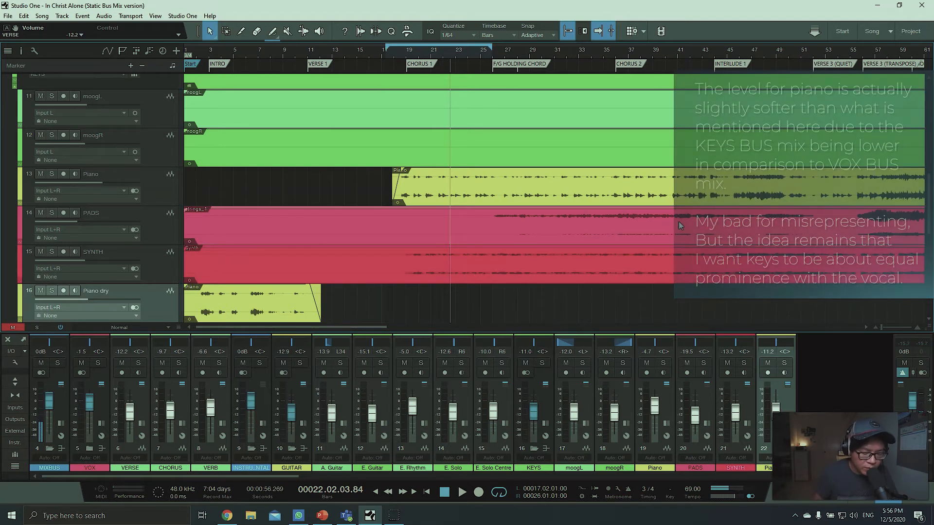
{"action": "left_click", "coordinate": [394, 47]}
{"action": "left_click_drag", "start_coordinate": [394, 47], "coordinate": [452, 47]}
{"action": "left_click", "coordinate": [462, 84]}
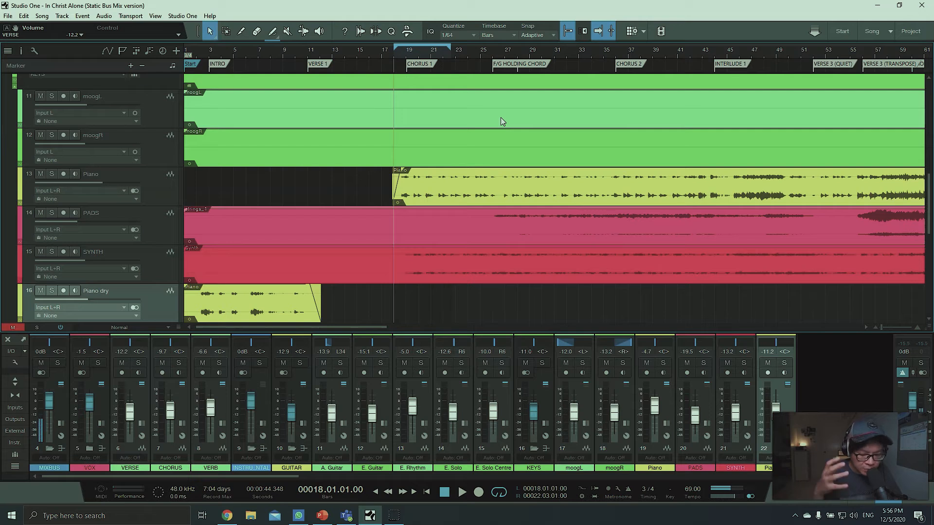
{"action": "key", "text": "space"}
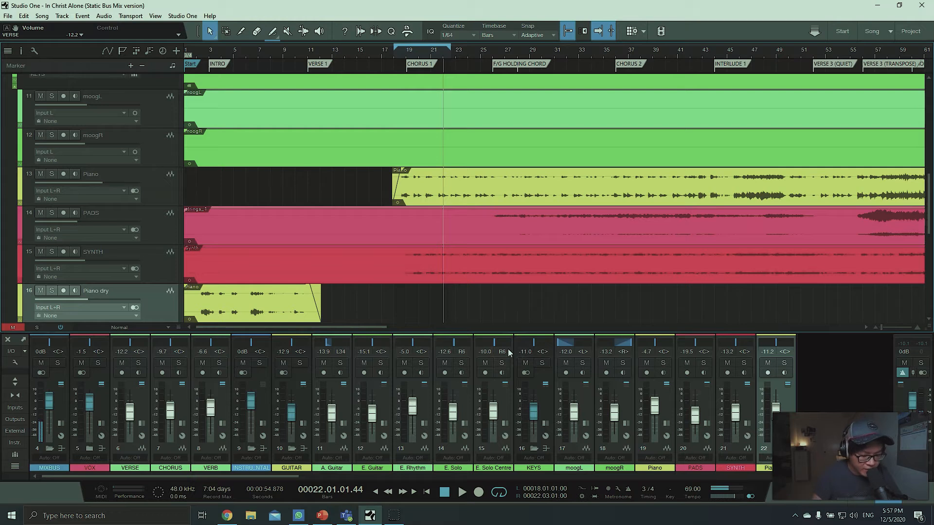
- Replay the loop from bar 18 while examining the bass and drum channel levels in the mixer
{"action": "left_click_drag", "start_coordinate": [271, 477], "coordinate": [442, 481]}
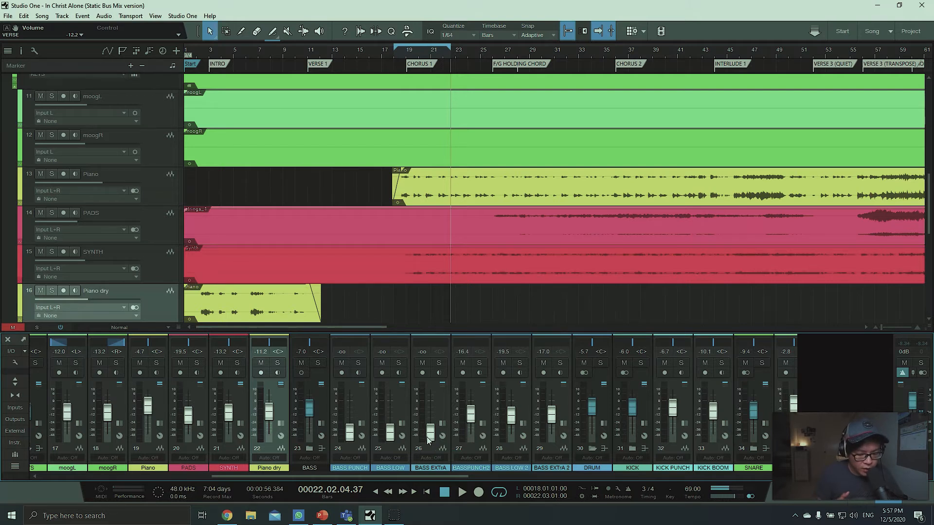
{"action": "left_click", "coordinate": [361, 421]}
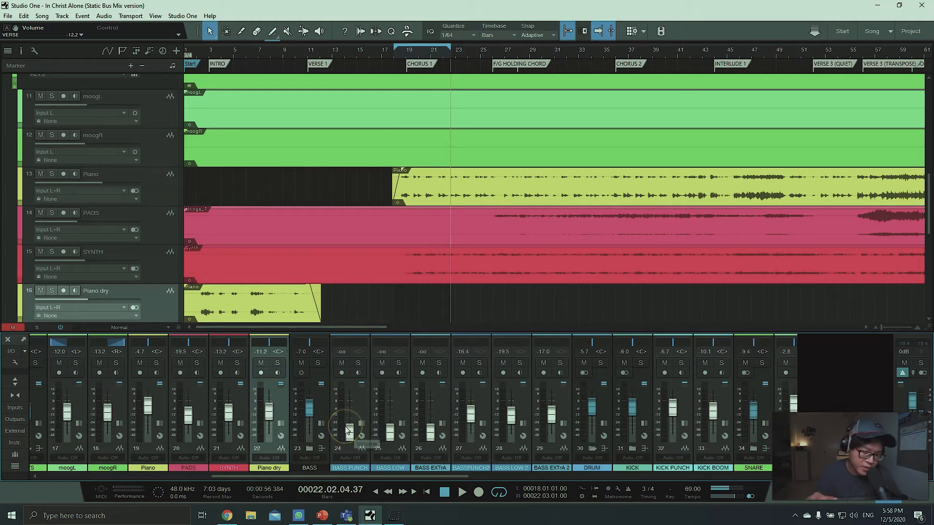
{"action": "key", "text": "space"}
{"action": "left_click_drag", "start_coordinate": [428, 476], "coordinate": [505, 479]}
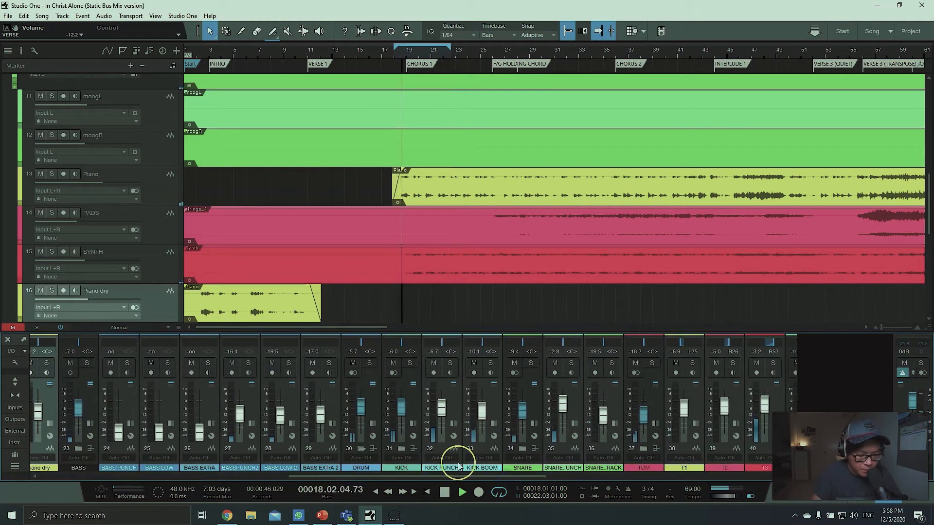
{"action": "left_click_drag", "start_coordinate": [442, 478], "coordinate": [513, 474]}
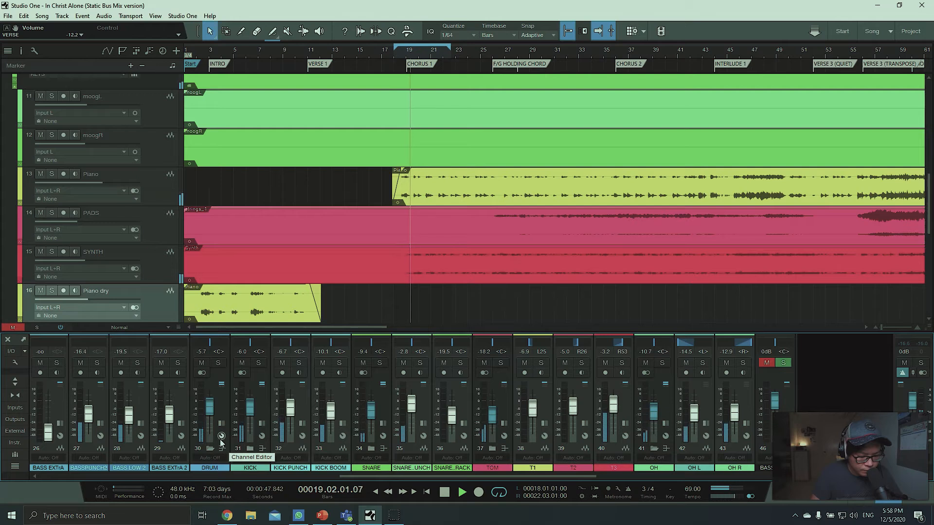
{"action": "left_click_drag", "start_coordinate": [491, 479], "coordinate": [490, 479]}
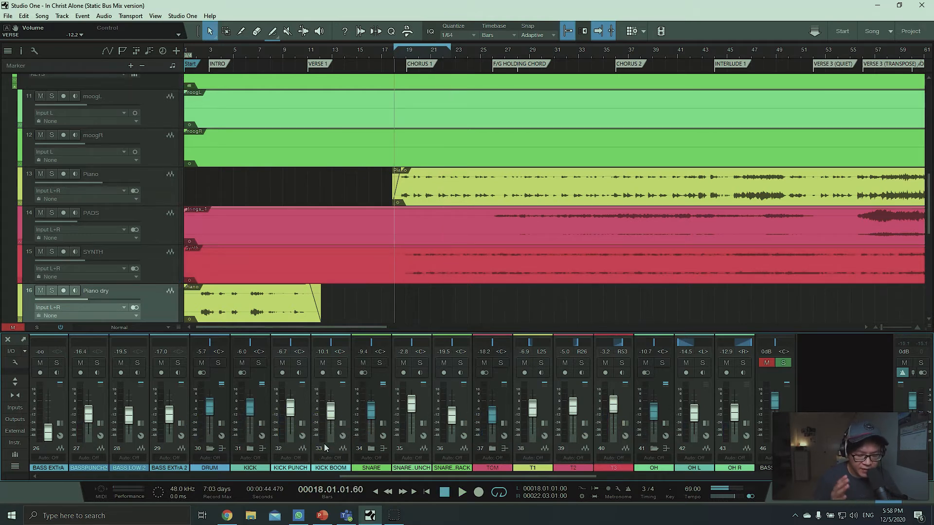
- Solo the DRUM bus to hear the drums alone in the looped passage, stop playback and unsolo it
{"action": "scroll", "coordinate": [381, 212], "scroll_direction": "down", "scroll_amount": 6}
{"action": "scroll", "coordinate": [340, 197], "scroll_direction": "down", "scroll_amount": 5}
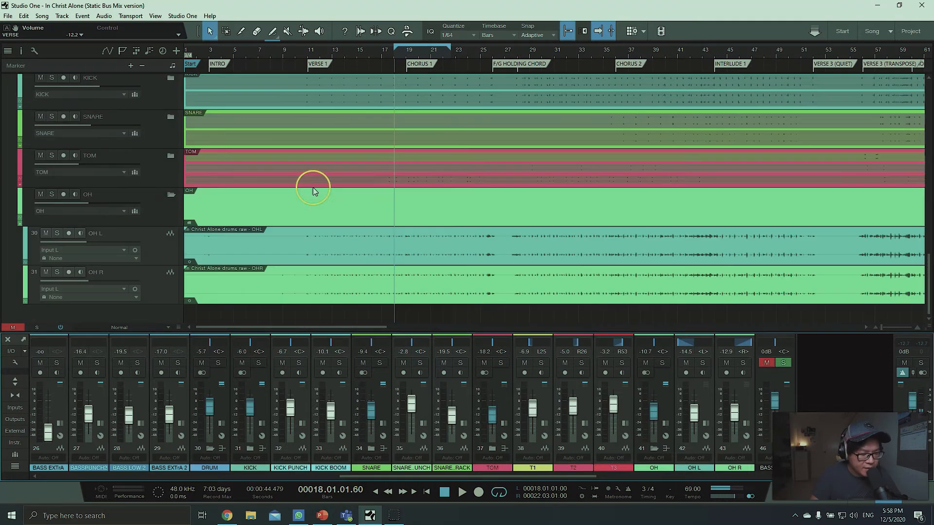
{"action": "scroll", "coordinate": [54, 132], "scroll_direction": "up", "scroll_amount": 1}
{"action": "scroll", "coordinate": [62, 139], "scroll_direction": "up", "scroll_amount": 2}
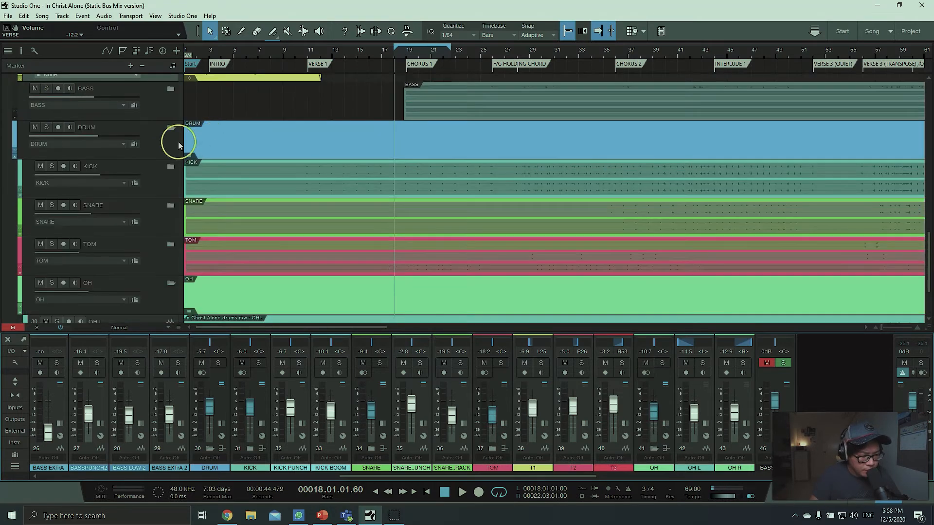
{"action": "left_click", "coordinate": [46, 127]}
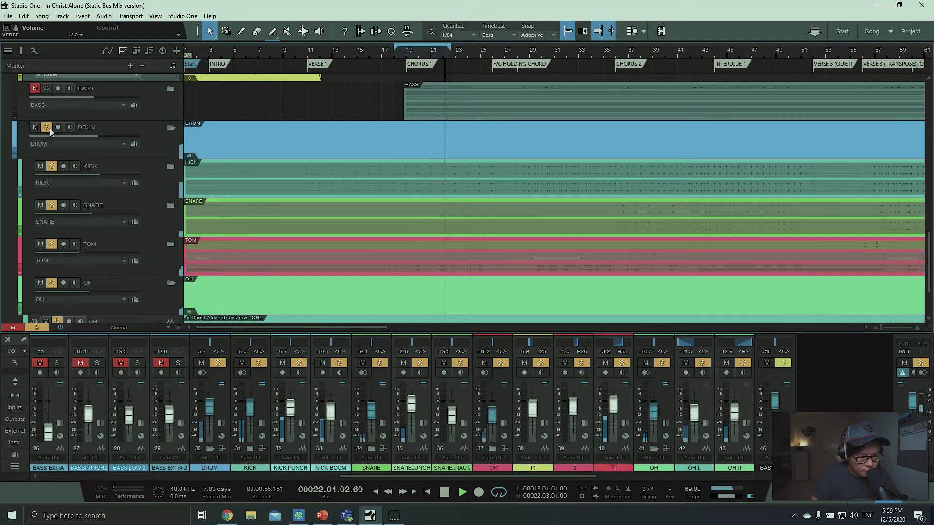
{"action": "key", "text": "space"}
{"action": "left_click", "coordinate": [50, 128]}
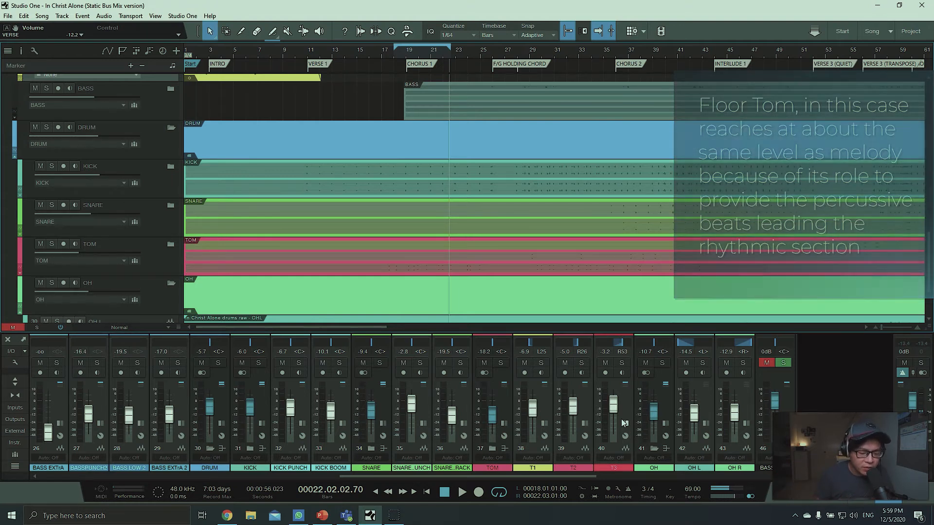
- Replay the full mix from bar 18 to examine the KICK PUNCH and KICK BOOM levels, and stop
{"action": "left_click", "coordinate": [169, 361]}
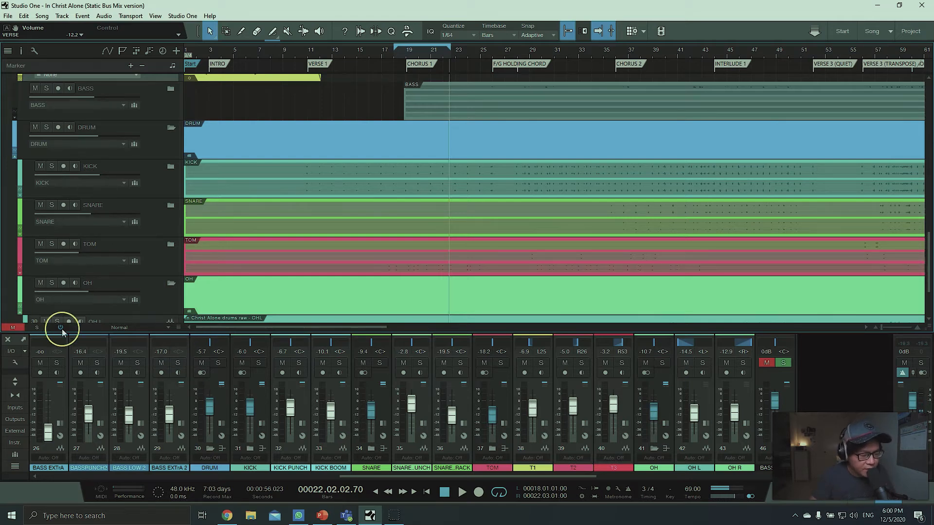
{"action": "key", "text": "space"}
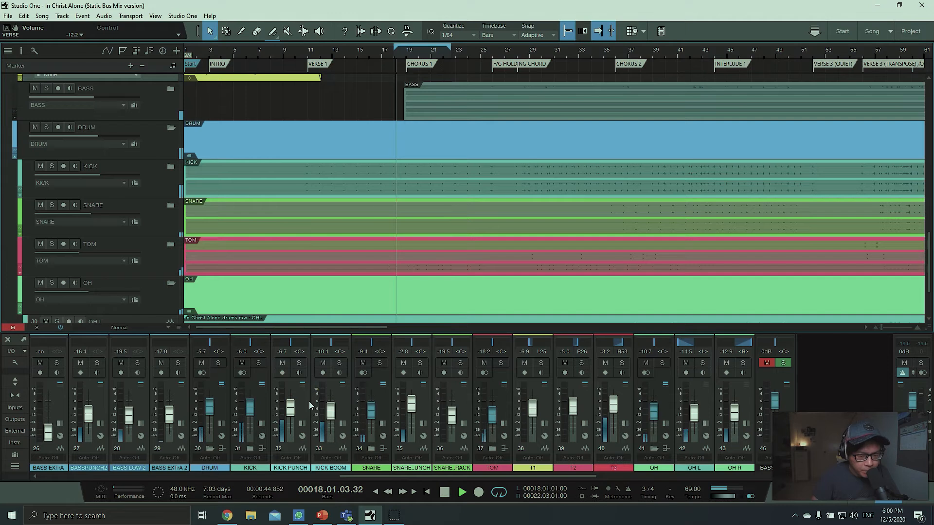
{"action": "left_click", "coordinate": [319, 425]}
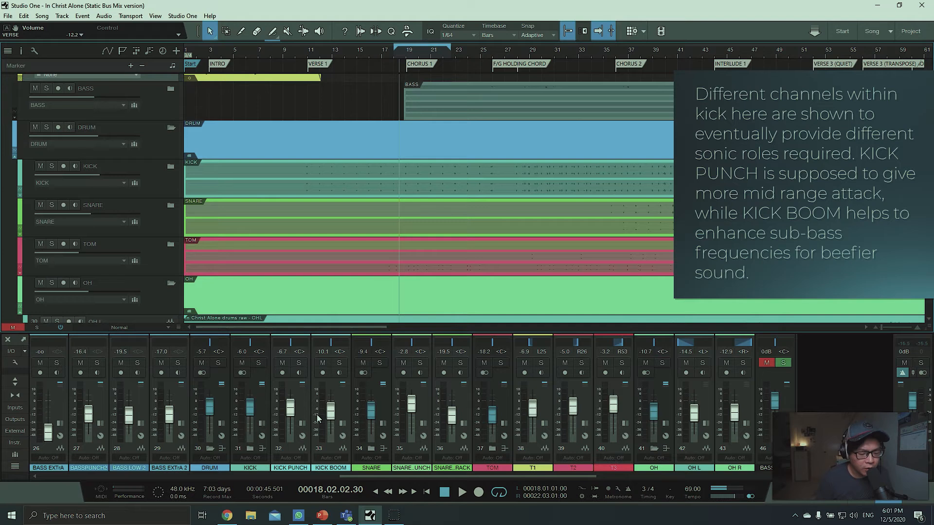
{"action": "left_click", "coordinate": [347, 407]}
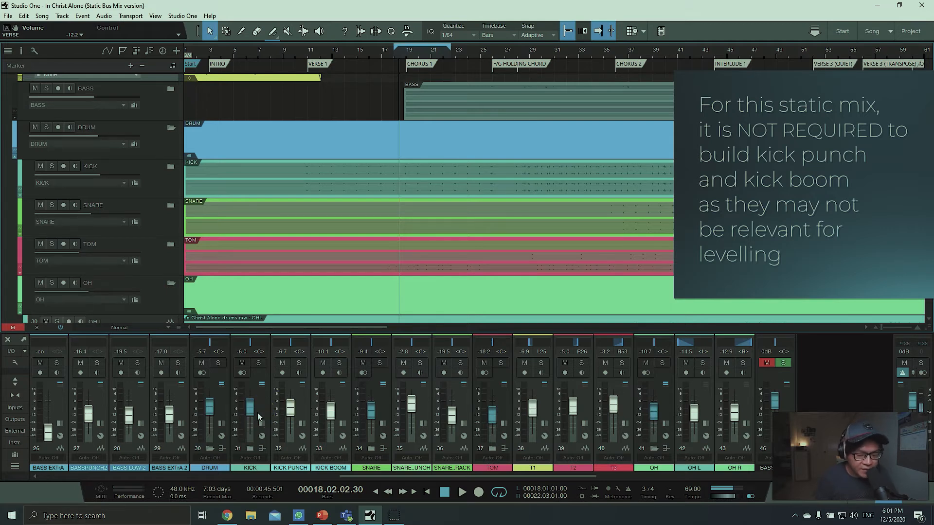
- Expand the KICK PUNCH and KICK BOOM channels to inspect their inserts, and collapse both again
{"action": "double_click", "coordinate": [299, 402]}
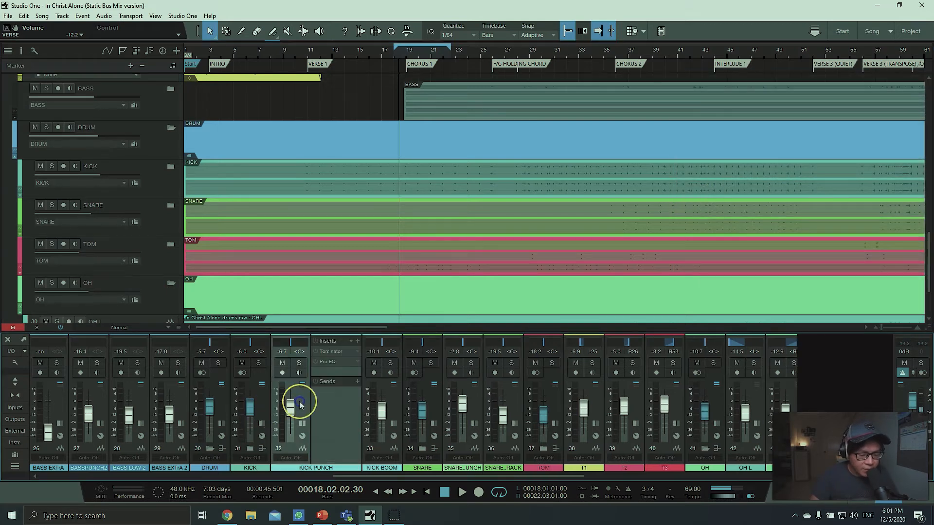
{"action": "double_click", "coordinate": [387, 409]}
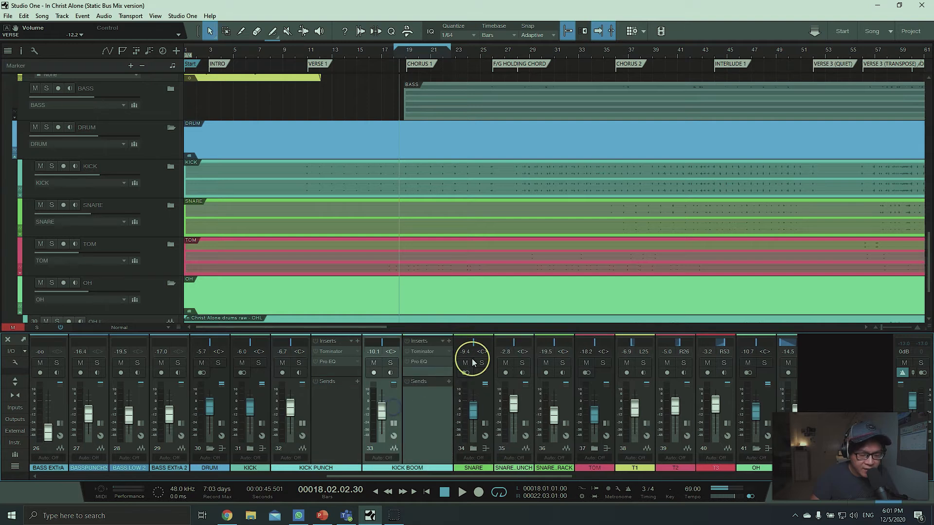
{"action": "double_click", "coordinate": [387, 406]}
{"action": "double_click", "coordinate": [302, 406]}
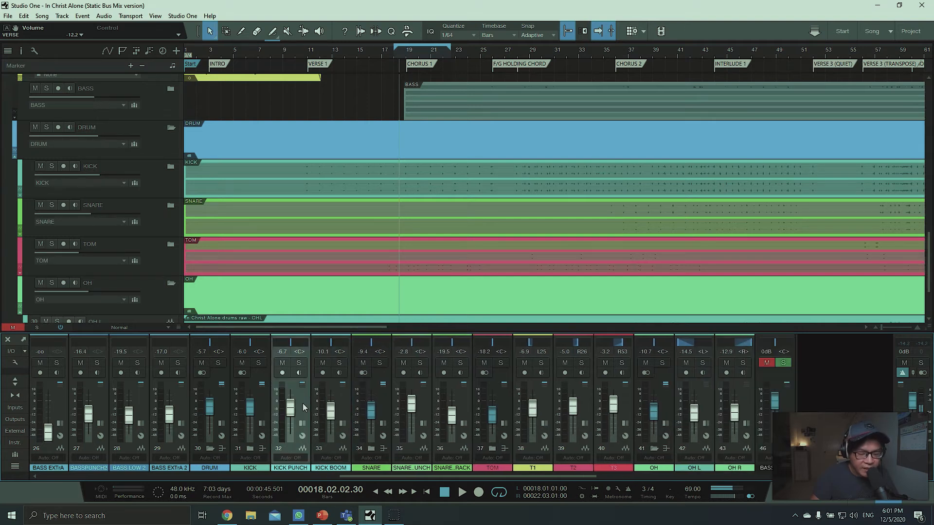
- Select the KICK bus and replay the chorus 1 loop to judge the kick's level in the mix
{"action": "left_click", "coordinate": [267, 408]}
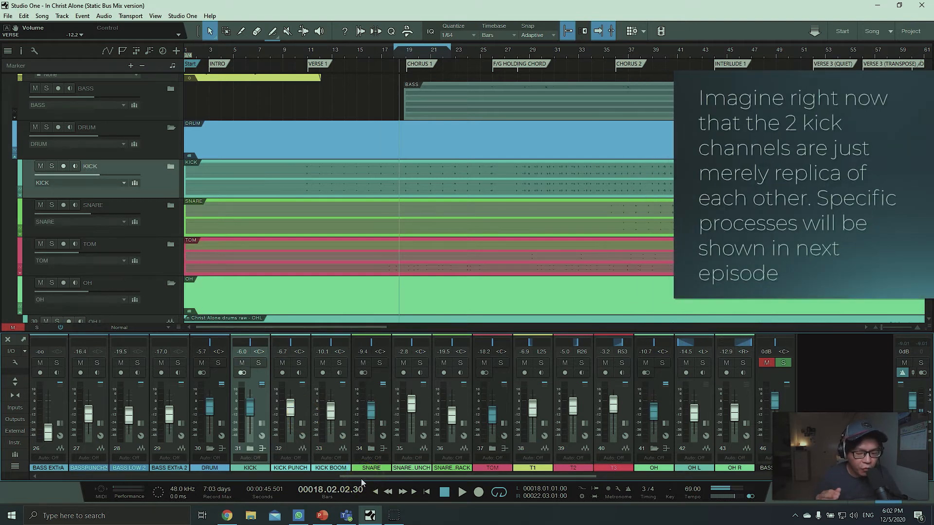
{"action": "left_click", "coordinate": [190, 441]}
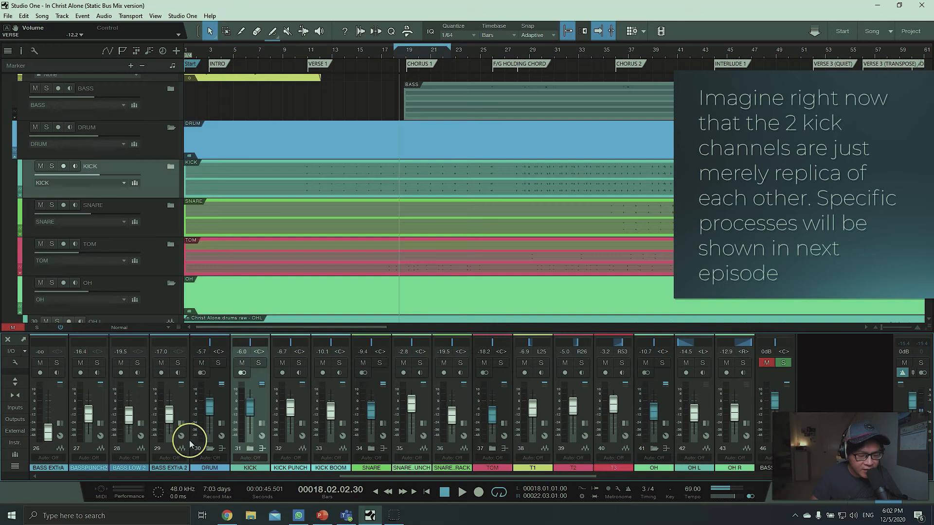
{"action": "key", "text": "space"}
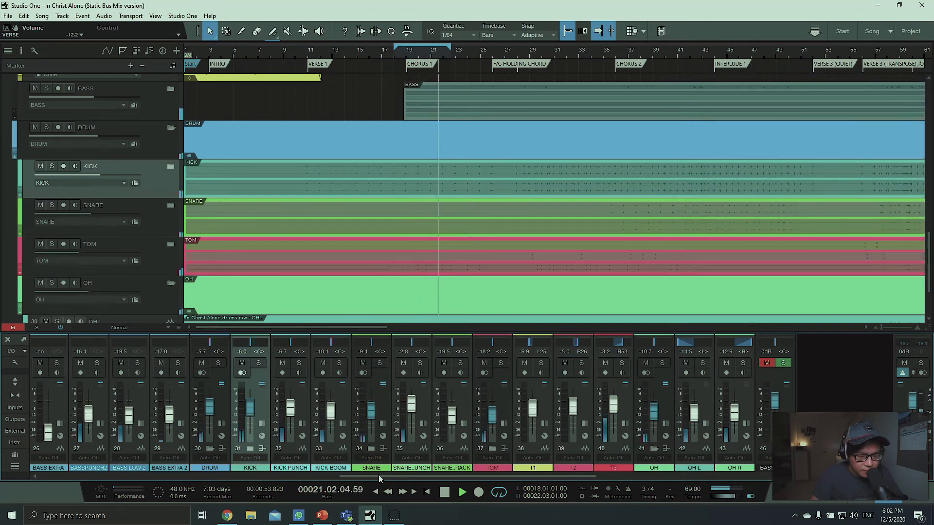
{"action": "key", "text": "space"}
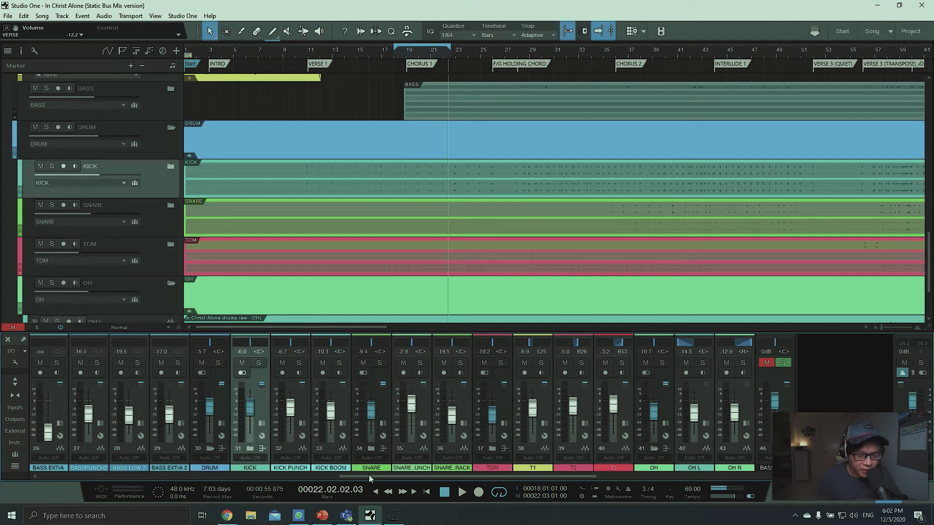
- Bring the first mixer channels back into view and place the playback cursor at 2.03, just before the intro
{"action": "left_click_drag", "start_coordinate": [430, 475], "coordinate": [62, 489]}
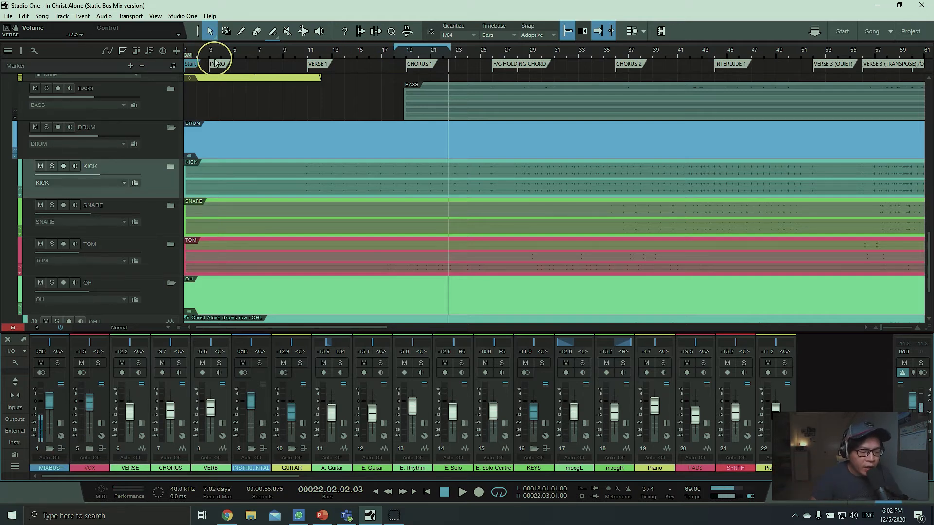
{"action": "left_click", "coordinate": [204, 47]}
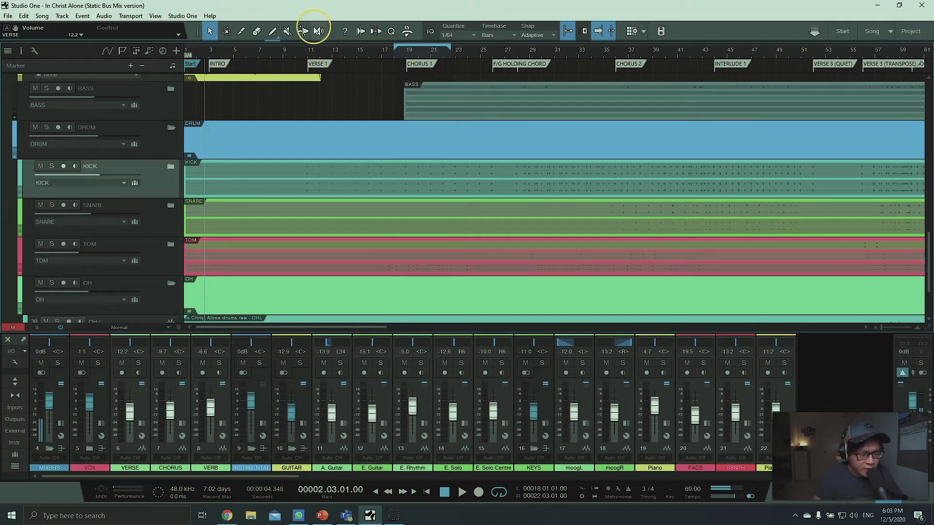
{"action": "scroll", "coordinate": [291, 239], "scroll_direction": "down", "scroll_amount": 1}
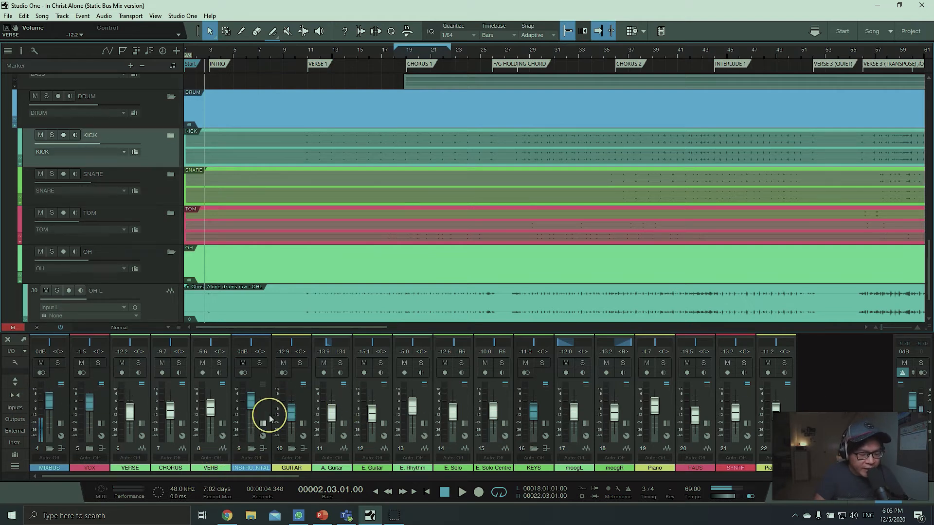
- Expand the VOX bus to view its inserts and send, review the muted effects channels and select the main vocal reverb channel
{"action": "left_click", "coordinate": [95, 404]}
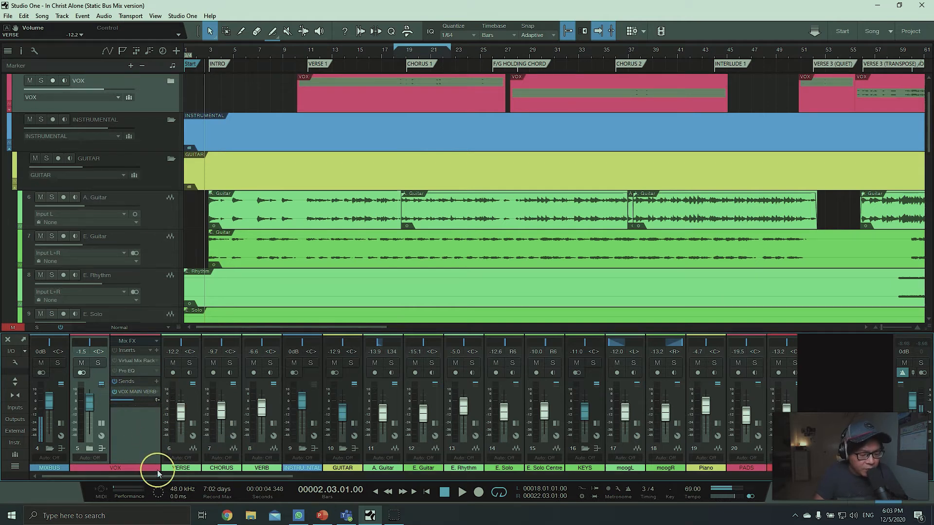
{"action": "left_click_drag", "start_coordinate": [158, 478], "coordinate": [679, 494]}
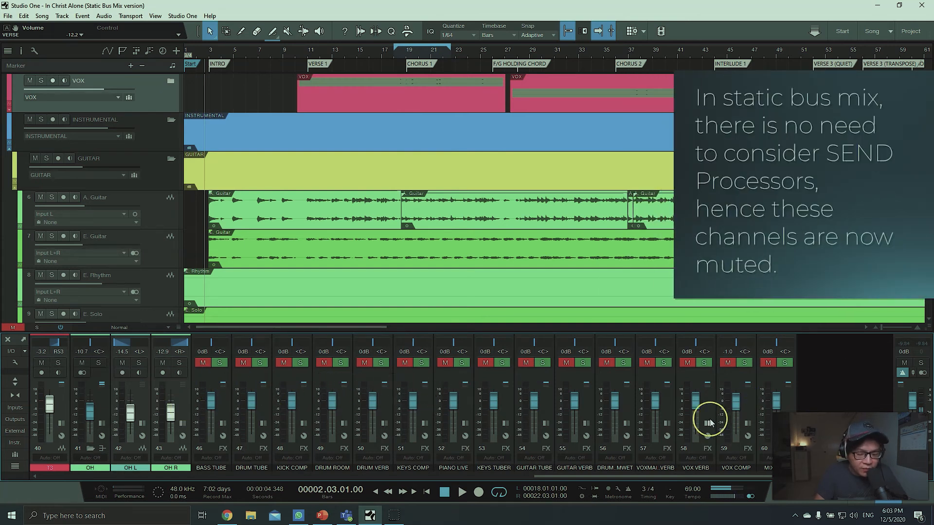
{"action": "left_click_drag", "start_coordinate": [705, 476], "coordinate": [630, 482]}
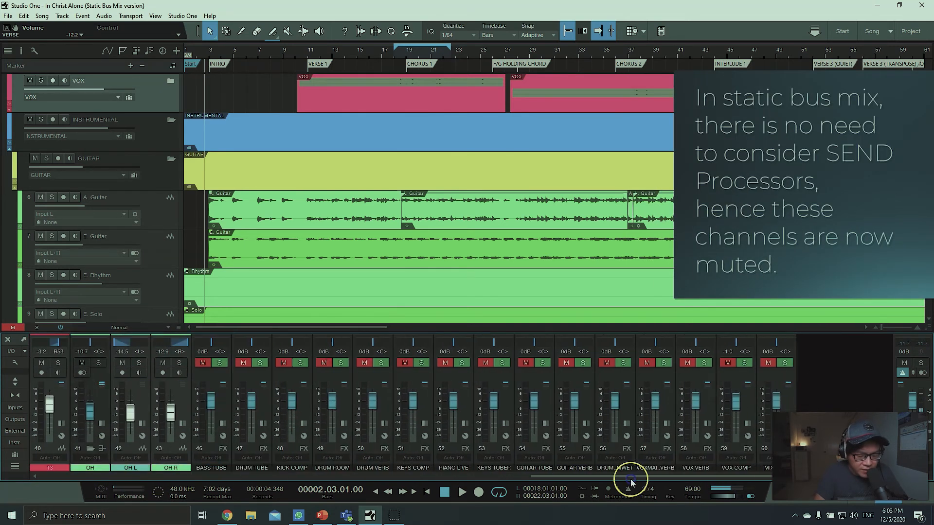
{"action": "left_click", "coordinate": [665, 407]}
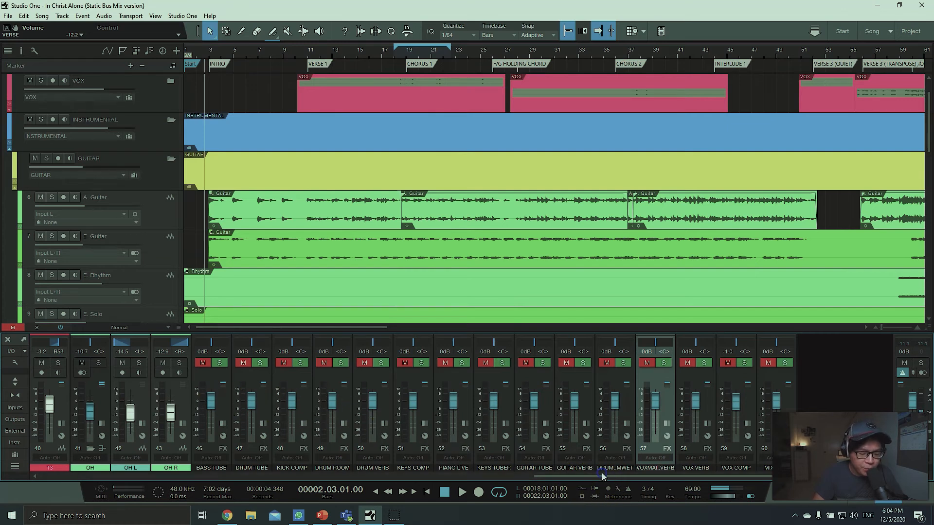
- Collapse the VOX bus and select the INSTRUMENTAL bus to compare the vocal and instrumental bus levels
{"action": "left_click_drag", "start_coordinate": [601, 475], "coordinate": [97, 478]}
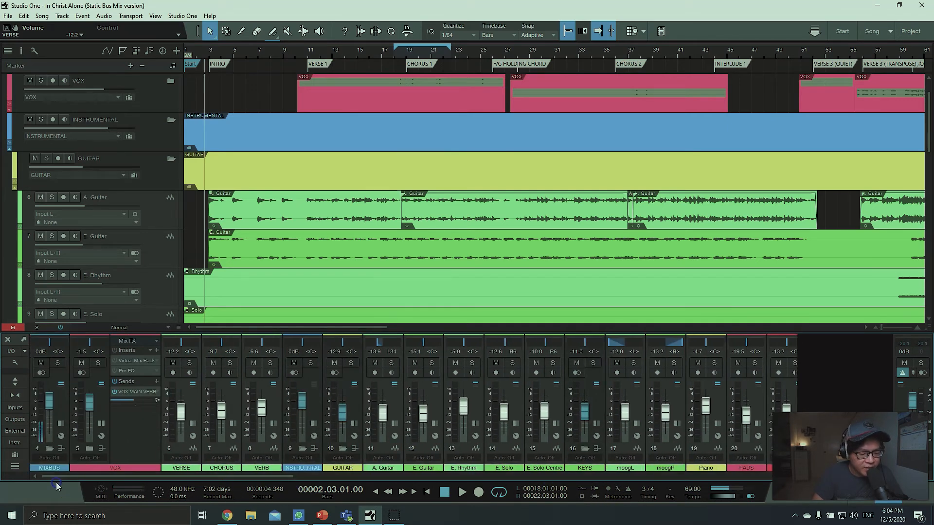
{"action": "left_click", "coordinate": [127, 437]}
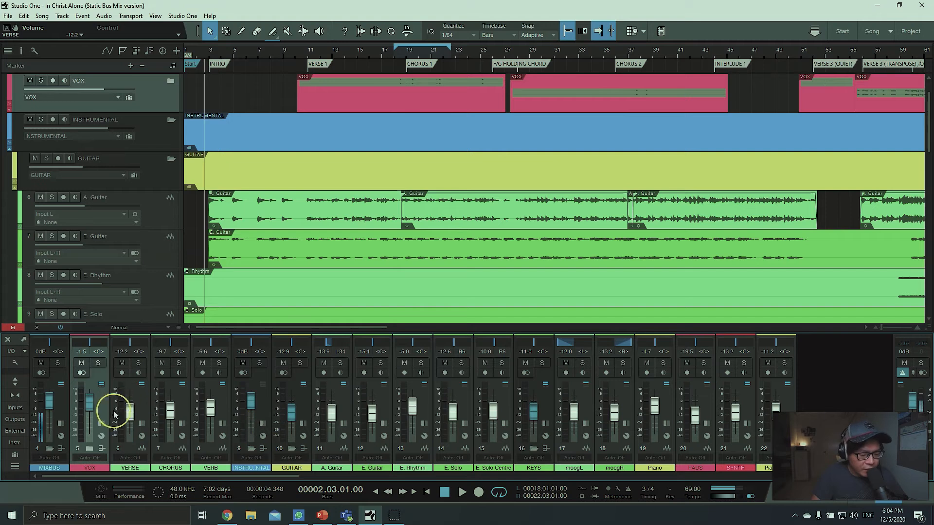
{"action": "mouse_move", "coordinate": [167, 478]}
{"action": "left_mouse_down"}
{"action": "mouse_move", "coordinate": [455, 490]}
{"action": "mouse_move", "coordinate": [532, 483]}
{"action": "mouse_move", "coordinate": [160, 482]}
{"action": "left_mouse_up"}
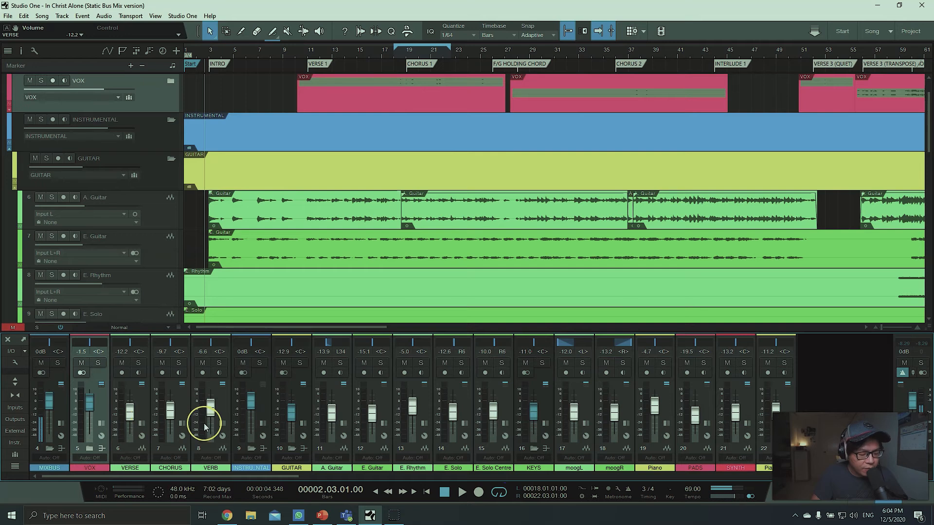
{"action": "left_click", "coordinate": [264, 412]}
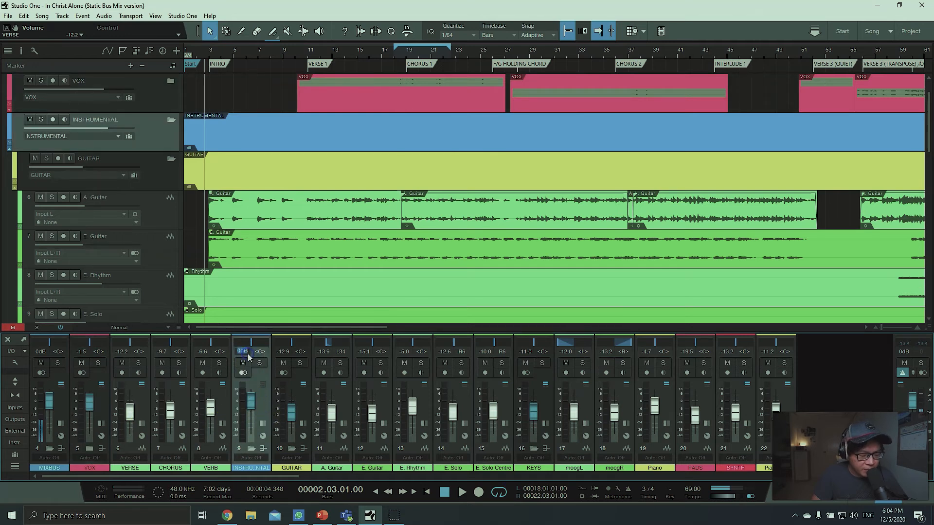
{"action": "left_click", "coordinate": [101, 423]}
{"action": "left_click", "coordinate": [101, 423]}
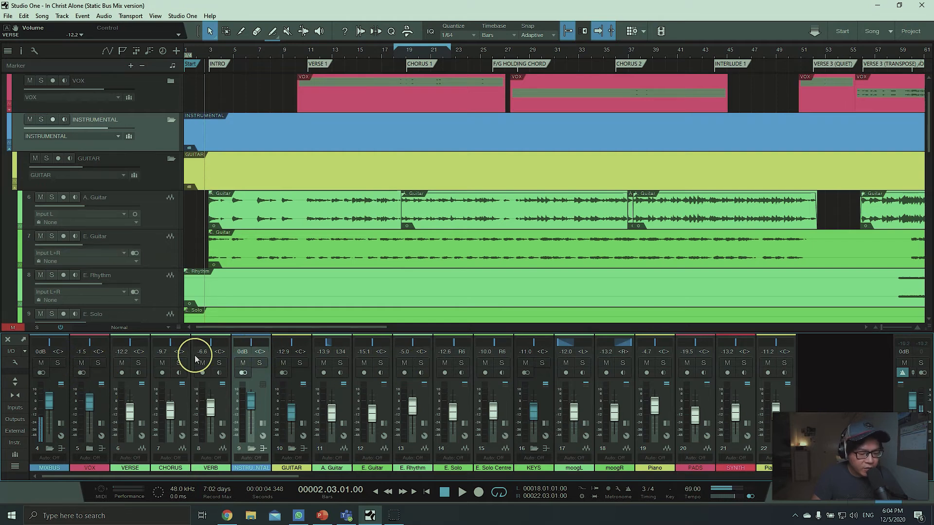
- Review the fader levels across all mixer channels and expand the MIXBUS channel to examine its inserts and sends
{"action": "left_click_drag", "start_coordinate": [191, 475], "coordinate": [576, 488]}
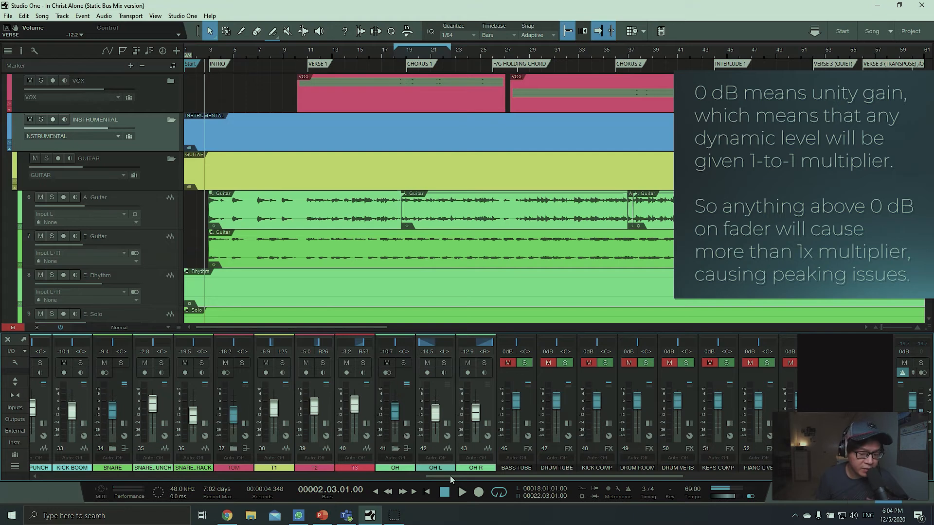
{"action": "left_click_drag", "start_coordinate": [449, 481], "coordinate": [231, 476]}
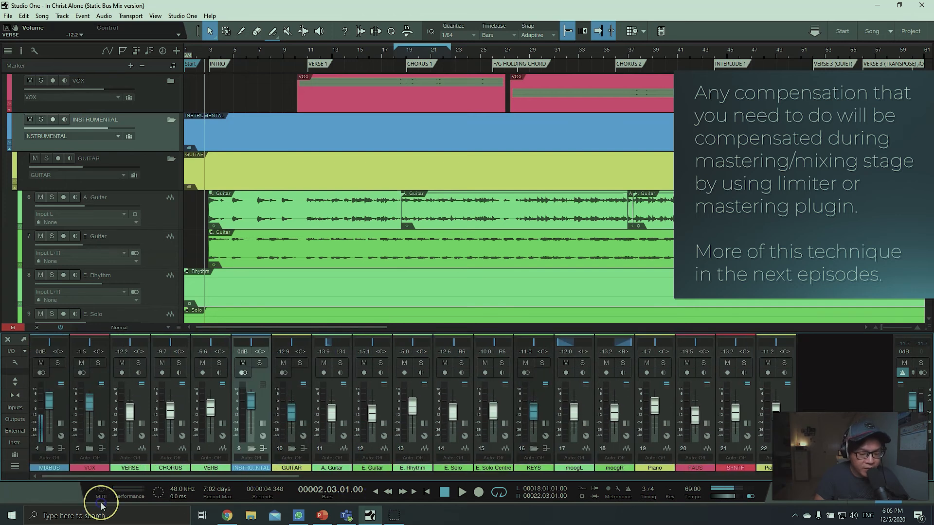
{"action": "double_click", "coordinate": [65, 406]}
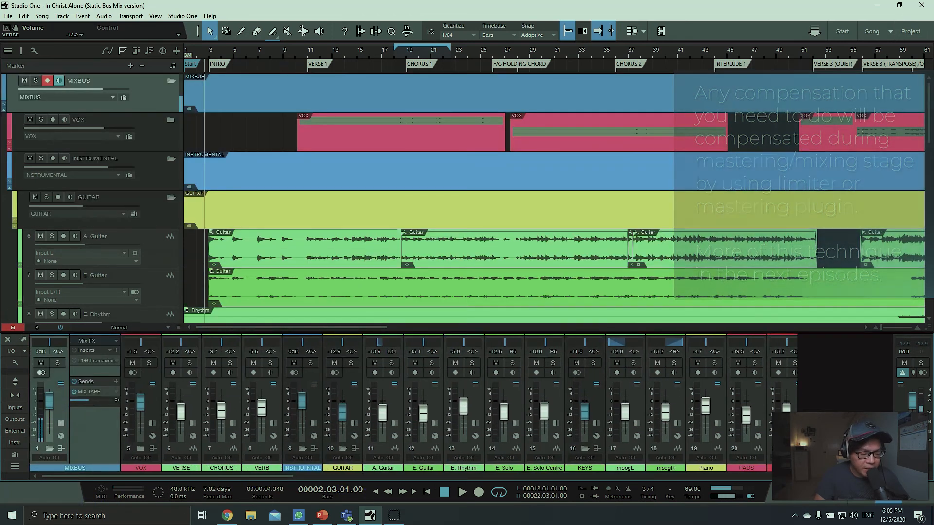
{"action": "left_click_drag", "start_coordinate": [209, 476], "coordinate": [768, 472]}
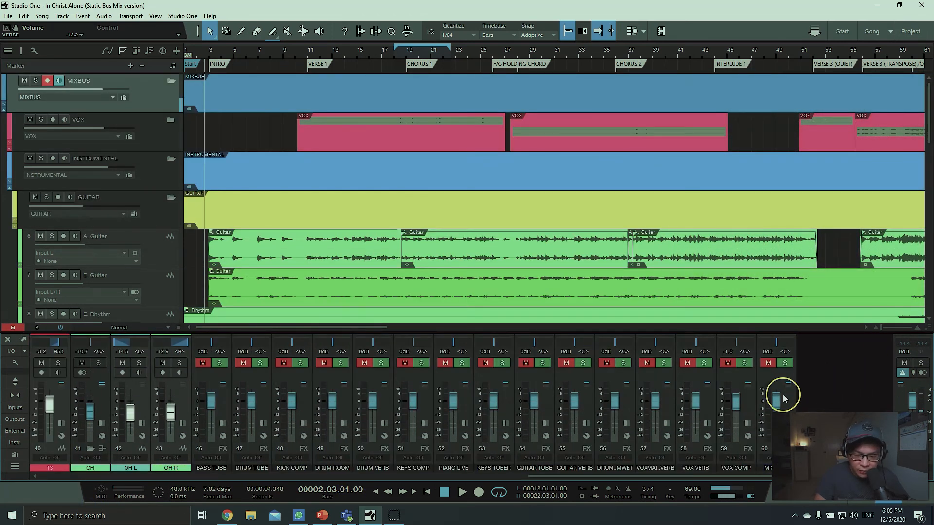
- Expand the main output channel to review its insert effects, and bring the first mixer channels back into view
{"action": "key", "text": "F3"}
{"action": "key", "text": "F3"}
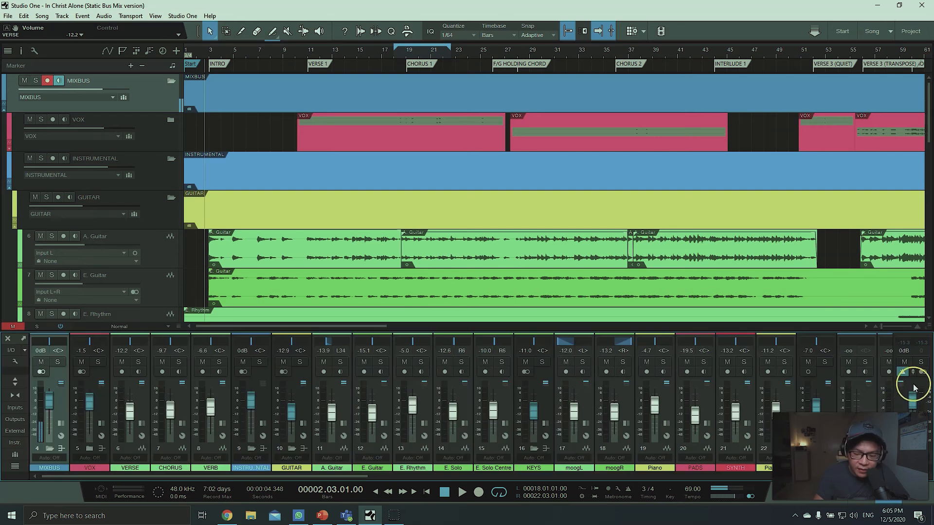
{"action": "double_click", "coordinate": [913, 384]}
{"action": "left_click_drag", "start_coordinate": [289, 476], "coordinate": [908, 380]}
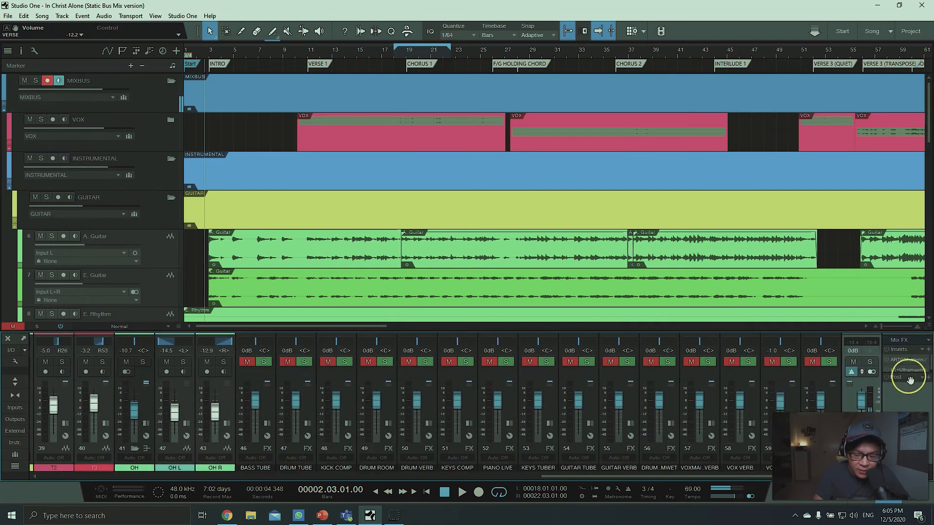
{"action": "left_click", "coordinate": [907, 379]}
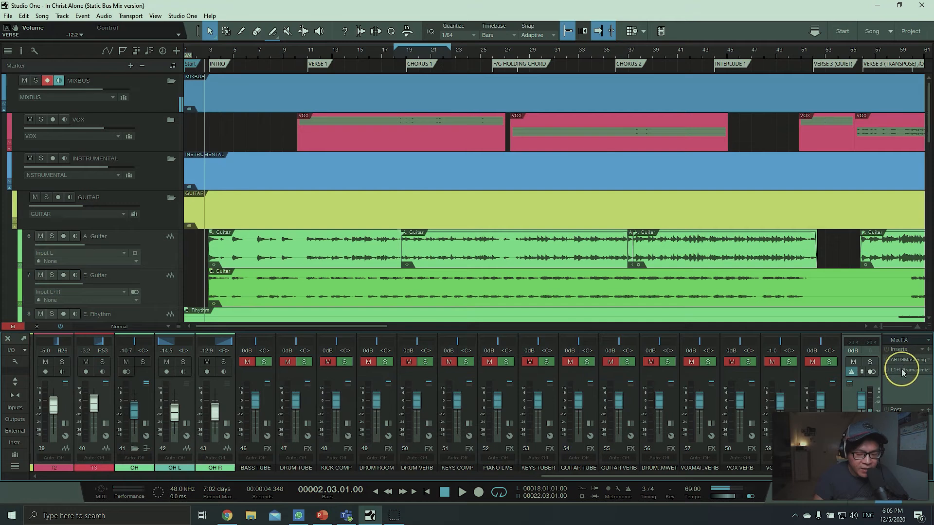
{"action": "left_click", "coordinate": [163, 479]}
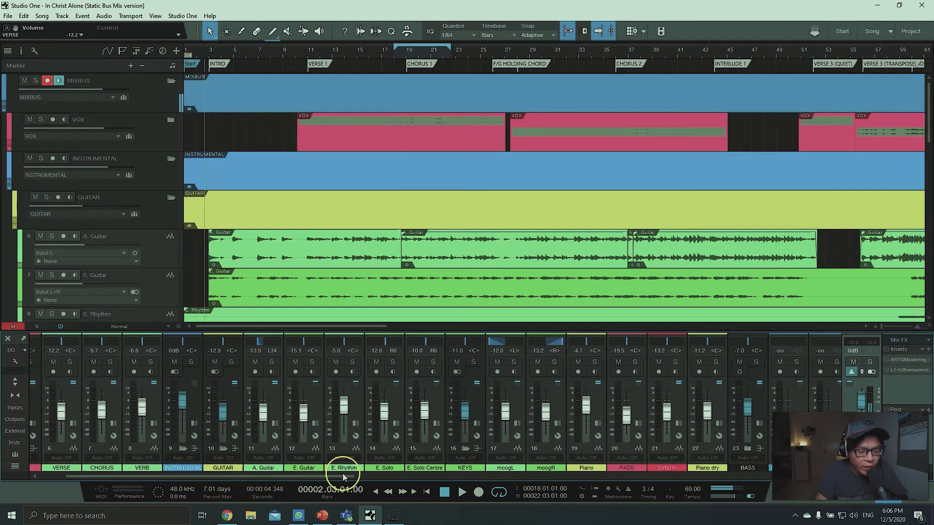
{"action": "left_click_drag", "start_coordinate": [342, 473], "coordinate": [316, 474]}
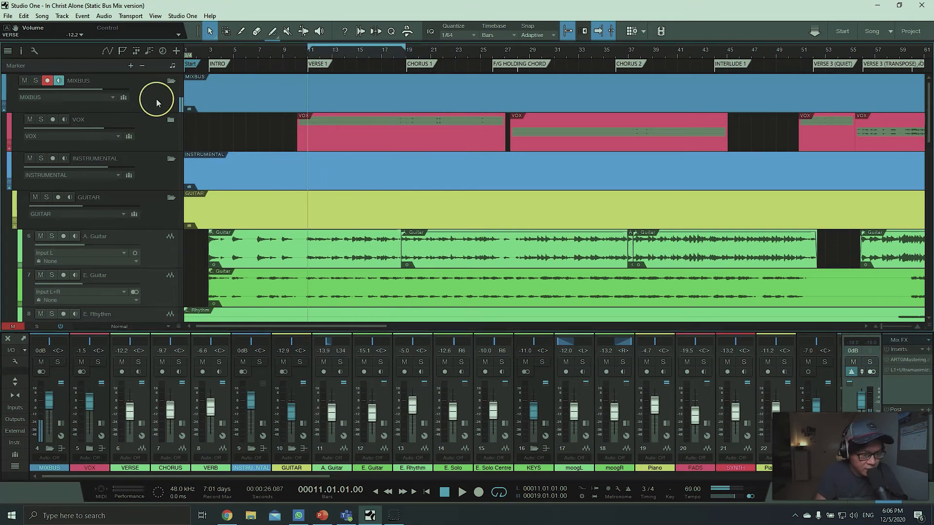
- Select all channels from VOX through OH R, pull their faders all the way down and play the verse 1 loop
{"action": "left_click", "coordinate": [171, 129]}
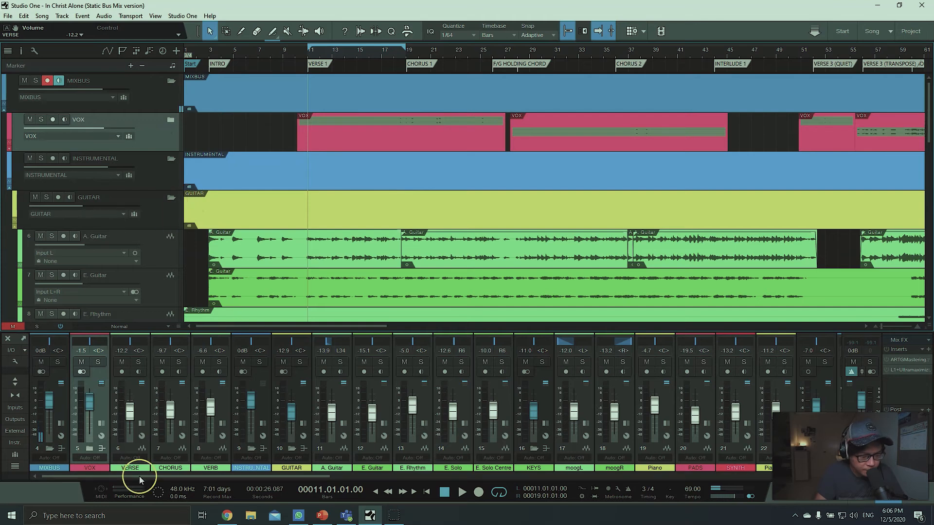
{"action": "left_click_drag", "start_coordinate": [141, 477], "coordinate": [637, 487]}
{"action": "left_click_drag", "start_coordinate": [215, 412], "coordinate": [220, 432]}
{"action": "left_click_drag", "start_coordinate": [566, 477], "coordinate": [219, 492]}
{"action": "left_click", "coordinate": [354, 232]}
{"action": "key", "text": "space"}
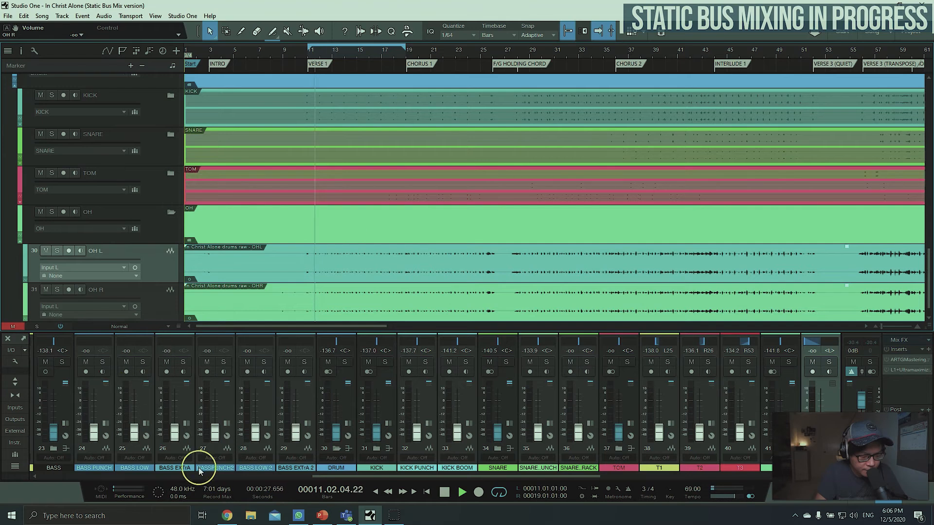
- Raise the VERSE vocal fader to about -8.2 dB and the VOX bus to about -2.9 dB
{"action": "left_click_drag", "start_coordinate": [417, 477], "coordinate": [99, 489]}
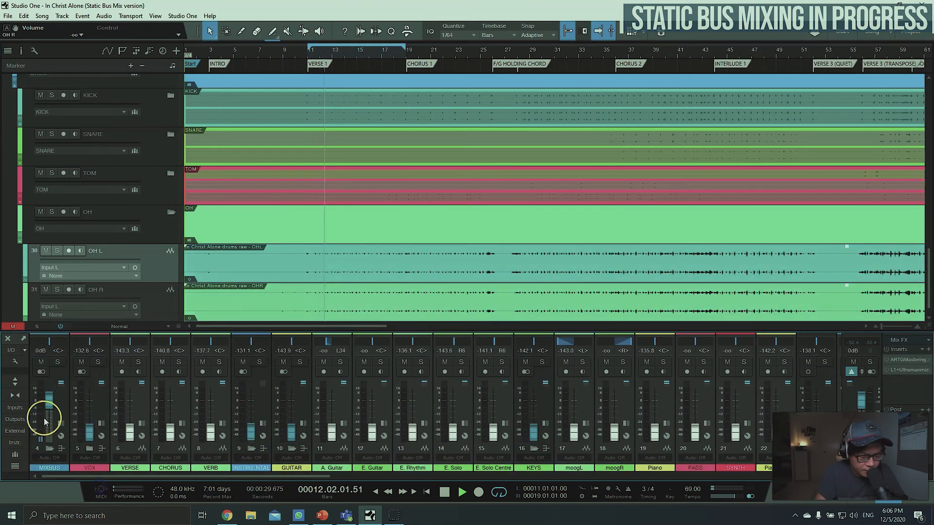
{"action": "left_click_drag", "start_coordinate": [84, 434], "coordinate": [87, 403]}
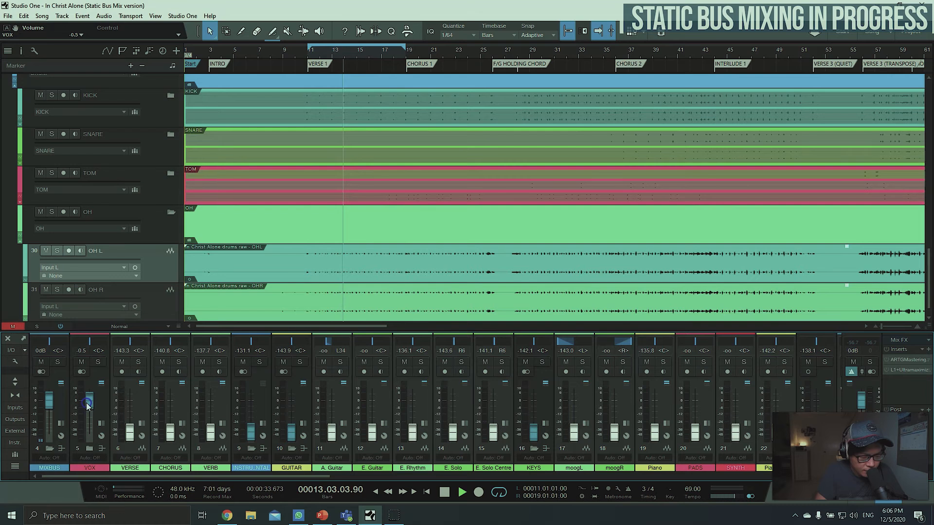
{"action": "left_click_drag", "start_coordinate": [128, 440], "coordinate": [95, 407]}
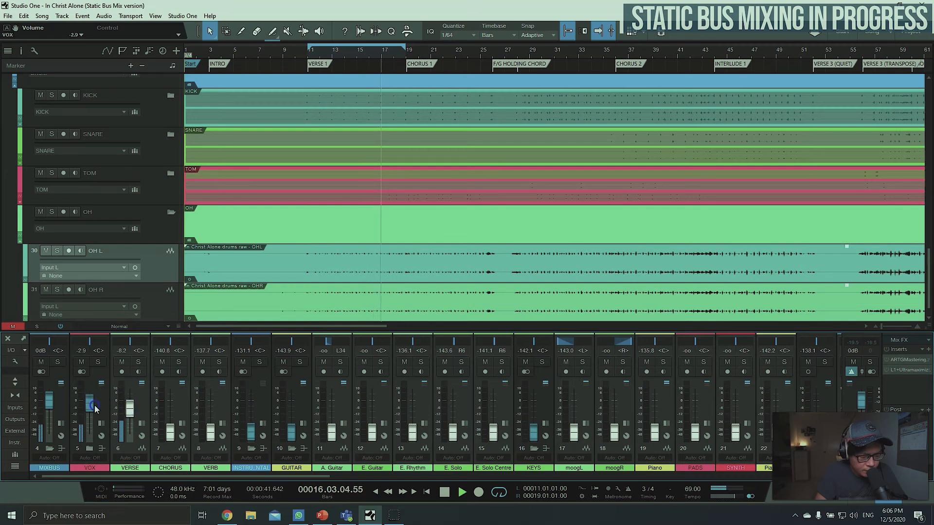
- Reset the INSTRUMENTAL and KEYS bus faders to 0 dB
{"action": "mouse_move", "coordinate": [229, 477]}
{"action": "left_mouse_down"}
{"action": "mouse_move", "coordinate": [281, 479]}
{"action": "mouse_move", "coordinate": [232, 479]}
{"action": "left_mouse_up"}
{"action": "left_click", "coordinate": [235, 430]}
{"action": "left_click", "coordinate": [235, 427], "text": "alt"}
{"action": "mouse_move", "coordinate": [278, 437]}
{"action": "left_mouse_down"}
{"action": "mouse_move", "coordinate": [258, 415]}
{"action": "mouse_move", "coordinate": [279, 425]}
{"action": "mouse_move", "coordinate": [278, 438]}
{"action": "left_mouse_up"}
{"action": "left_click", "coordinate": [519, 432], "text": "ctrl"}
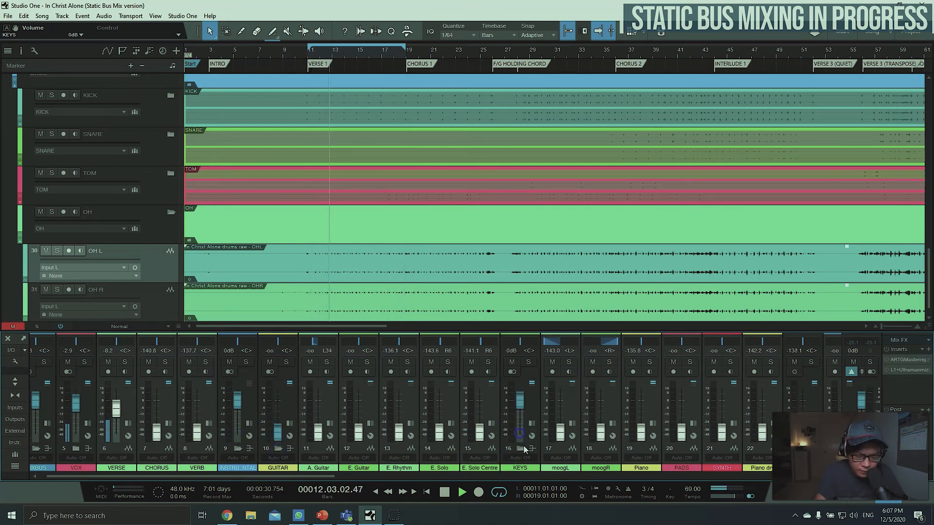
- Try the Piano fader at about -31.3 dB with the KEYS bus at about -14.1 dB
{"action": "left_click_drag", "start_coordinate": [296, 477], "coordinate": [391, 478]}
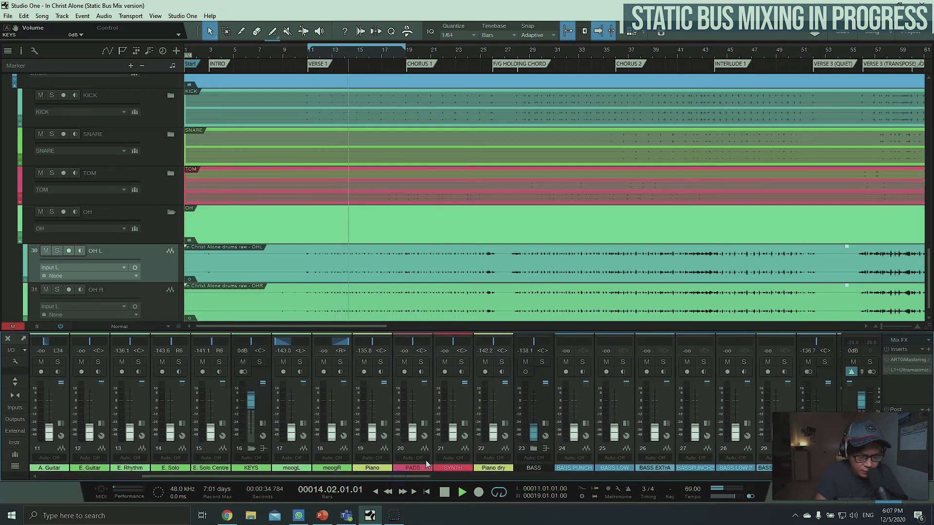
{"action": "mouse_move", "coordinate": [372, 431]}
{"action": "left_mouse_down"}
{"action": "mouse_move", "coordinate": [373, 411]}
{"action": "mouse_move", "coordinate": [372, 421]}
{"action": "left_mouse_up"}
{"action": "left_click_drag", "start_coordinate": [251, 400], "coordinate": [252, 415]}
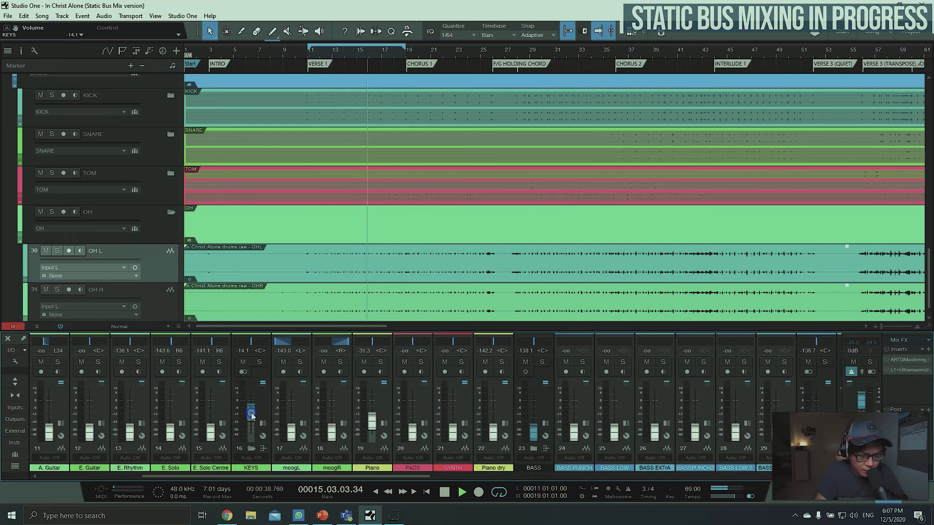
- Reset the GUITAR bus to 0 dB and raise the A. Guitar fader to about -18.9 dB
{"action": "left_click_drag", "start_coordinate": [261, 475], "coordinate": [163, 396]}
{"action": "left_click", "coordinate": [262, 435], "text": "ctrl"}
{"action": "left_click_drag", "start_coordinate": [307, 433], "coordinate": [307, 414]}
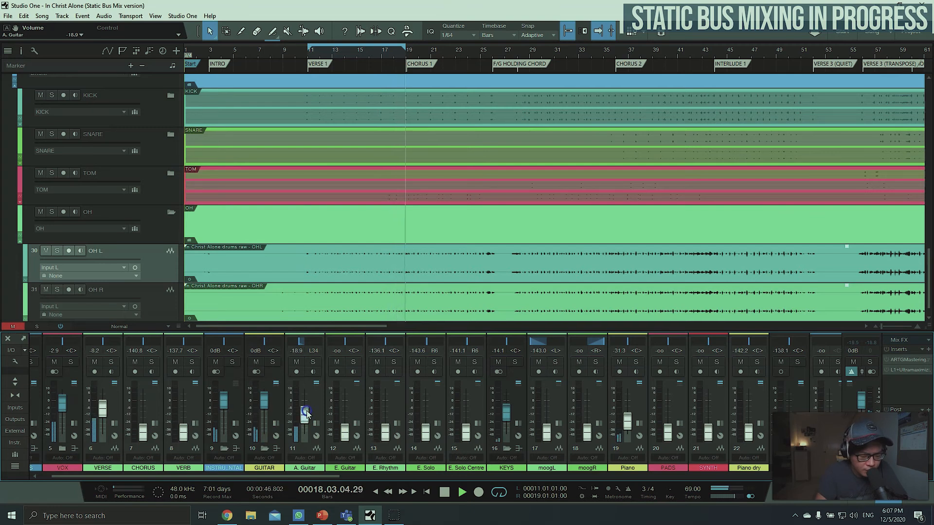
- Extend the playback loop's end to bar 26 and pull the KEYS bus and Piano faders all the way down
{"action": "left_click_drag", "start_coordinate": [405, 48], "coordinate": [491, 52]}
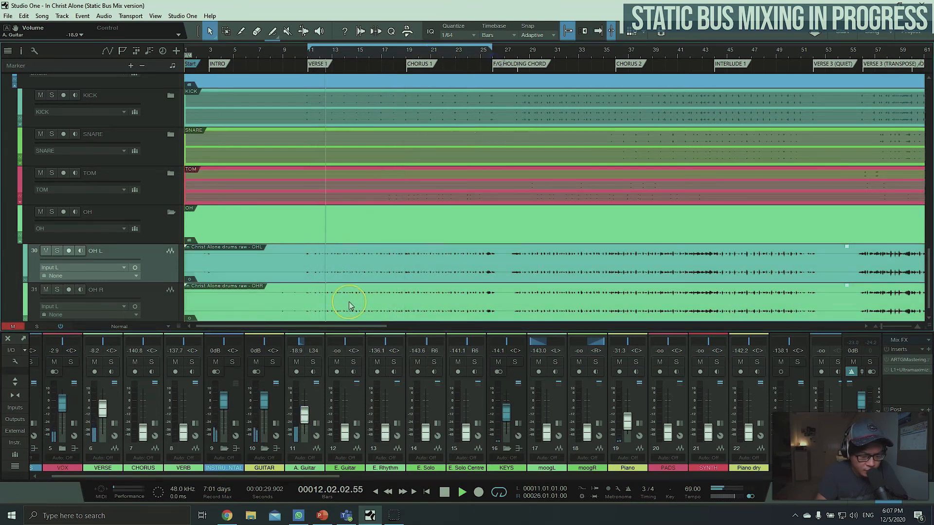
{"action": "double_click", "coordinate": [508, 441]}
{"action": "left_click_drag", "start_coordinate": [505, 410], "coordinate": [509, 453]}
- Select the E. Guitar channel and raise its fader to about -20.8 dB
{"action": "left_click", "coordinate": [325, 406]}
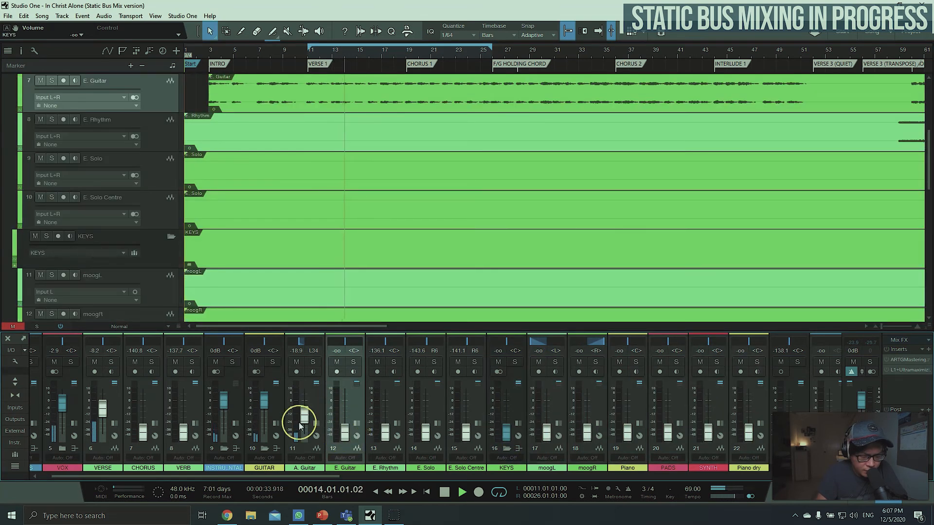
{"action": "mouse_move", "coordinate": [344, 435]}
{"action": "left_mouse_down"}
{"action": "mouse_move", "coordinate": [340, 406]}
{"action": "mouse_move", "coordinate": [344, 430]}
{"action": "mouse_move", "coordinate": [350, 417]}
{"action": "mouse_move", "coordinate": [334, 435]}
{"action": "left_mouse_up"}
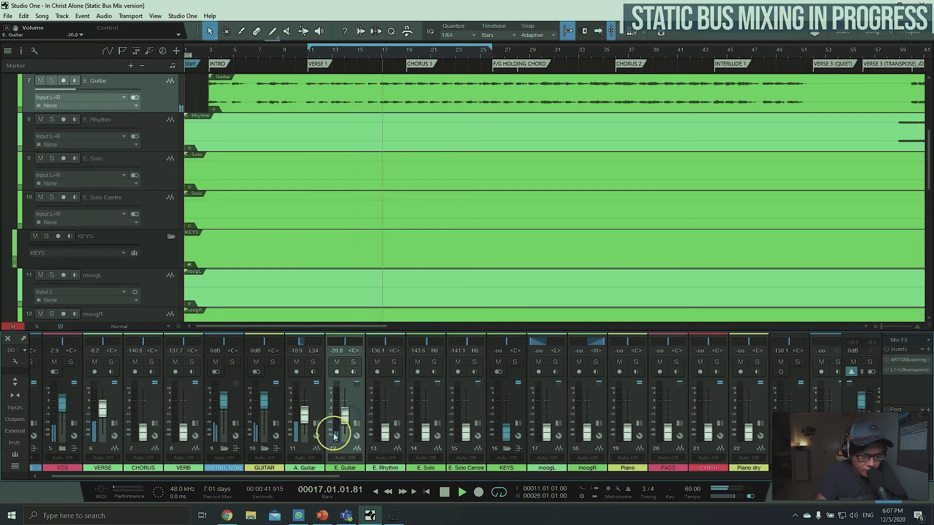
- Balance the keys against the guitars and vocal, setting both the Piano fader and the KEYS bus to about -6.3 dB
{"action": "left_click_drag", "start_coordinate": [309, 476], "coordinate": [352, 483]}
{"action": "left_click", "coordinate": [391, 434], "text": "alt"}
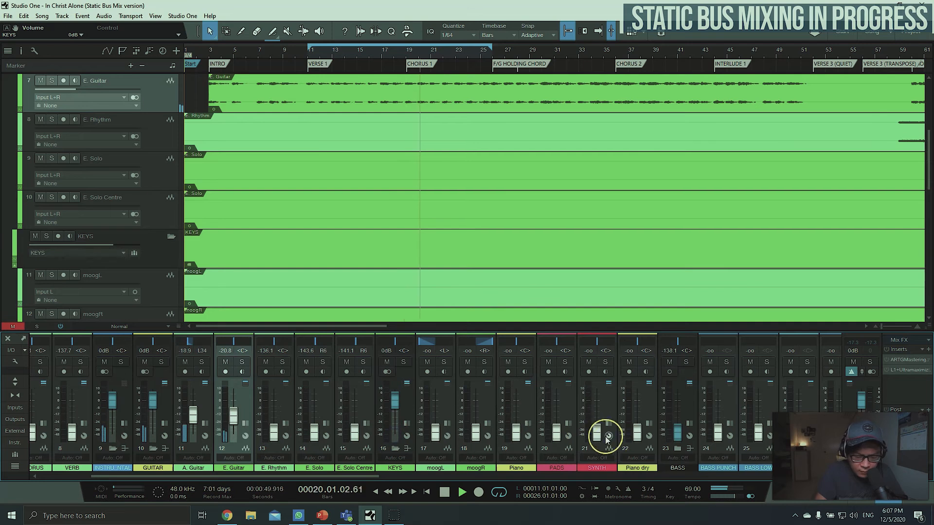
{"action": "left_click_drag", "start_coordinate": [515, 431], "coordinate": [515, 407]}
{"action": "left_click", "coordinate": [395, 401]}
{"action": "left_click_drag", "start_coordinate": [396, 402], "coordinate": [395, 409]}
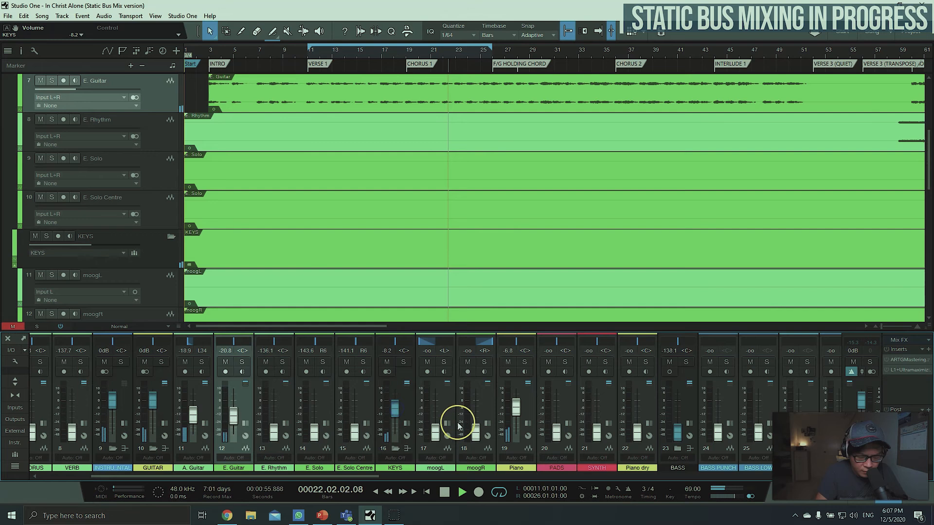
{"action": "left_click", "coordinate": [395, 409]}
{"action": "left_click_drag", "start_coordinate": [395, 408], "coordinate": [395, 404]}
{"action": "left_click_drag", "start_coordinate": [515, 411], "coordinate": [516, 407]}
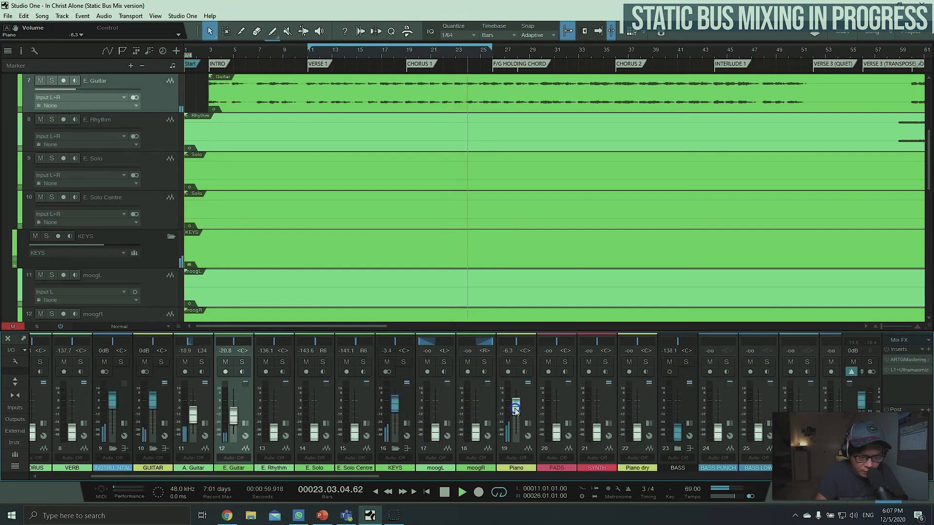
{"action": "left_click_drag", "start_coordinate": [397, 408], "coordinate": [397, 411]}
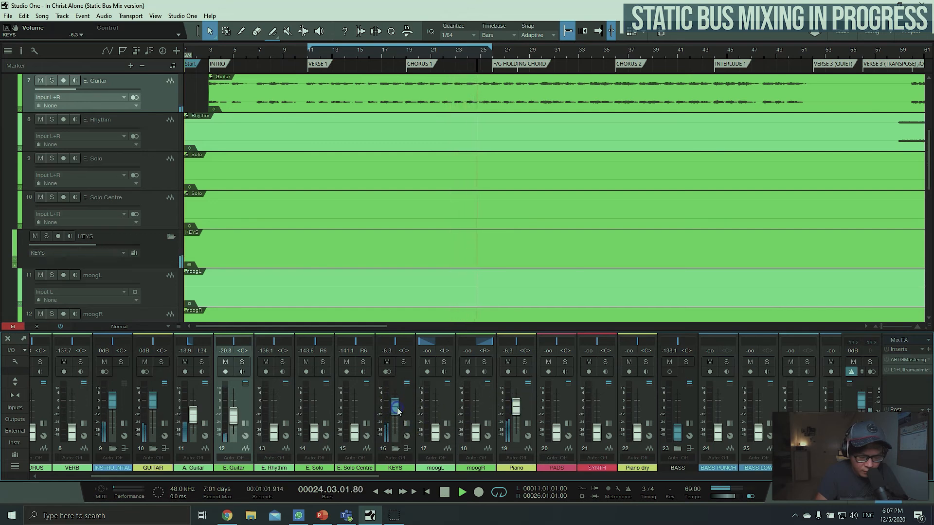
- Move the loop's start to bar 19 at chorus 1 and play the loop from there
{"action": "left_click_drag", "start_coordinate": [298, 477], "coordinate": [481, 477]}
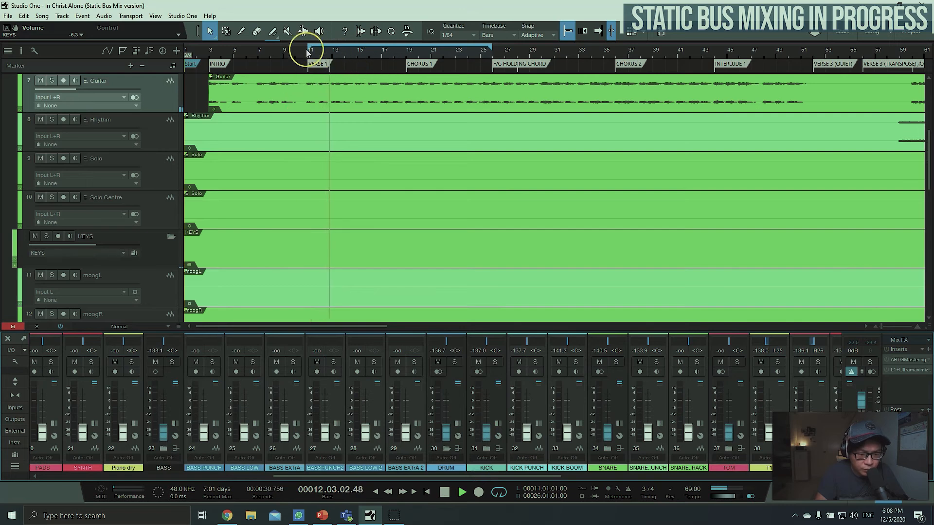
{"action": "left_click_drag", "start_coordinate": [306, 52], "coordinate": [396, 63]}
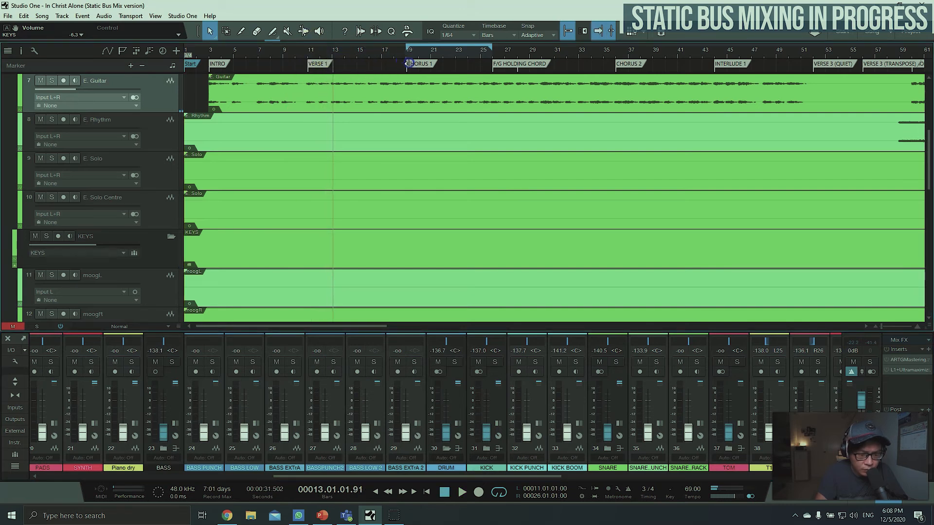
{"action": "left_click", "coordinate": [408, 52]}
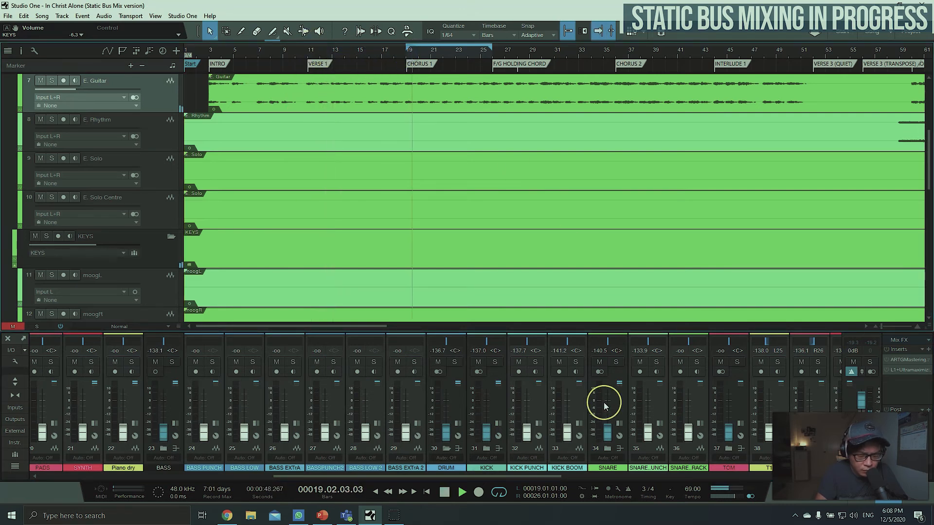
- Reset the DRUM, KICK, SNARE, TOM and OH bus faders to 0 dB
{"action": "left_click", "coordinate": [444, 431], "text": "alt"}
{"action": "left_click", "coordinate": [485, 431], "text": "alt"}
{"action": "left_click", "coordinate": [607, 432], "text": "alt"}
{"action": "left_click_drag", "start_coordinate": [510, 477], "coordinate": [608, 482]}
{"action": "left_click", "coordinate": [568, 432], "text": "alt"}
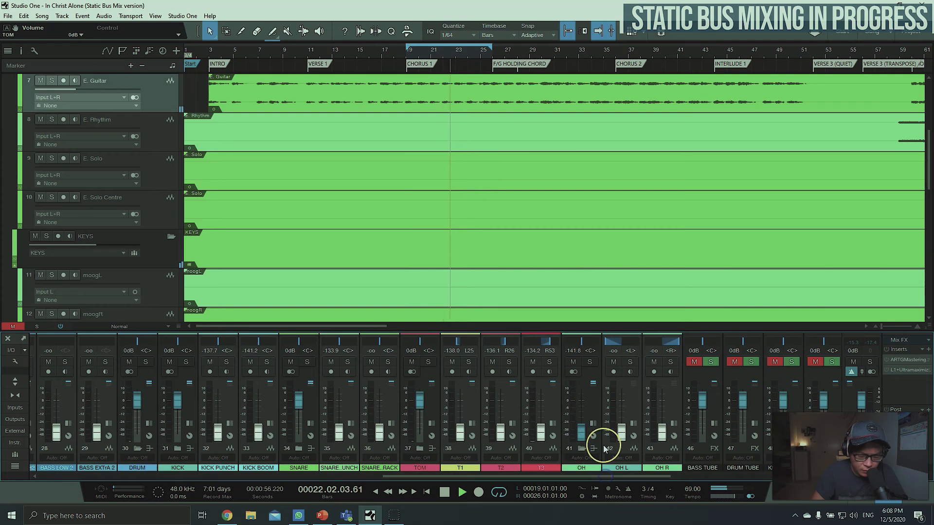
{"action": "left_click", "coordinate": [581, 431], "text": "alt"}
- Select the channels from KICK through OH and lower the KICK, SNARE, TOM and OH buses together to -4.8 dB
{"action": "left_click", "coordinate": [179, 398]}
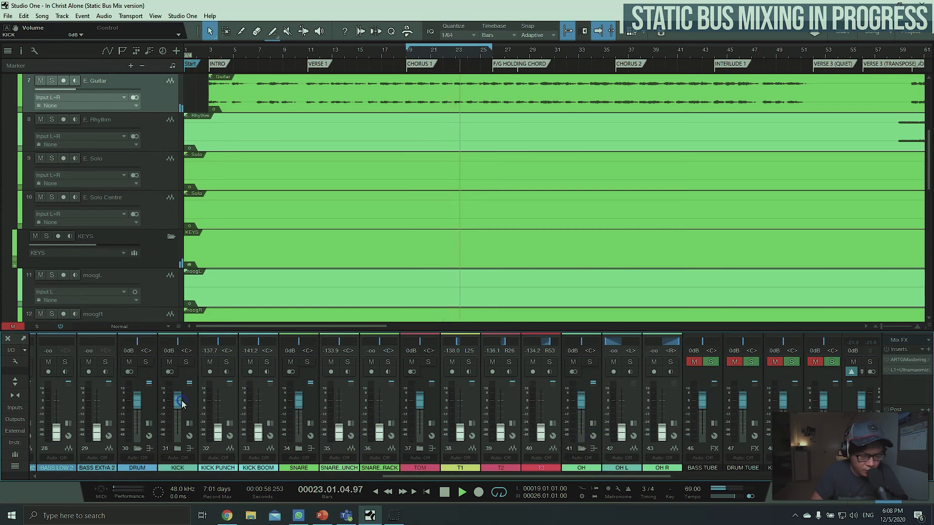
{"action": "left_click", "coordinate": [589, 403]}
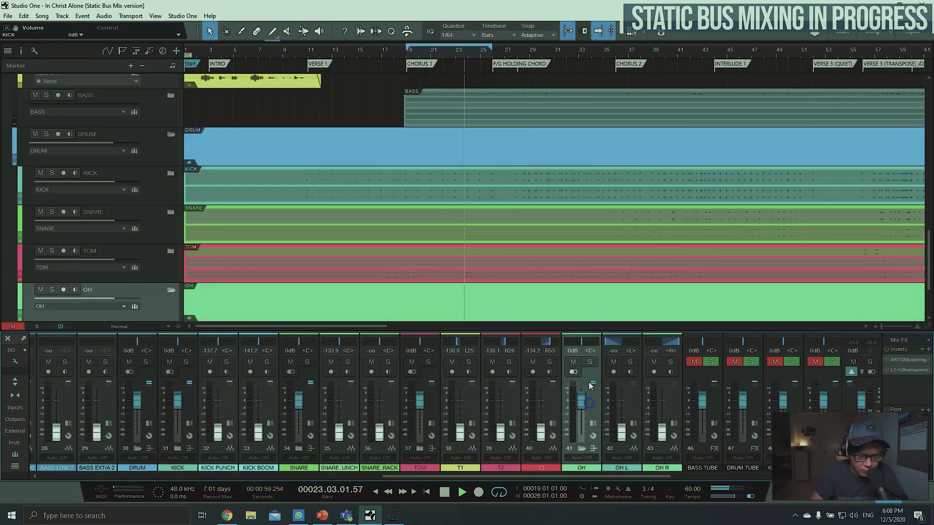
{"action": "left_click", "coordinate": [187, 409], "text": "shift"}
{"action": "left_click_drag", "start_coordinate": [179, 404], "coordinate": [180, 404]}
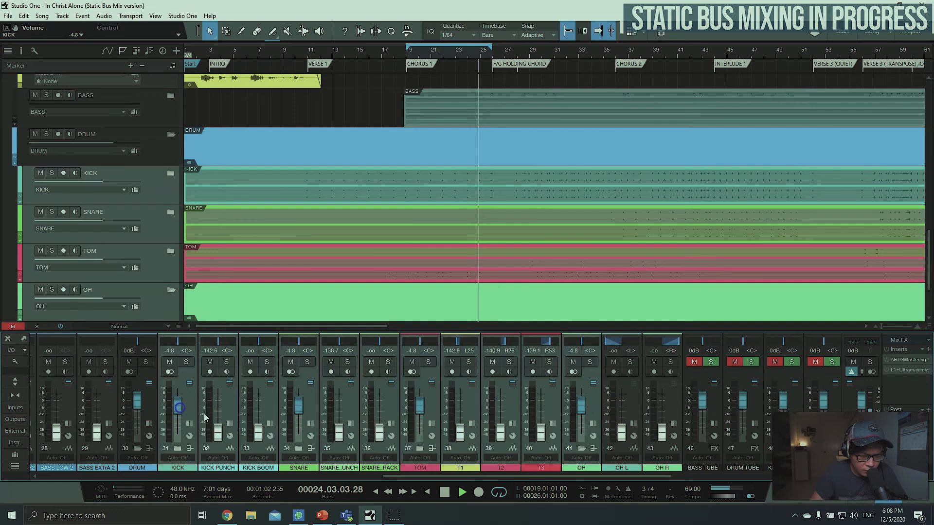
- Select KICK PUNCH and KICK BOOM together and raise them to about -8.8 dB and -10.2 dB
{"action": "left_click", "coordinate": [271, 419]}
{"action": "double_click", "coordinate": [269, 419]}
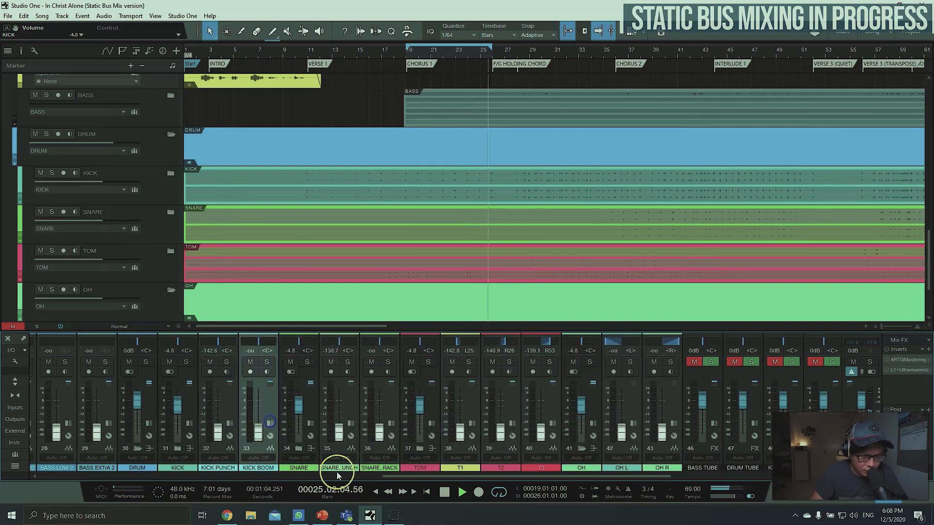
{"action": "left_click", "coordinate": [222, 407]}
{"action": "left_click", "coordinate": [265, 409], "text": "shift"}
{"action": "mouse_move", "coordinate": [258, 428]}
{"action": "left_mouse_down"}
{"action": "mouse_move", "coordinate": [256, 407]}
{"action": "mouse_move", "coordinate": [265, 409]}
{"action": "mouse_move", "coordinate": [198, 406]}
{"action": "mouse_move", "coordinate": [260, 414]}
{"action": "left_mouse_up"}
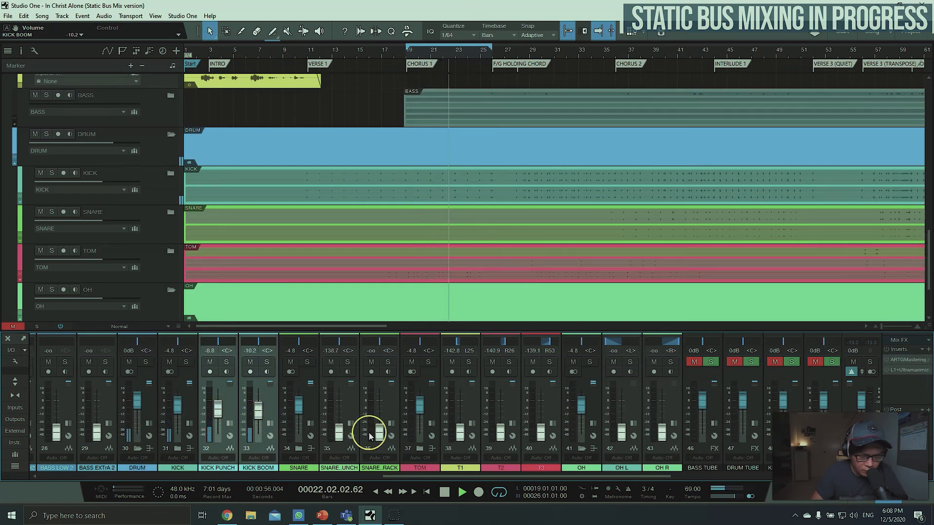
- Raise the T3 tom channel's fader to about -9.6 dB
{"action": "left_click", "coordinate": [542, 416]}
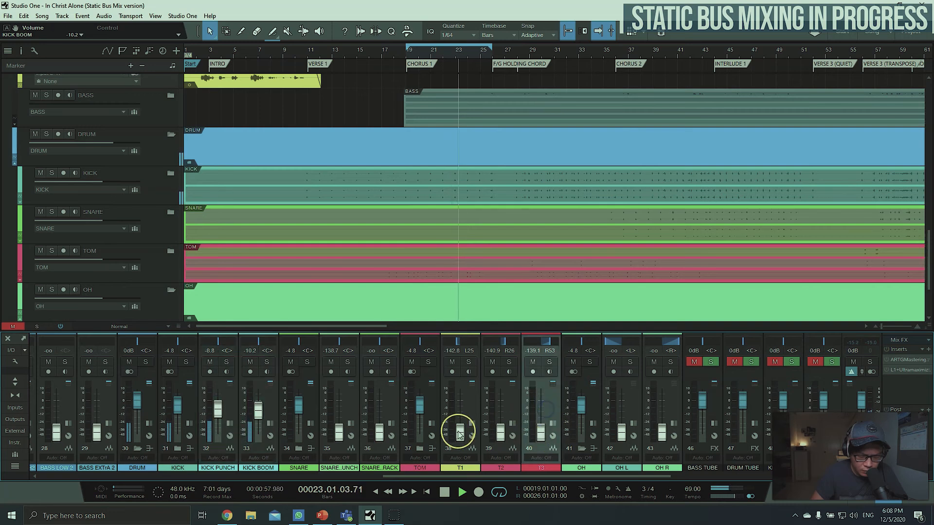
{"action": "left_click_drag", "start_coordinate": [540, 431], "coordinate": [541, 414]}
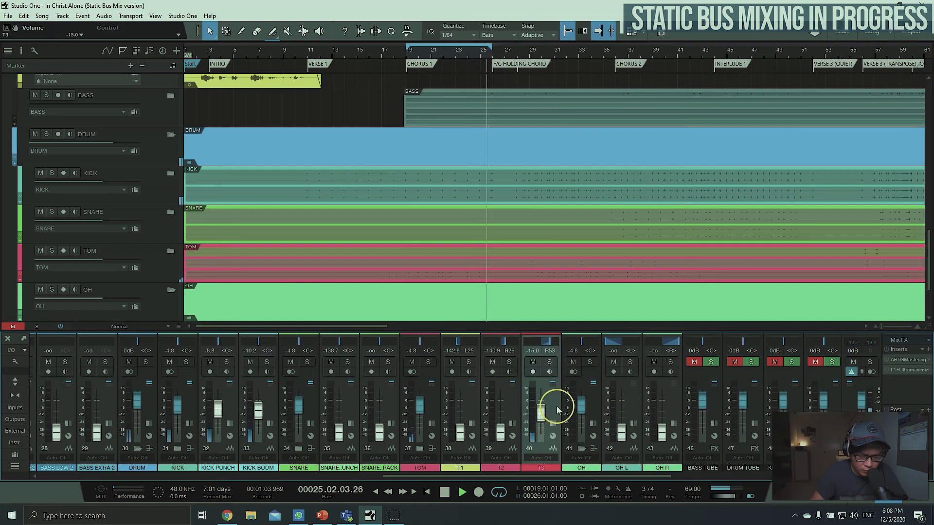
{"action": "left_click_drag", "start_coordinate": [540, 411], "coordinate": [543, 408]}
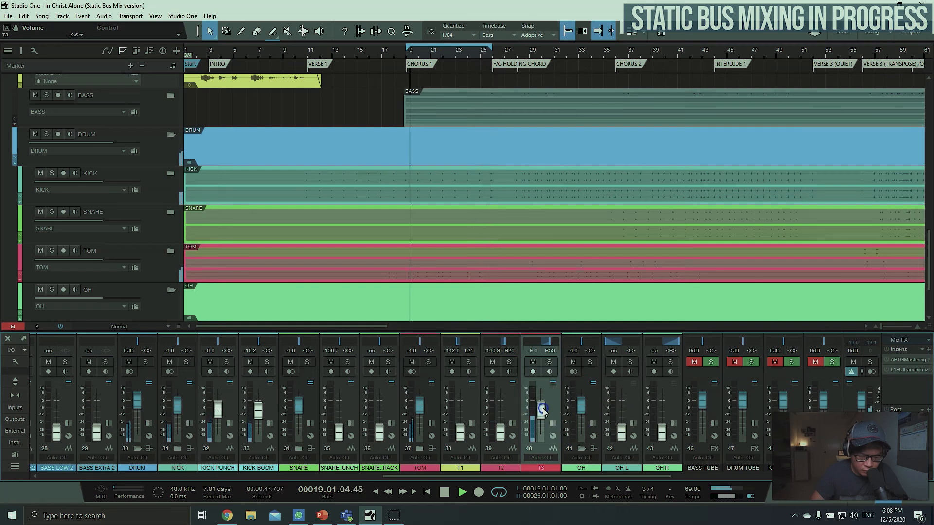
- Select the OH L and OH R overhead channels together and raise both to about -12.1 dB
{"action": "left_click", "coordinate": [629, 410]}
{"action": "left_click", "coordinate": [670, 406], "text": "shift"}
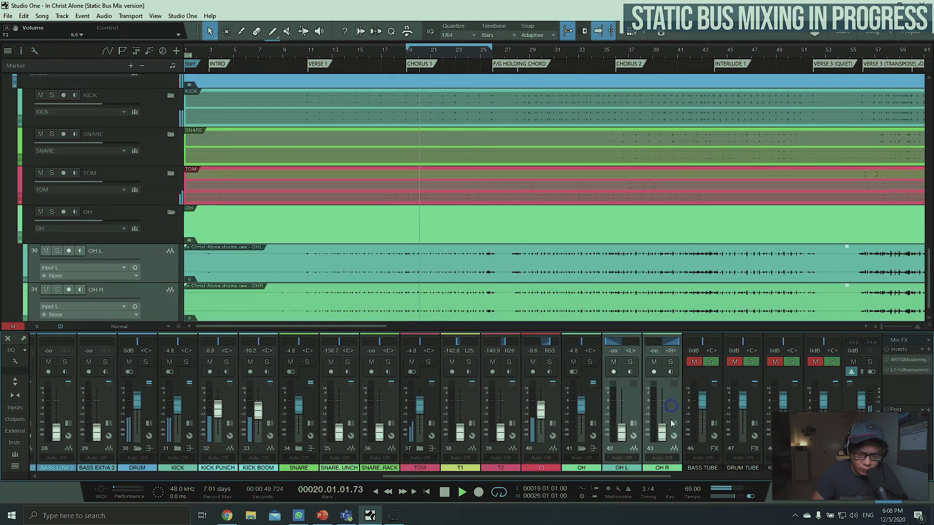
{"action": "left_click_drag", "start_coordinate": [662, 431], "coordinate": [661, 412]}
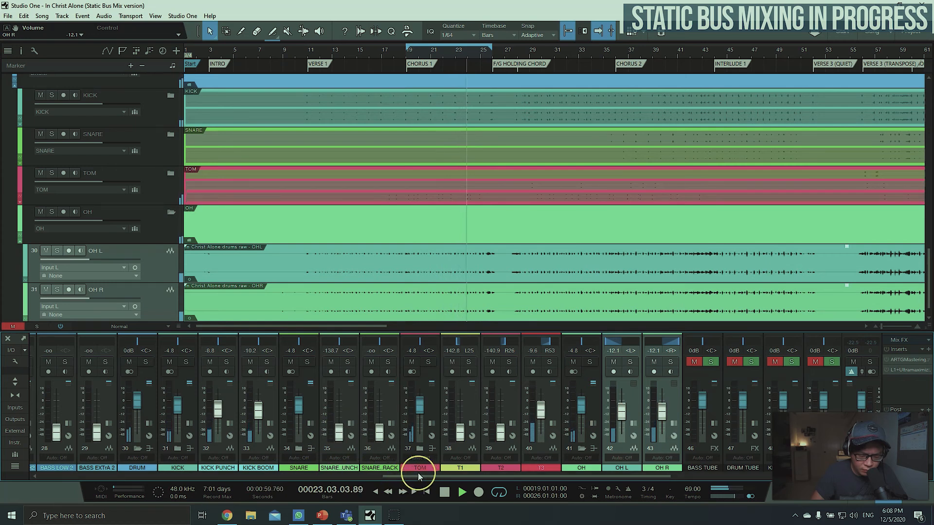
- Select the snare punch and snare rack channels together and raise them to about -28.9 dB and -34.2 dB
{"action": "left_click", "coordinate": [344, 410]}
{"action": "left_click", "coordinate": [385, 414], "text": "shift"}
{"action": "mouse_move", "coordinate": [380, 430]}
{"action": "left_mouse_down"}
{"action": "mouse_move", "coordinate": [379, 412]}
{"action": "mouse_move", "coordinate": [379, 426]}
{"action": "left_mouse_up"}
- Reset the BASS bus to 0 dB and raise BASS PUNCH to about -10.2 dB and BASS LOW to about -21.7 dB
{"action": "left_click_drag", "start_coordinate": [403, 476], "coordinate": [268, 475]}
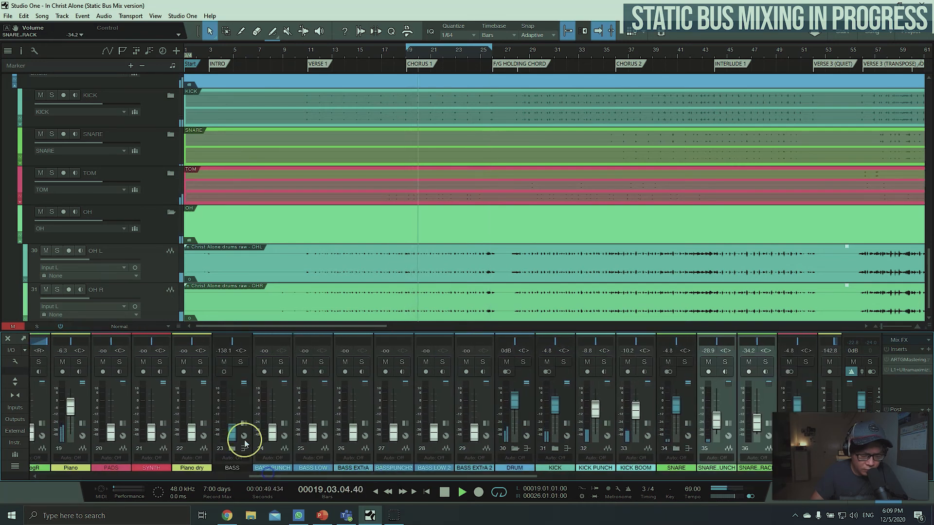
{"action": "left_click", "coordinate": [233, 435], "text": "ctrl"}
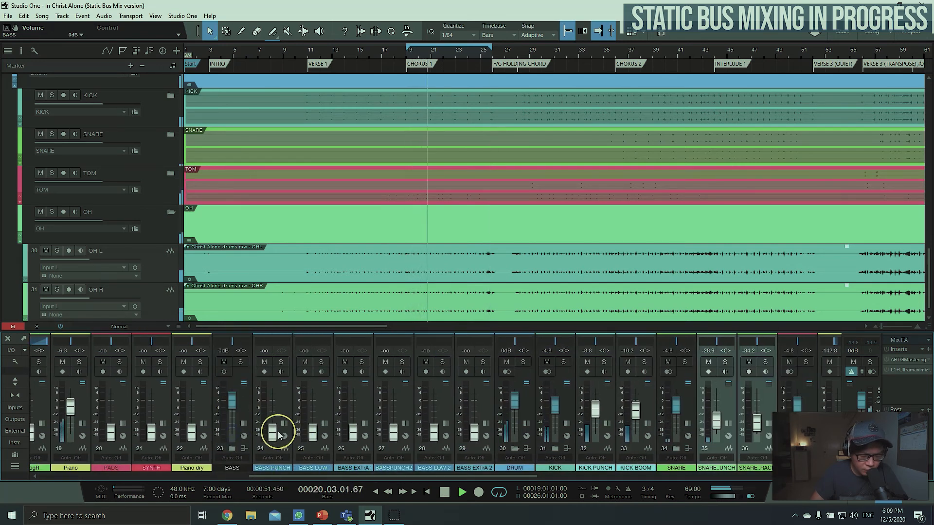
{"action": "left_click_drag", "start_coordinate": [325, 417], "coordinate": [277, 414]}
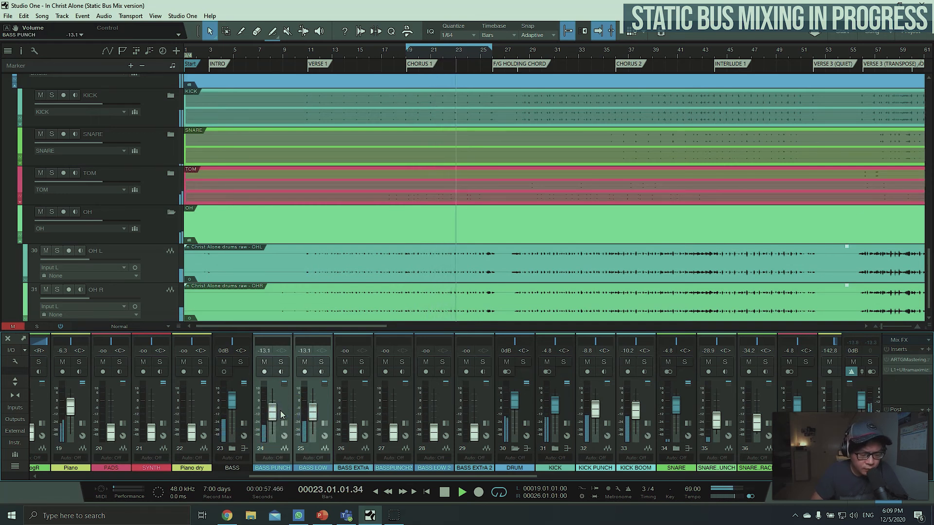
{"action": "left_click", "coordinate": [339, 415]}
{"action": "left_click_drag", "start_coordinate": [313, 412], "coordinate": [279, 410]}
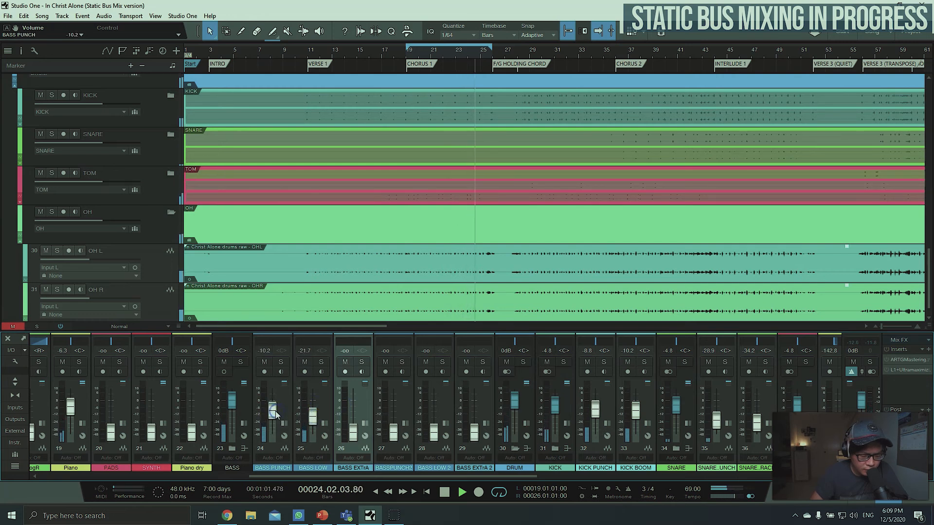
{"action": "left_click", "coordinate": [355, 462]}
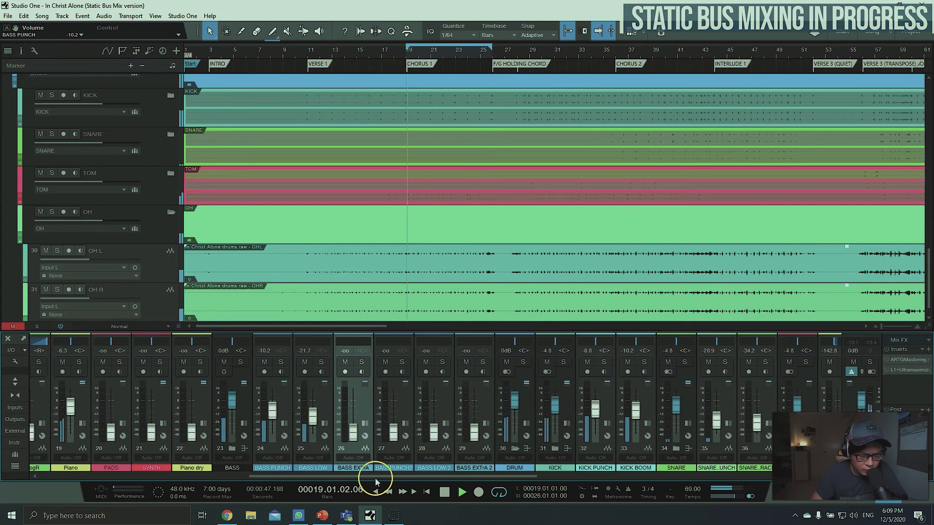
- Stop playback and review the fader levels from the VOX bus and guitars across to the keys, bass and drums
{"action": "left_click_drag", "start_coordinate": [376, 476], "coordinate": [218, 483]}
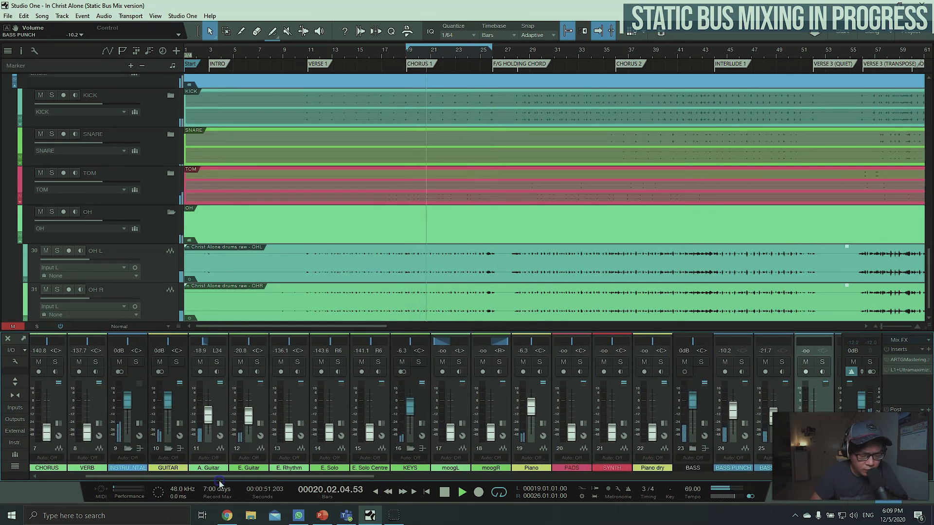
{"action": "left_click_drag", "start_coordinate": [219, 483], "coordinate": [134, 487]}
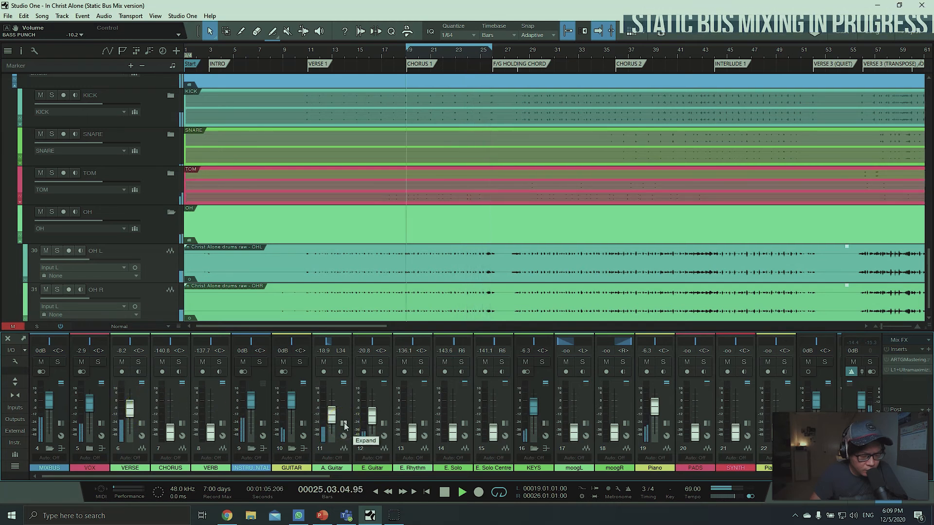
{"action": "key", "text": "space"}
{"action": "left_click", "coordinate": [465, 438]}
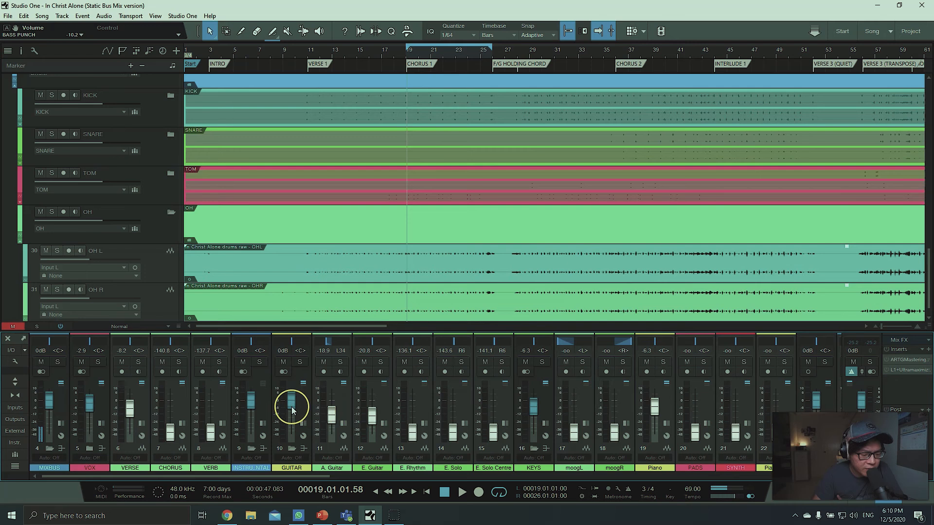
{"action": "left_click", "coordinate": [100, 395]}
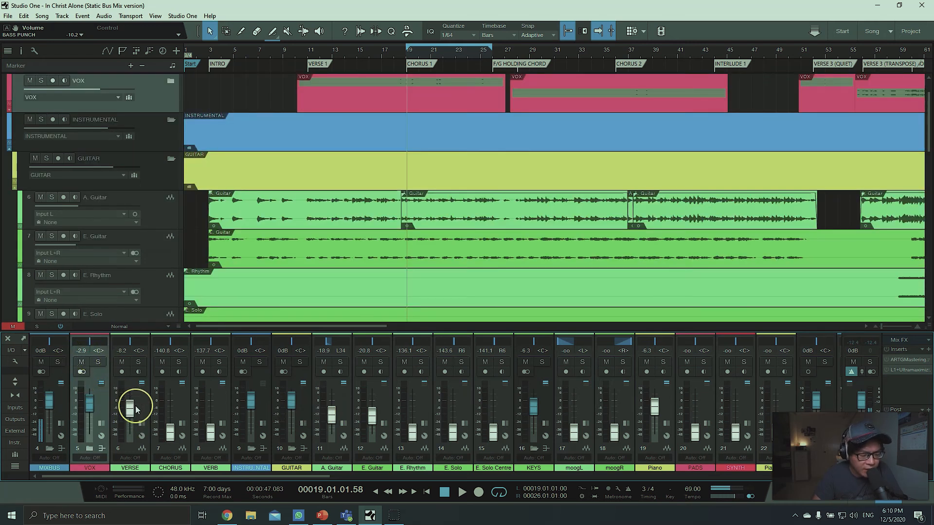
{"action": "left_click_drag", "start_coordinate": [230, 477], "coordinate": [411, 483]}
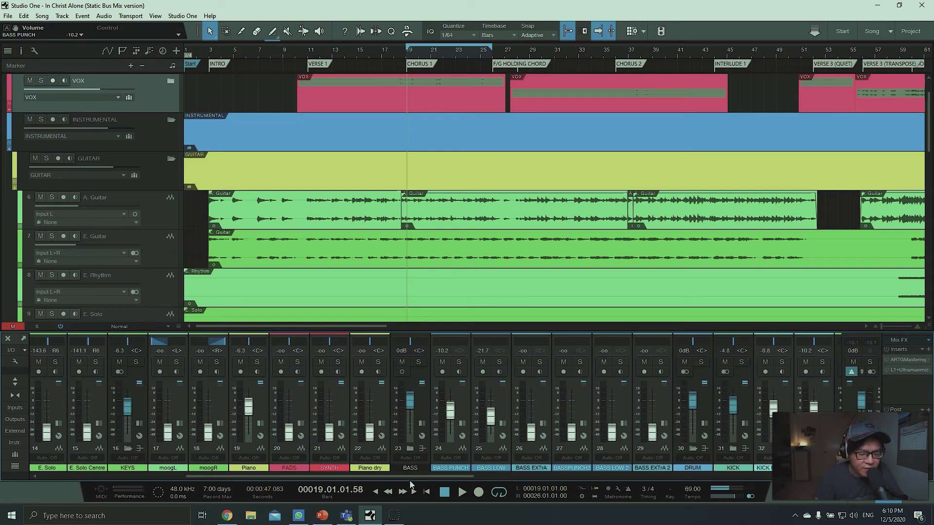
{"action": "left_click_drag", "start_coordinate": [410, 483], "coordinate": [397, 482]}
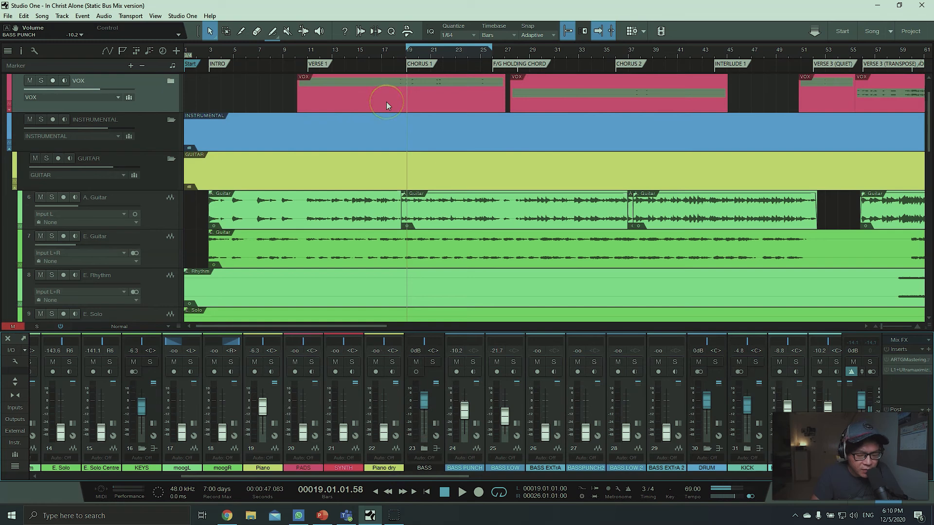
- Play the chorus 1 loop and raise E. Guitar to about -11.2 dB and Piano to about -4.8 dB
{"action": "key", "text": "space"}
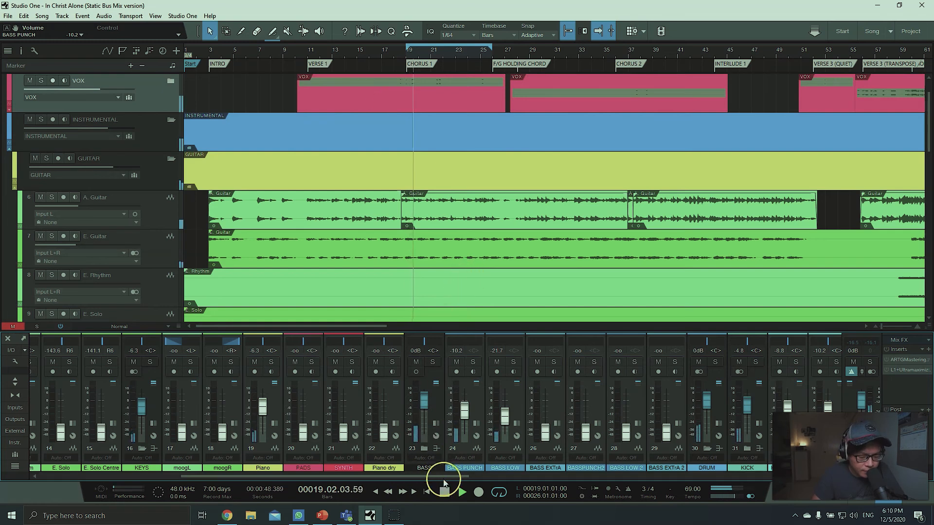
{"action": "left_click_drag", "start_coordinate": [444, 481], "coordinate": [306, 482]}
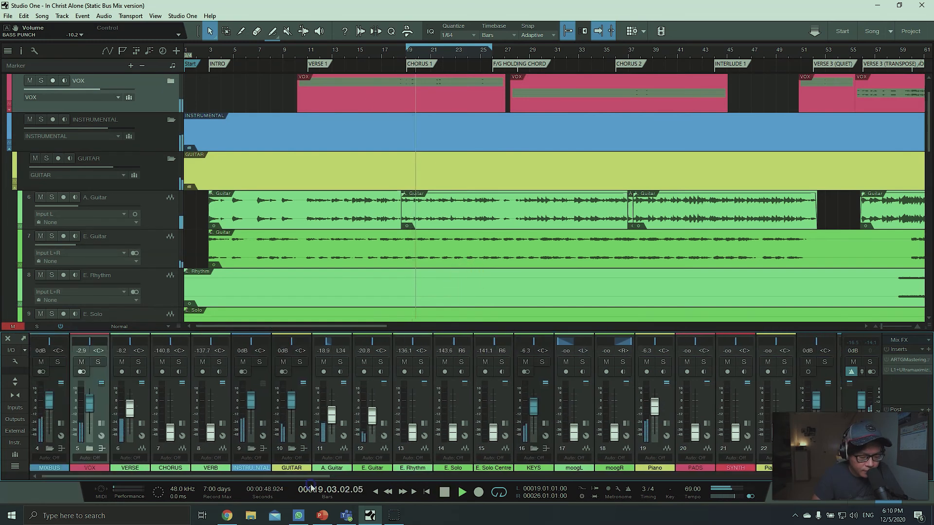
{"action": "left_click", "coordinate": [130, 414]}
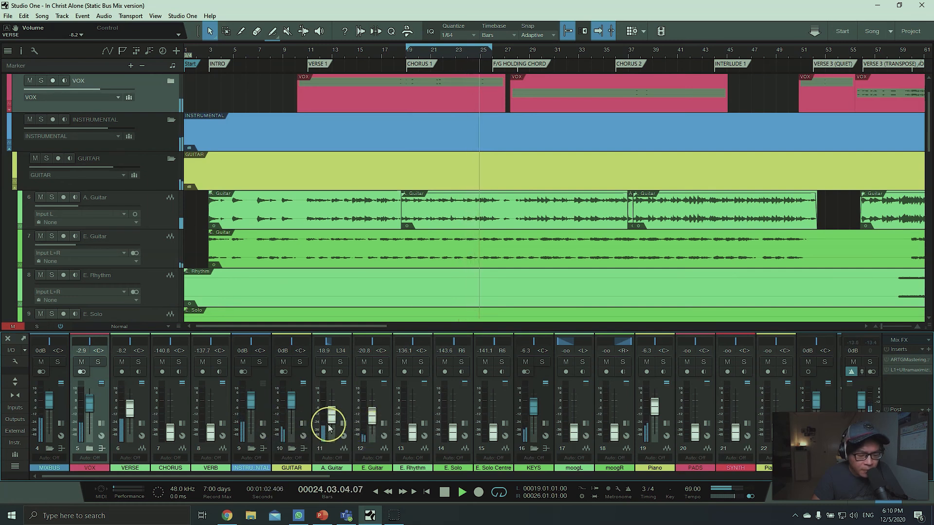
{"action": "left_click_drag", "start_coordinate": [366, 422], "coordinate": [373, 422]}
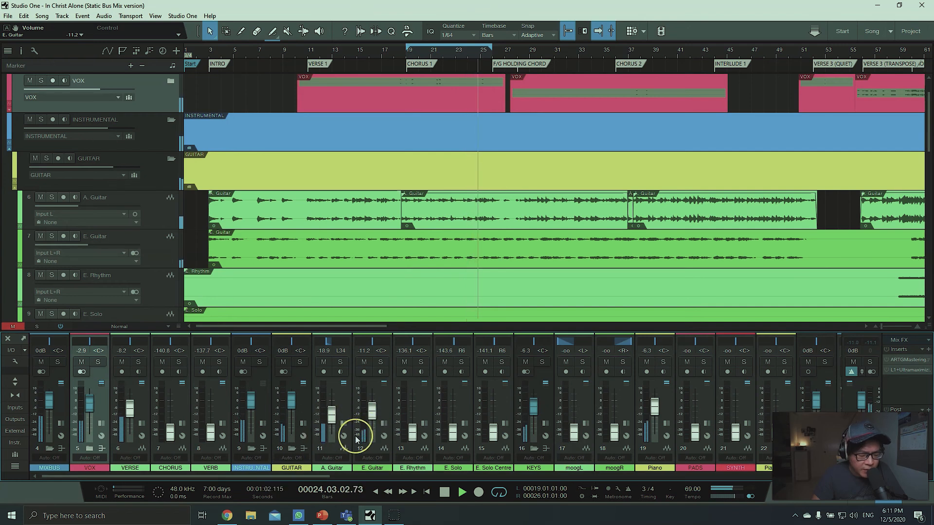
{"action": "scroll", "coordinate": [463, 432], "scroll_direction": "right", "scroll_amount": 5}
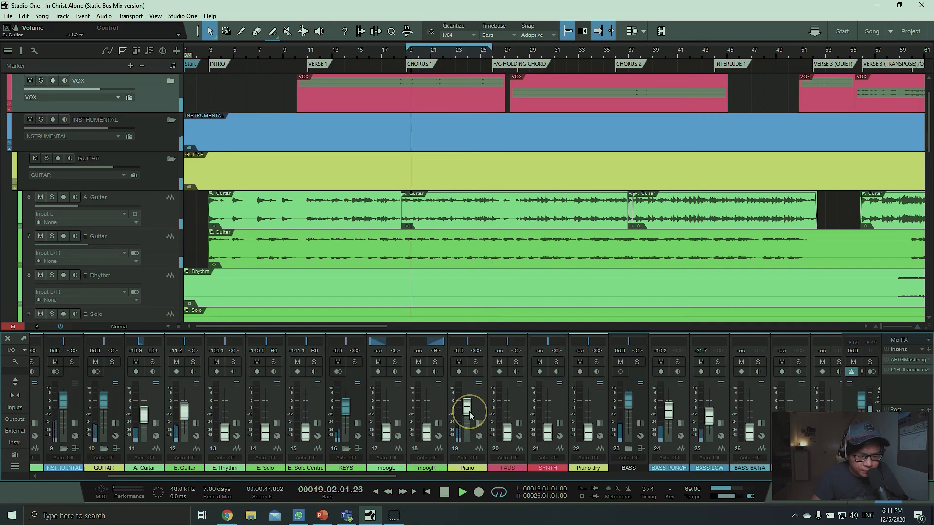
{"action": "left_click_drag", "start_coordinate": [469, 412], "coordinate": [469, 410]}
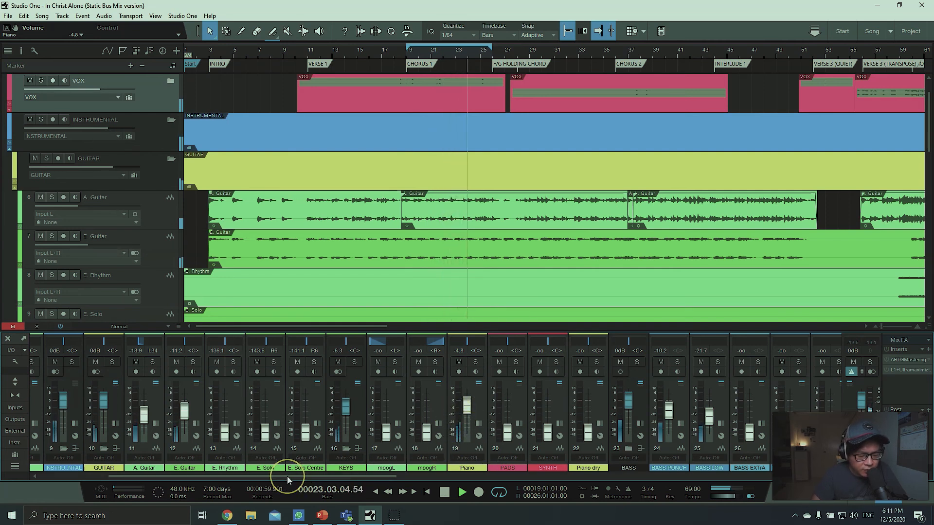
- Raise the OH R overhead to about -9.2 dB and the T3 tom to about -6.8 dB
{"action": "left_click_drag", "start_coordinate": [287, 477], "coordinate": [396, 484]}
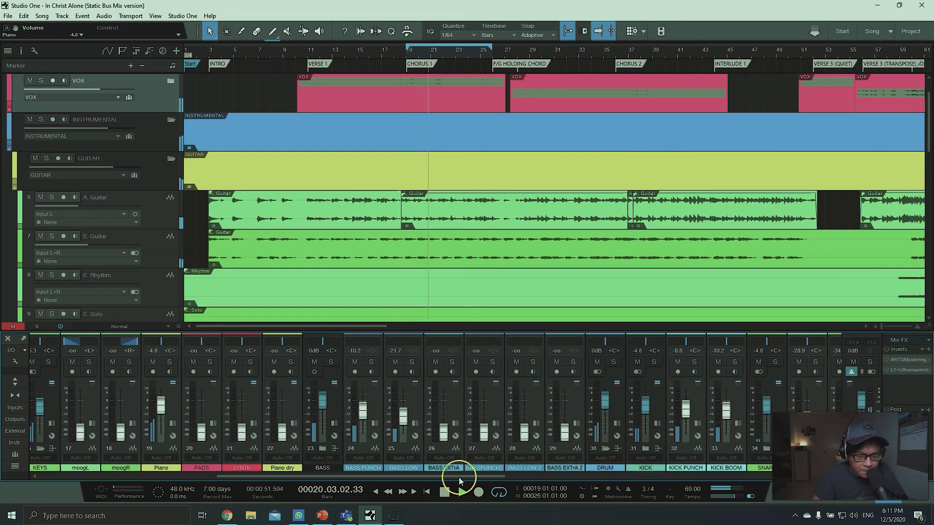
{"action": "left_click_drag", "start_coordinate": [459, 479], "coordinate": [511, 491]}
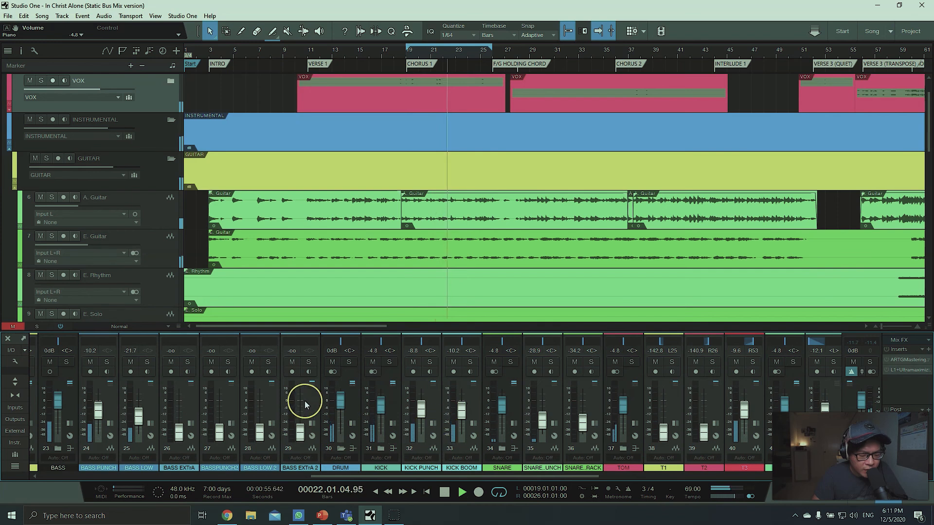
{"action": "left_click_drag", "start_coordinate": [385, 476], "coordinate": [440, 480]}
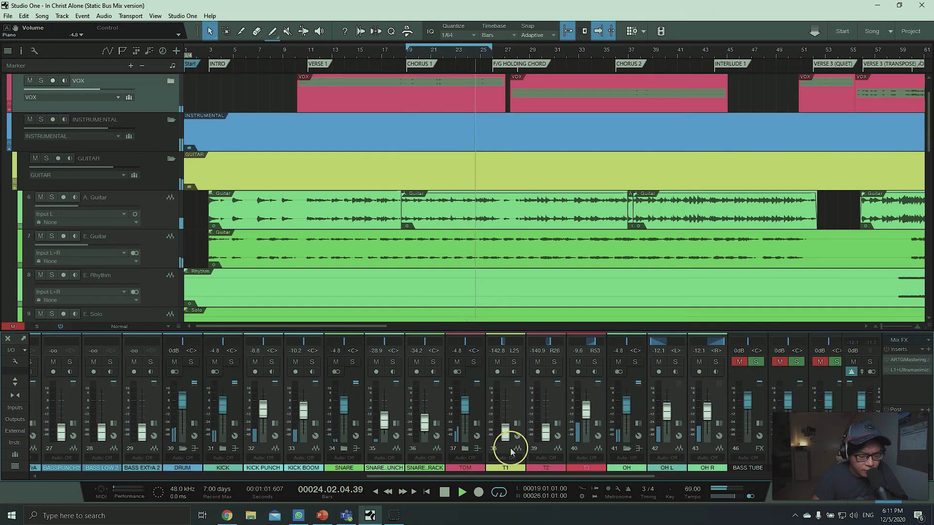
{"action": "left_click_drag", "start_coordinate": [706, 413], "coordinate": [706, 415]}
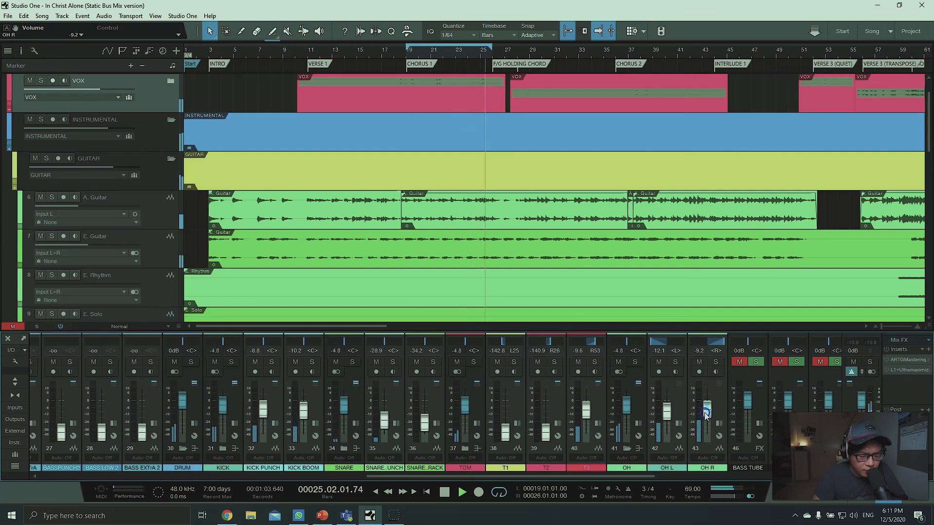
{"action": "left_click_drag", "start_coordinate": [586, 411], "coordinate": [588, 408]}
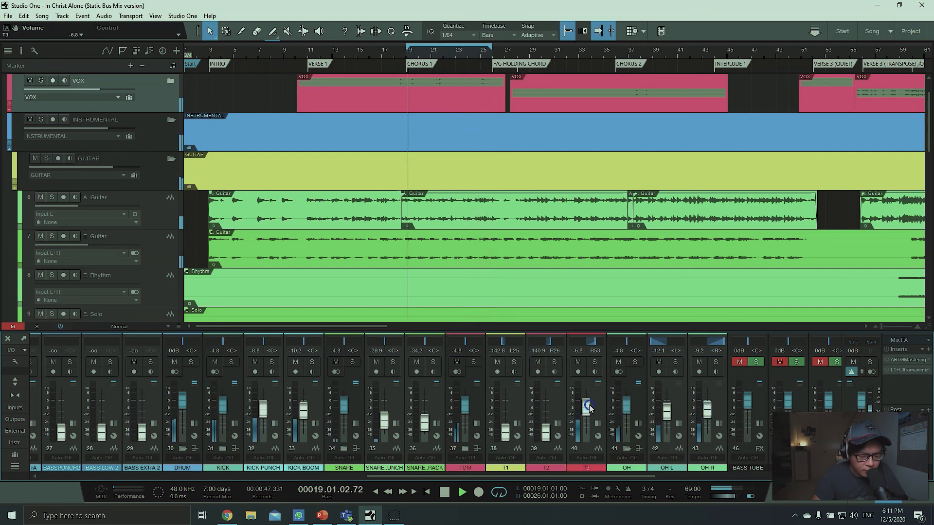
{"action": "left_click", "coordinate": [446, 407]}
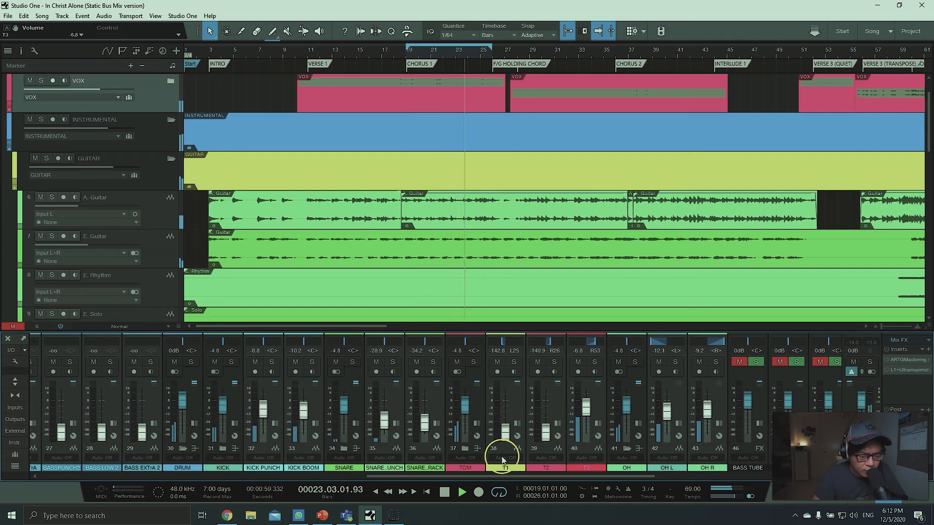
- Pause the loop to examine the KICK PUNCH and KICK BOOM channels and their KICK bus, and replay part of the chorus
{"action": "left_click_drag", "start_coordinate": [568, 483], "coordinate": [579, 483]}
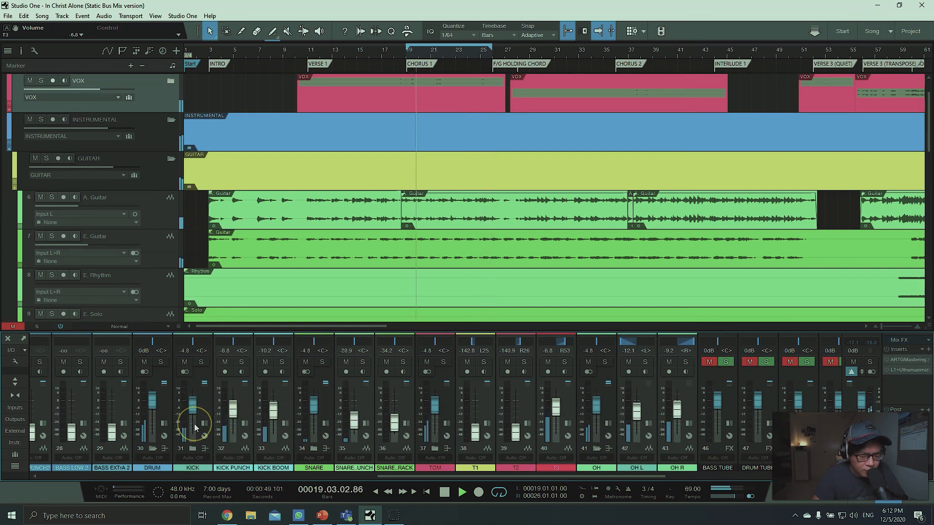
{"action": "key", "text": "space"}
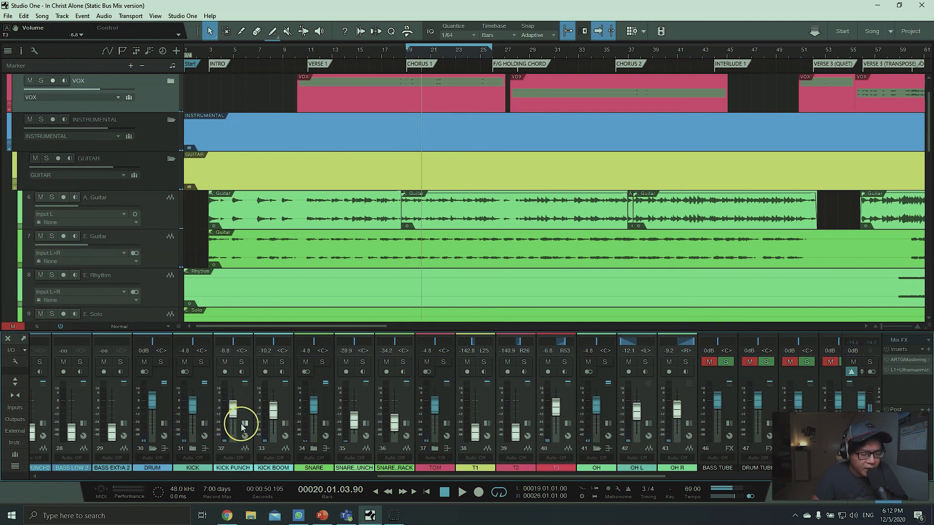
{"action": "left_click", "coordinate": [241, 409]}
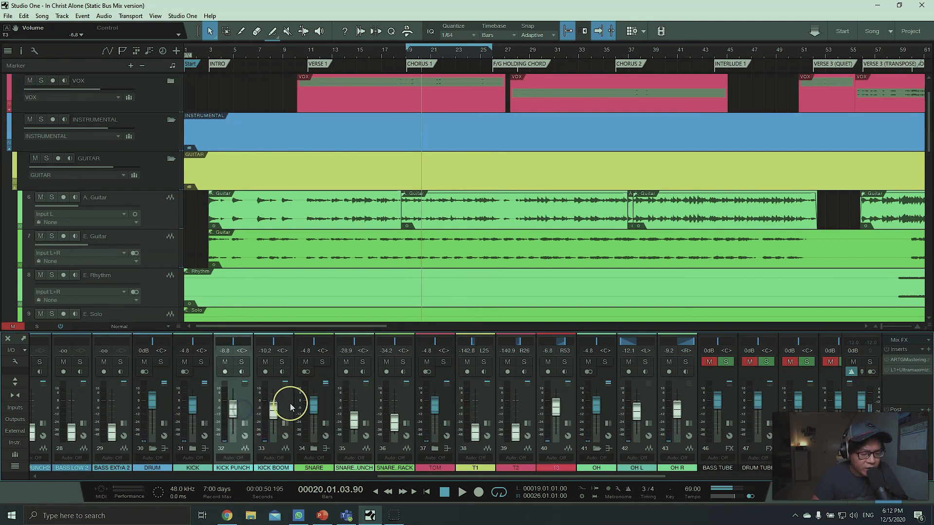
{"action": "left_click", "coordinate": [290, 404]}
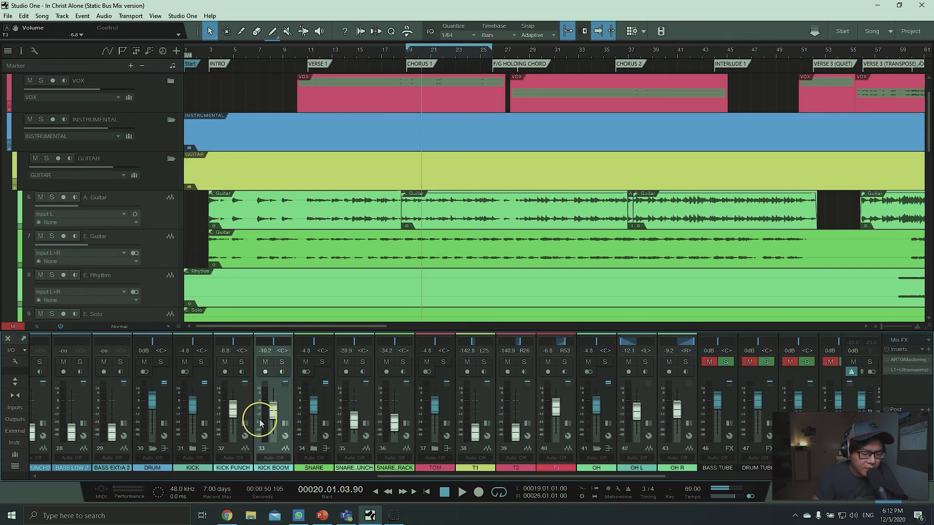
{"action": "left_click", "coordinate": [204, 409]}
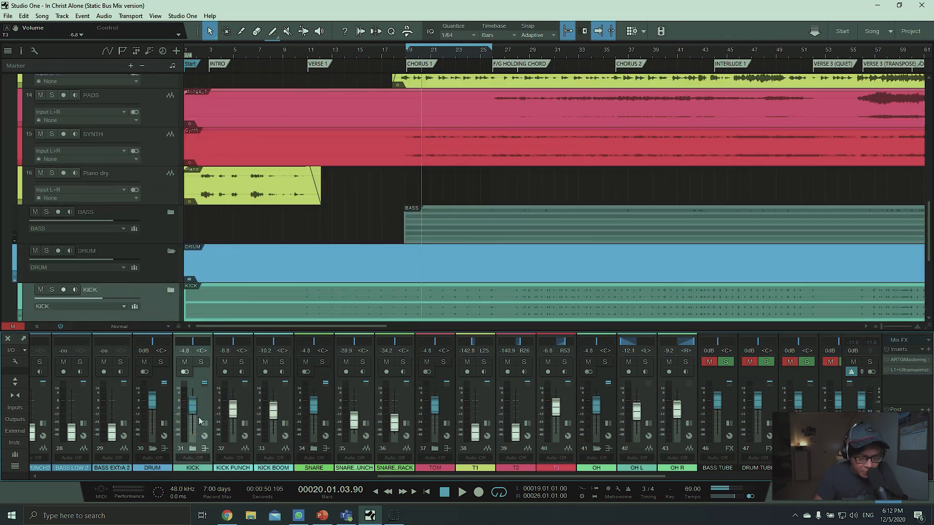
{"action": "key", "text": "space"}
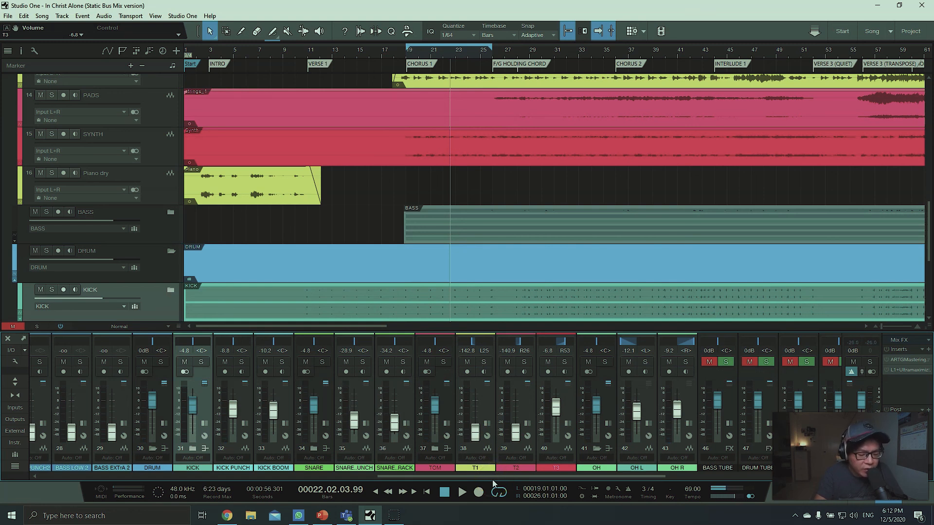
{"action": "left_click_drag", "start_coordinate": [496, 477], "coordinate": [73, 489]}
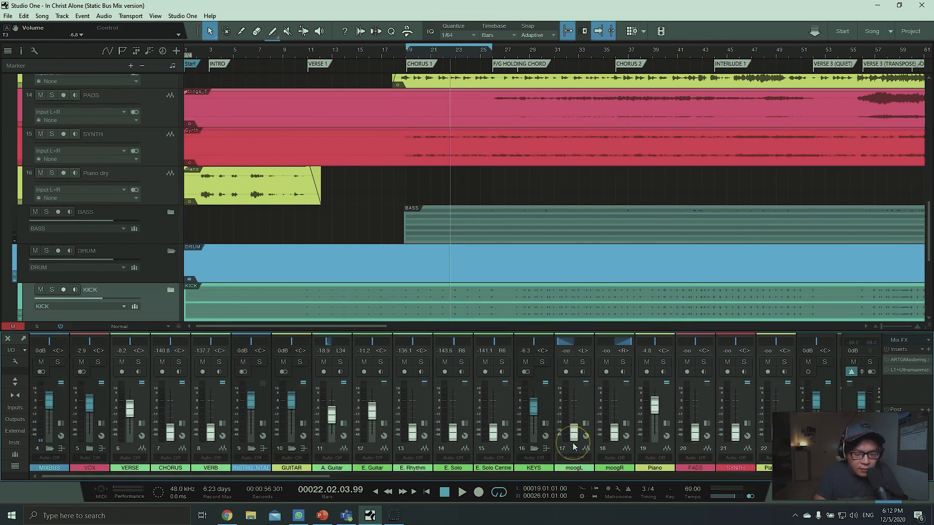